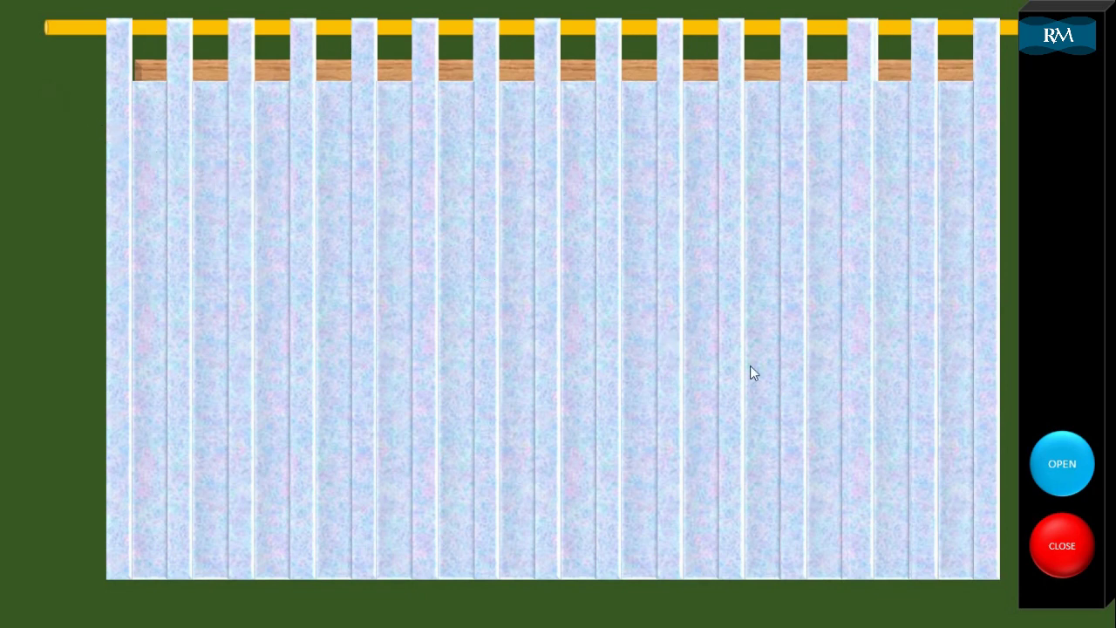
- Preview the curtain opening and closing over the framed landscape picture
click(1065, 471)
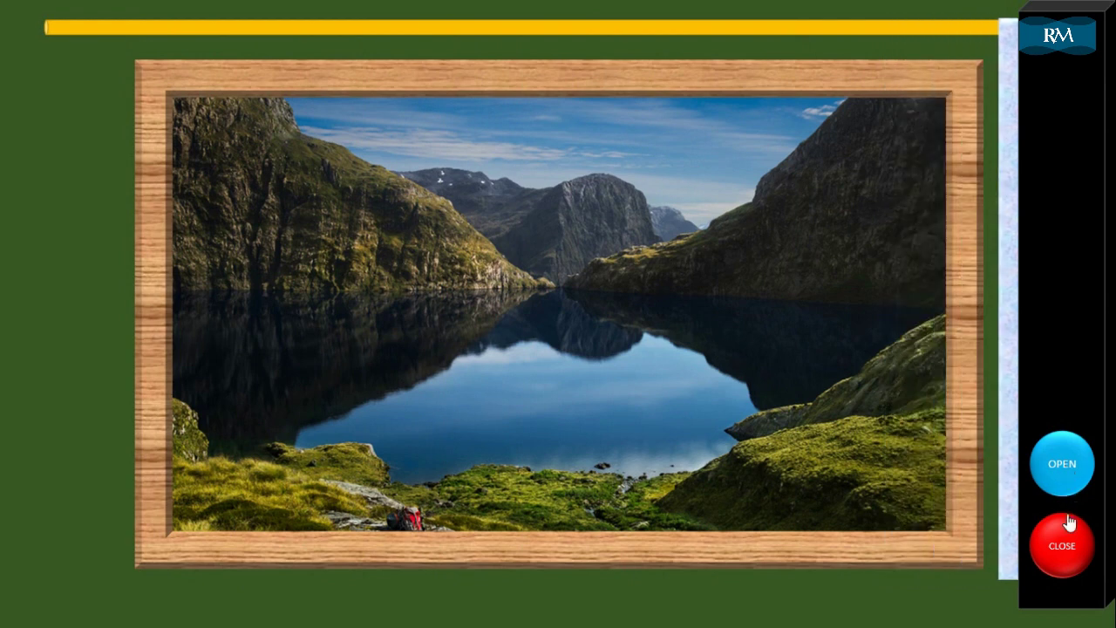
click(1066, 554)
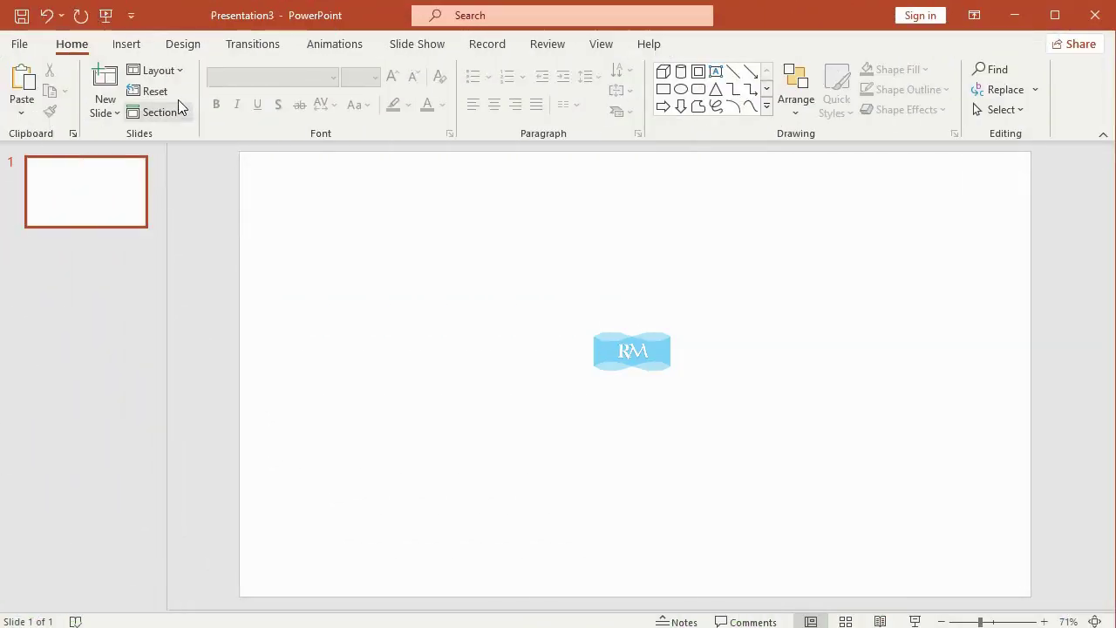
- Draw a Frame shape on the slide
click(126, 44)
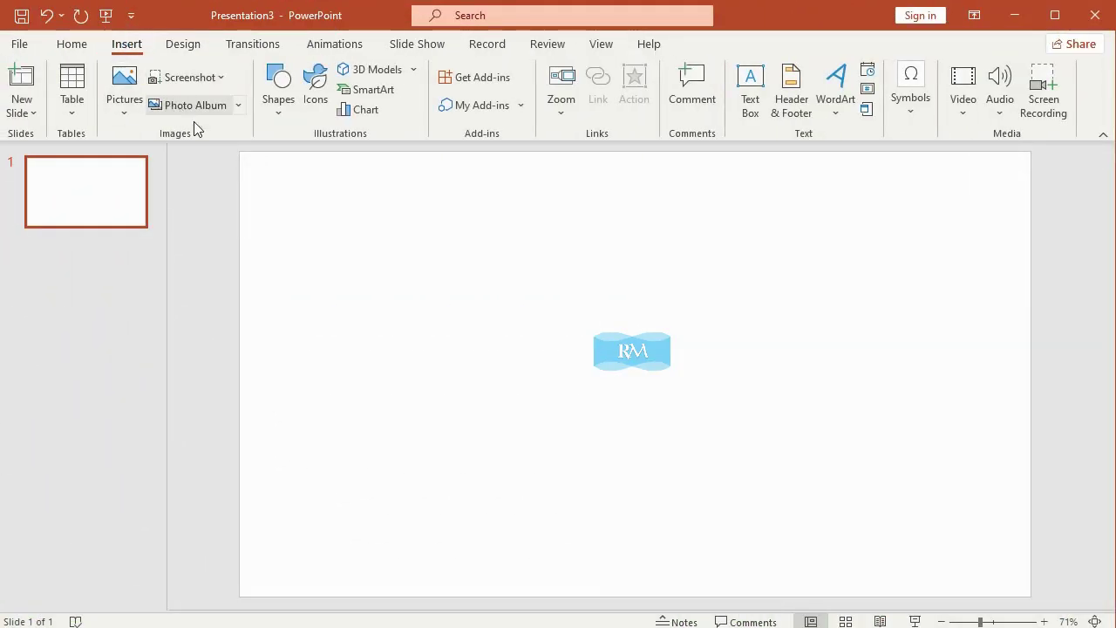
click(276, 114)
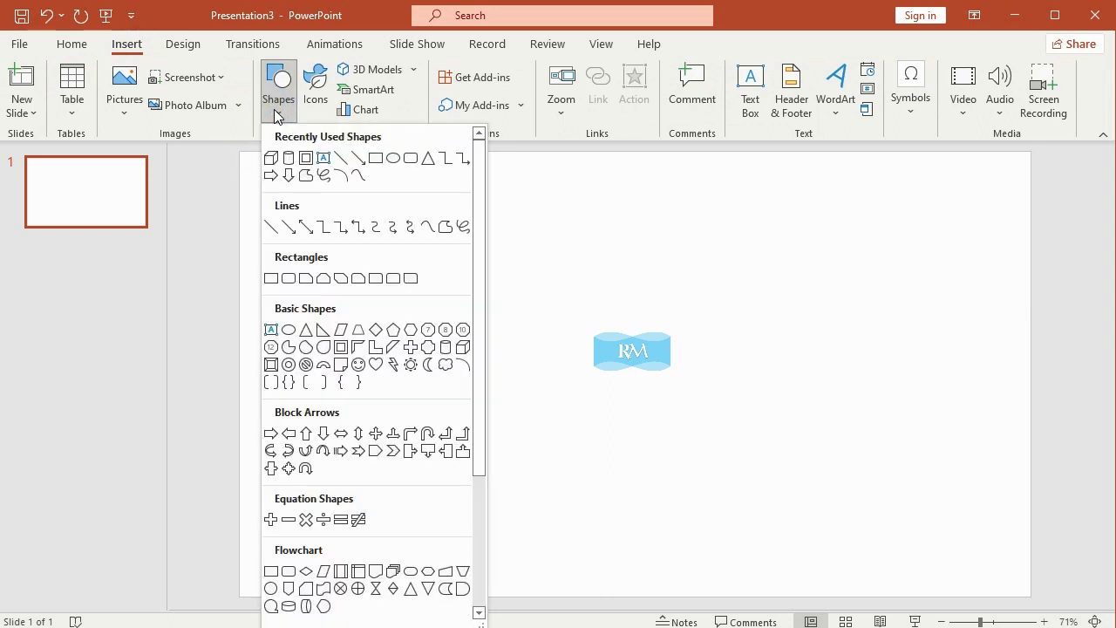
click(340, 352)
drag(375, 237, 532, 374)
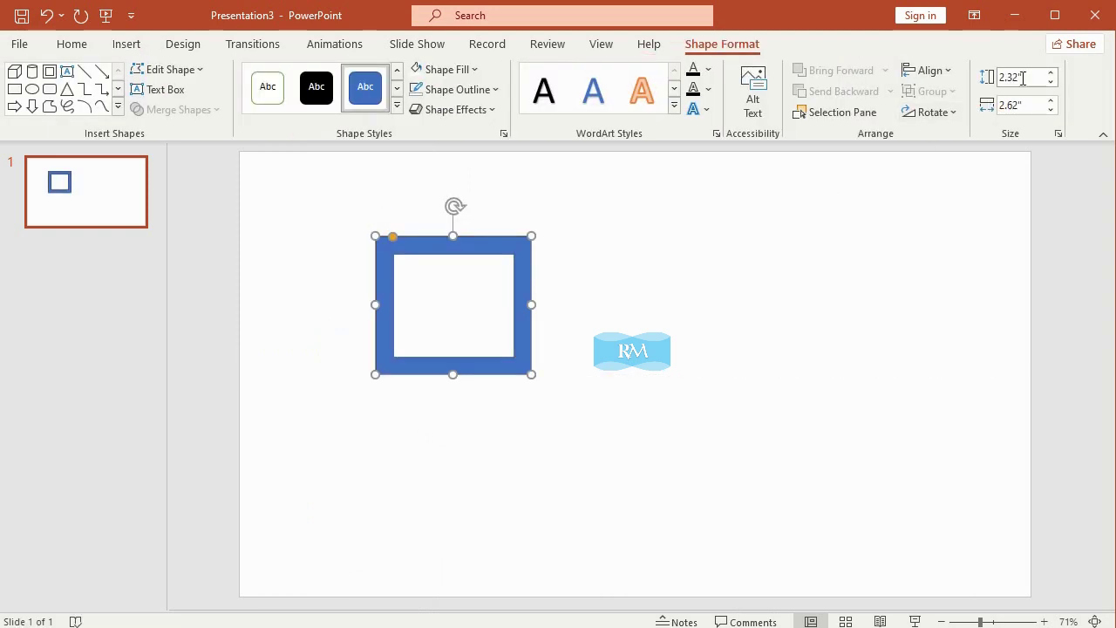
- Size the frame to 6.07" tall by 10.14" wide and move it toward the slide centre
click(1024, 76)
click(1034, 103)
text(10.14)
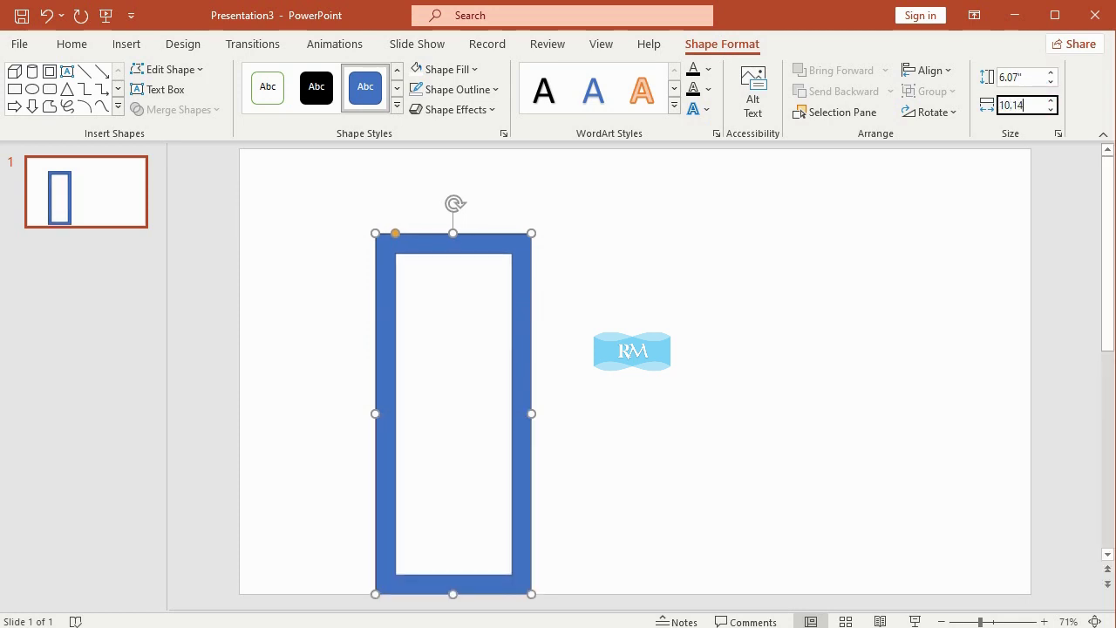
key(Return)
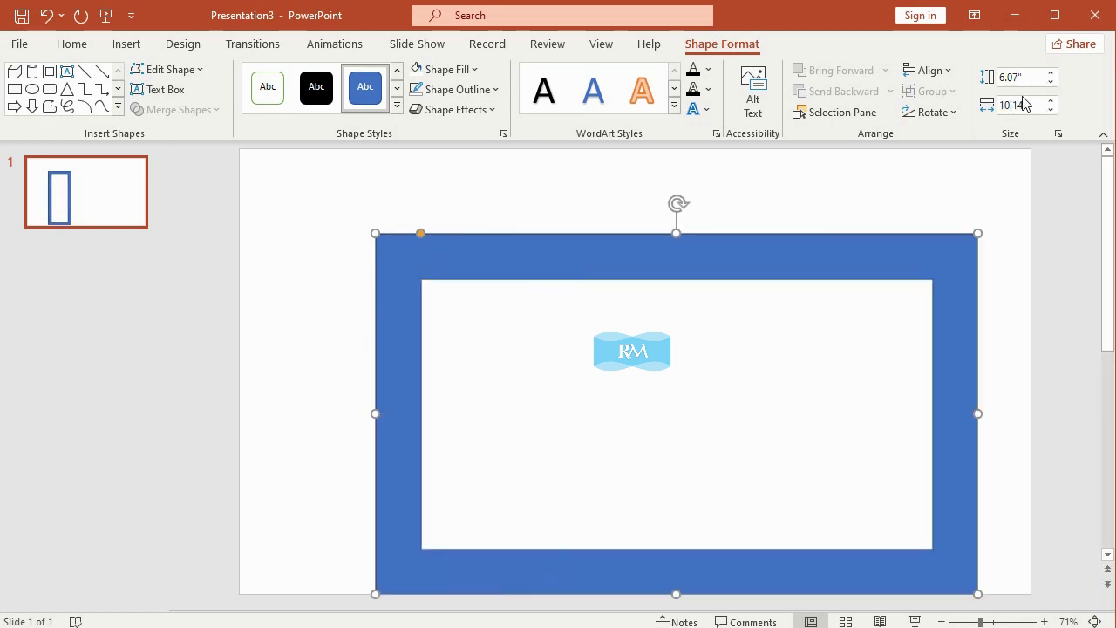
drag(703, 260, 653, 221)
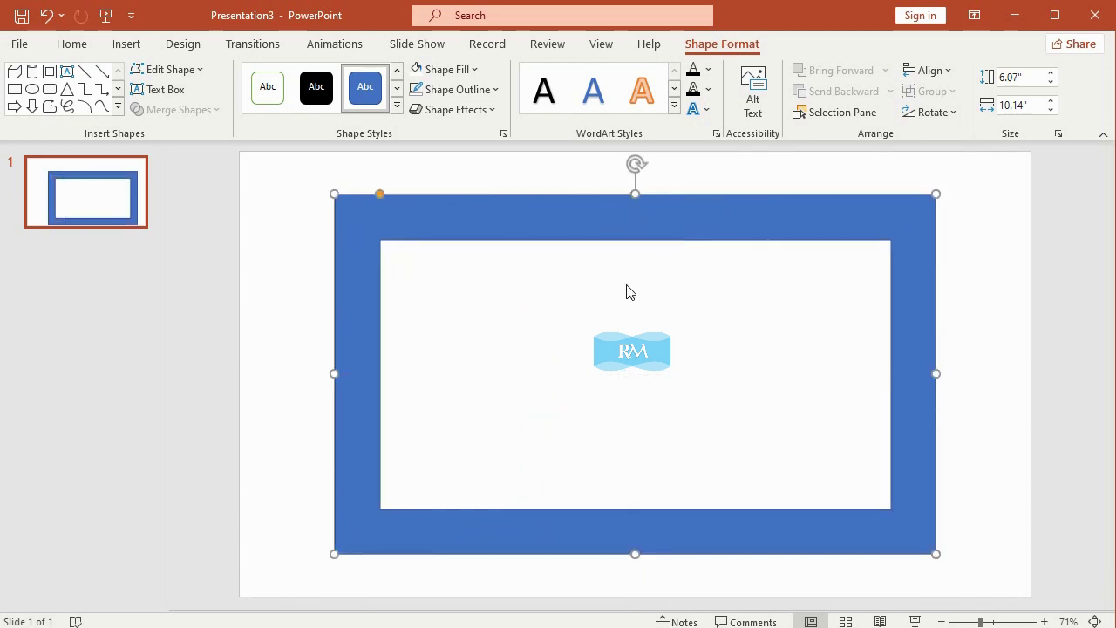
- Fill the frame with a wood texture and remove its outline
click(463, 73)
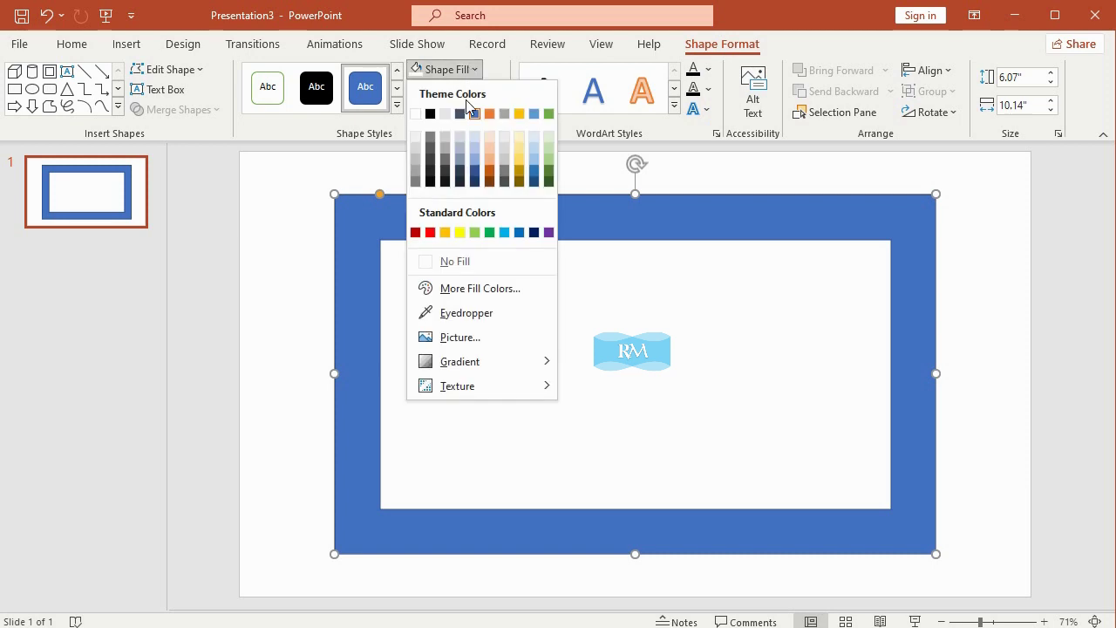
mouse_move(512, 386)
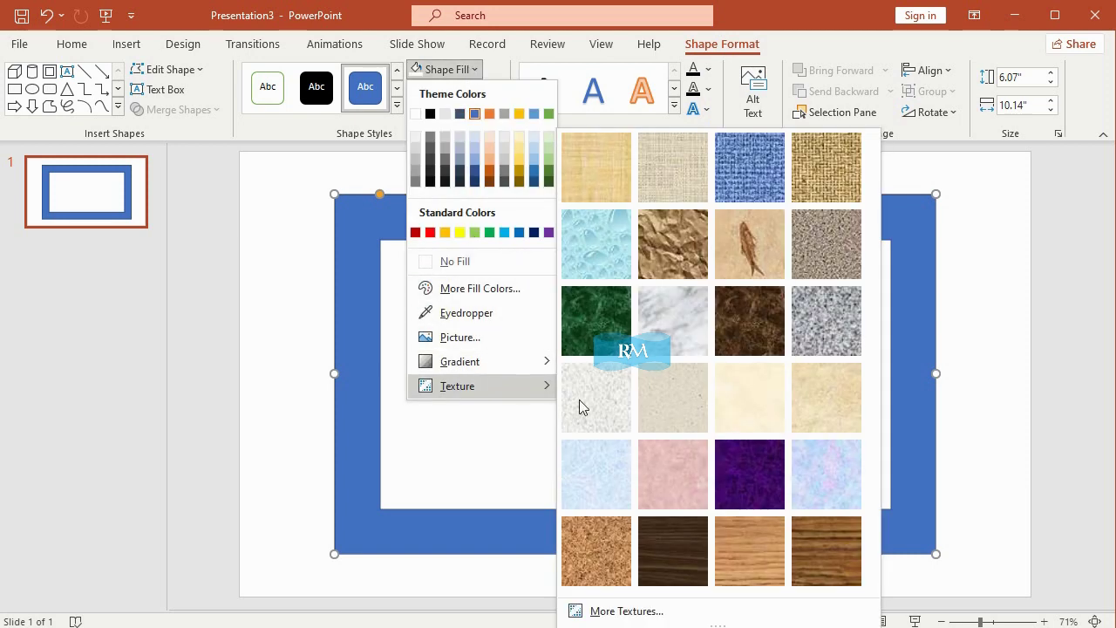
click(740, 539)
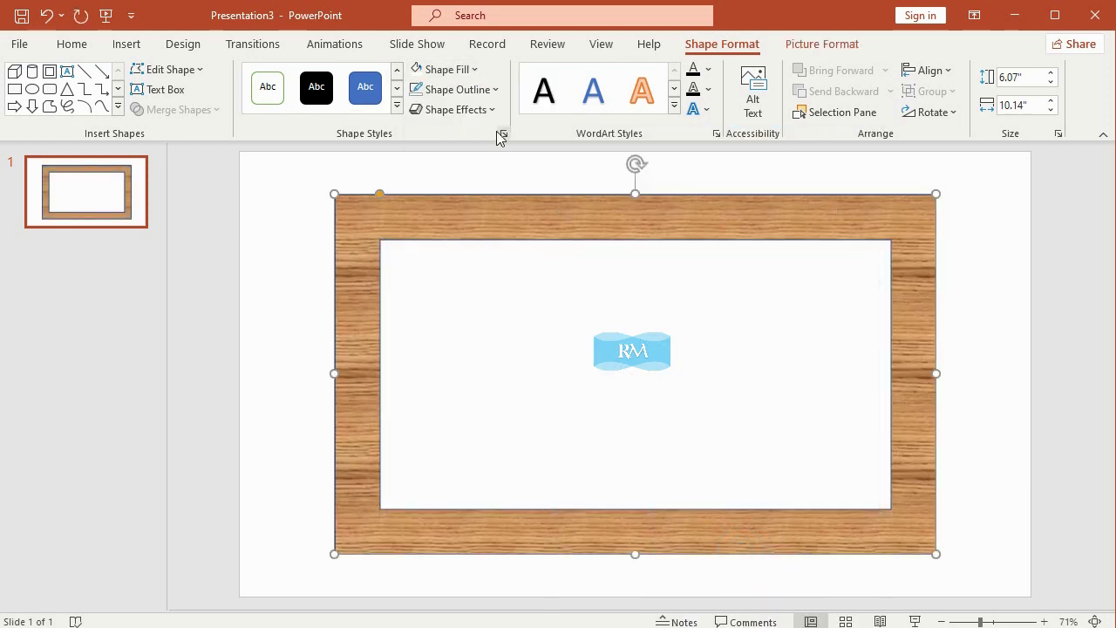
click(493, 90)
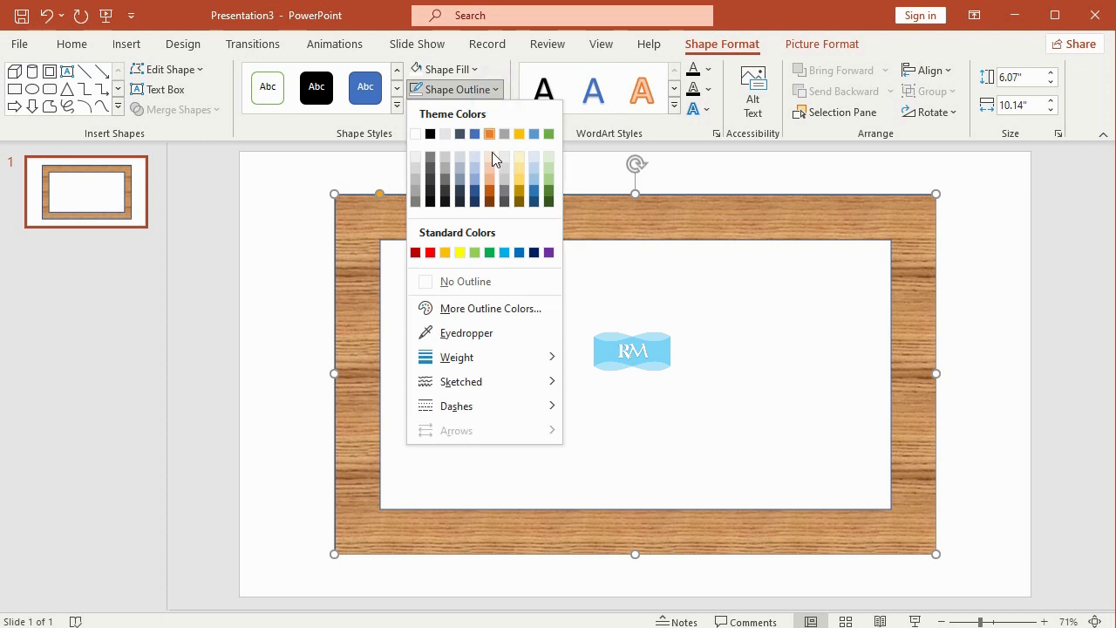
click(503, 282)
- Apply an Angle bevel to the frame and thin its border with the adjustment handle
click(473, 112)
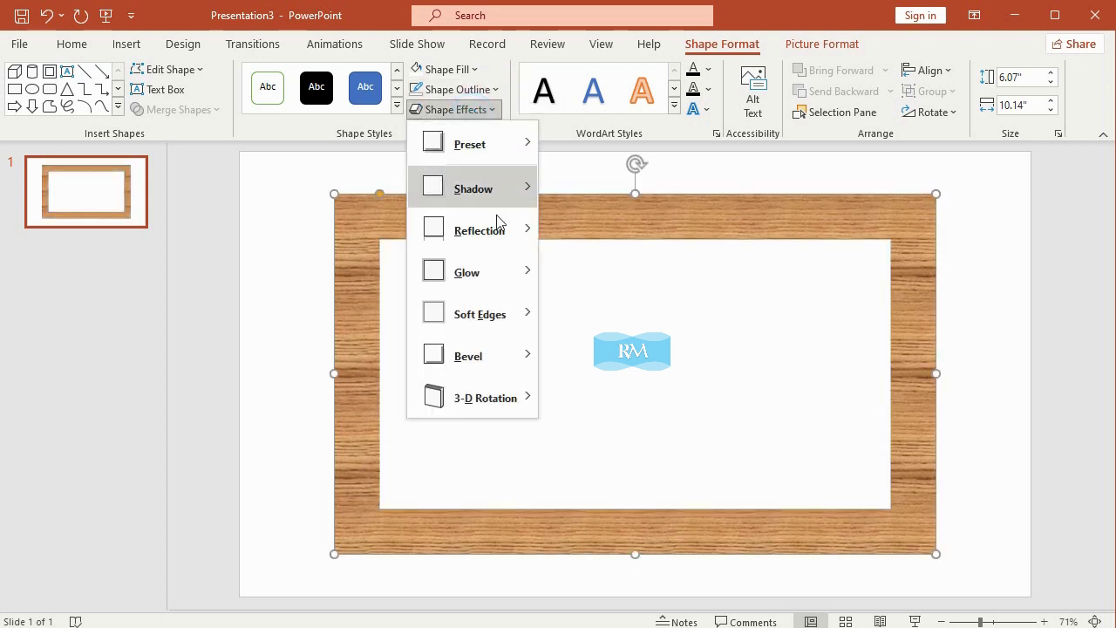
mouse_move(490, 356)
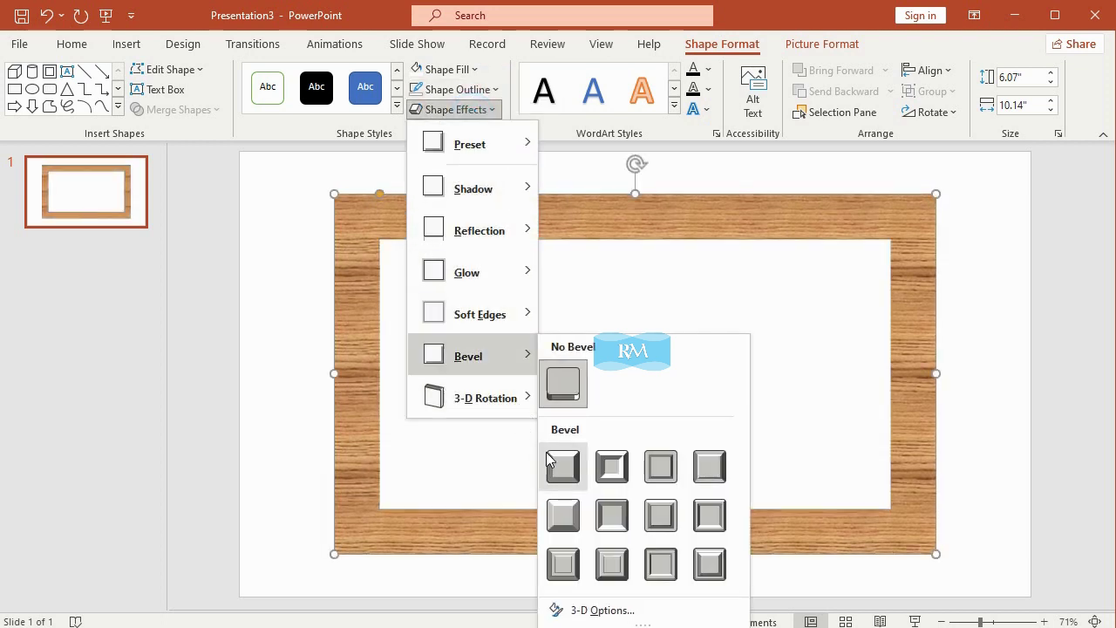
click(556, 514)
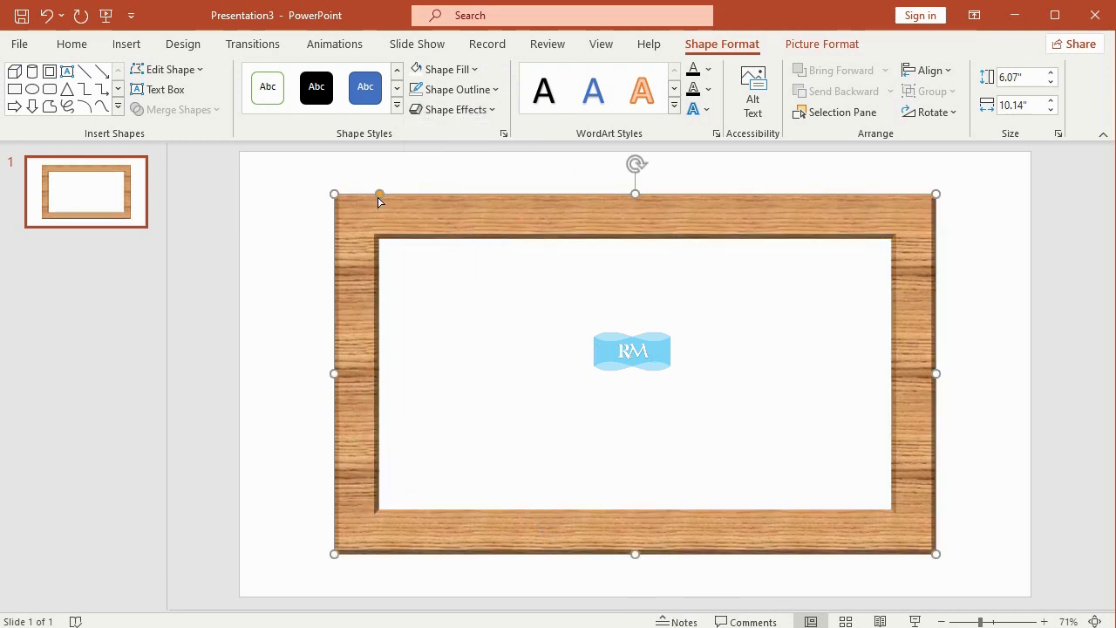
drag(379, 195, 372, 194)
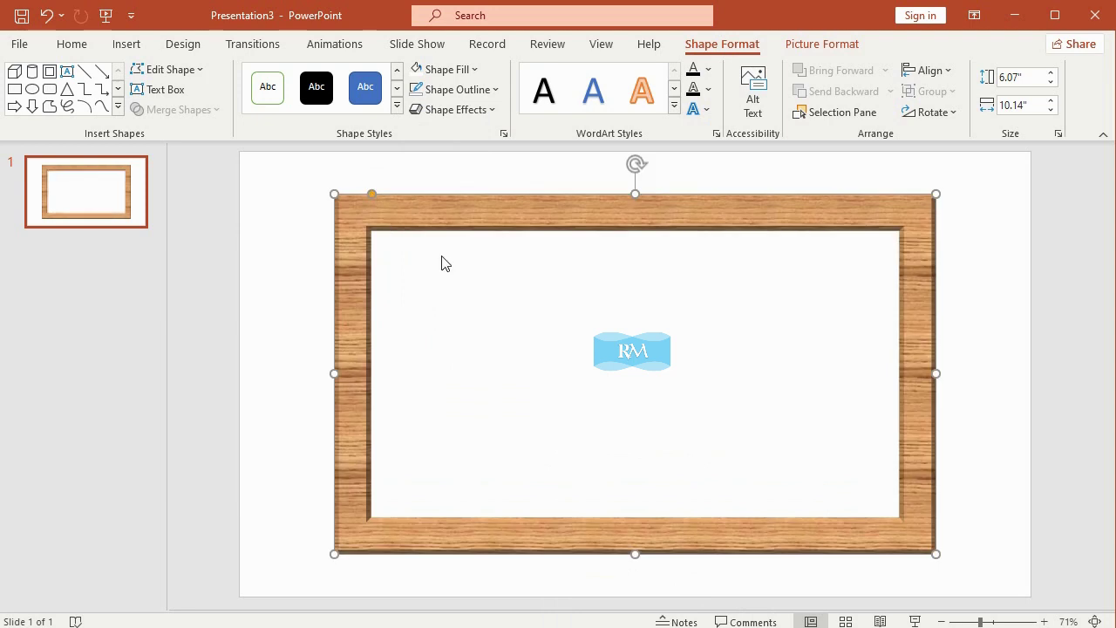
- Draw a rectangle spanning the full width of the slide top
click(272, 185)
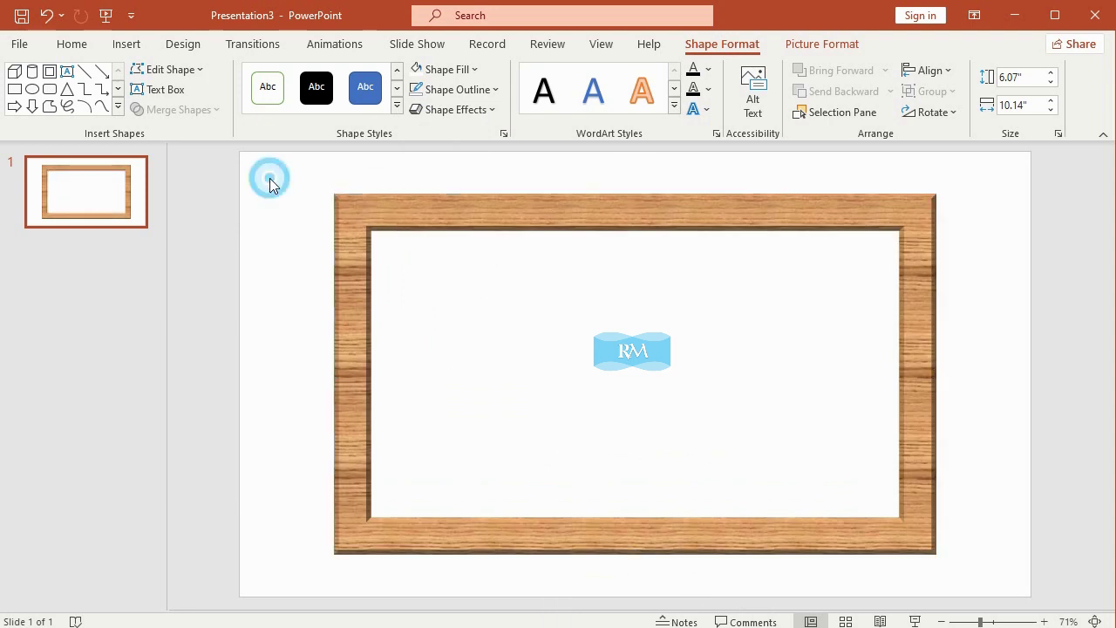
click(131, 44)
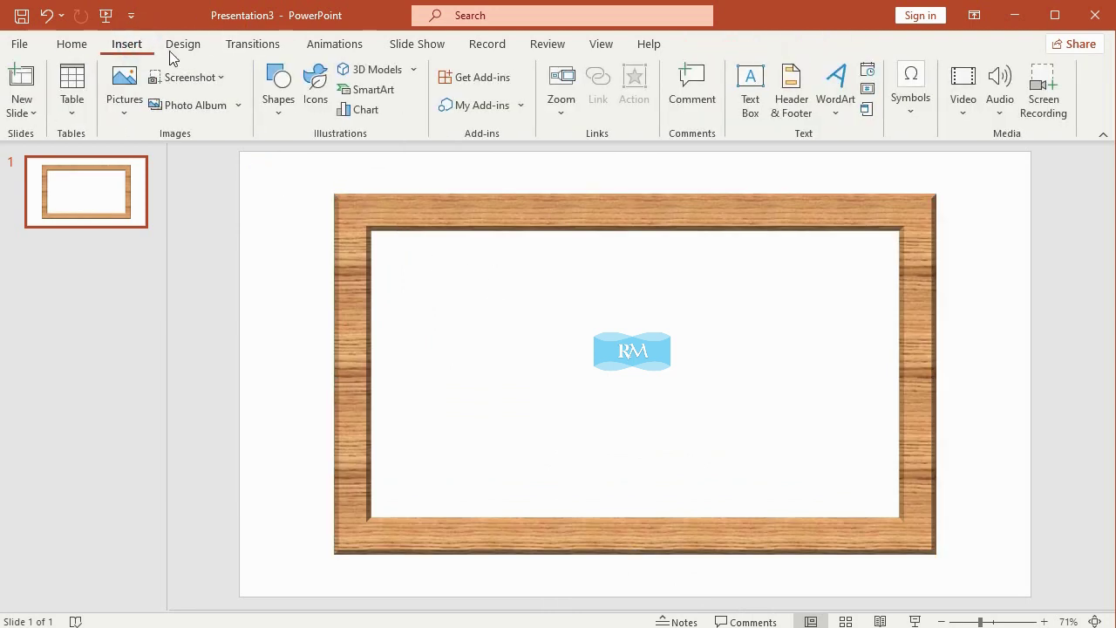
click(280, 103)
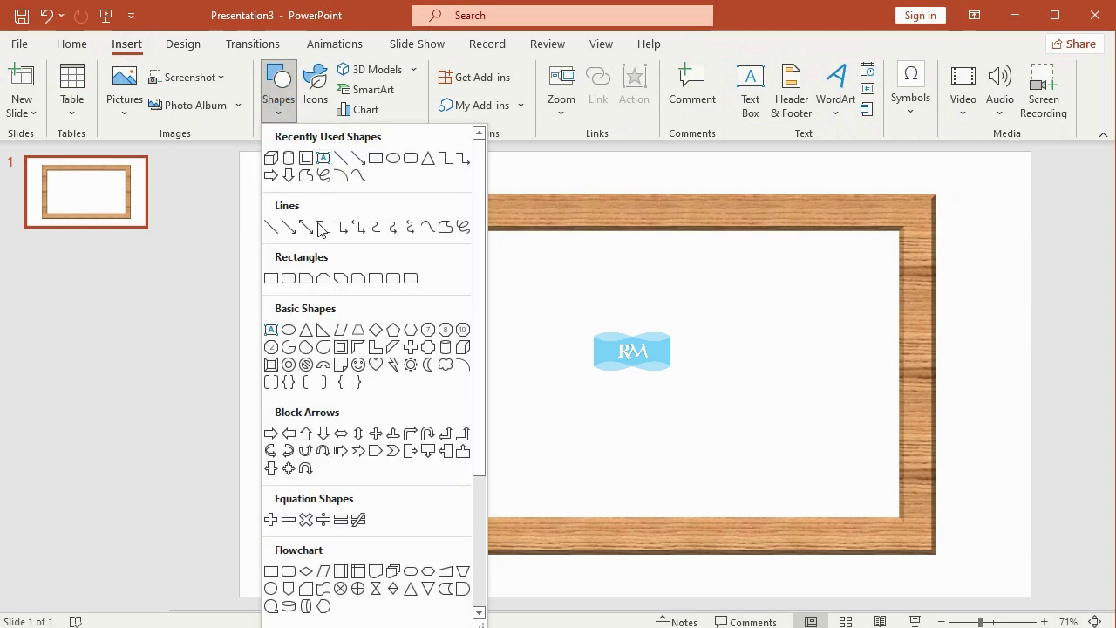
click(277, 279)
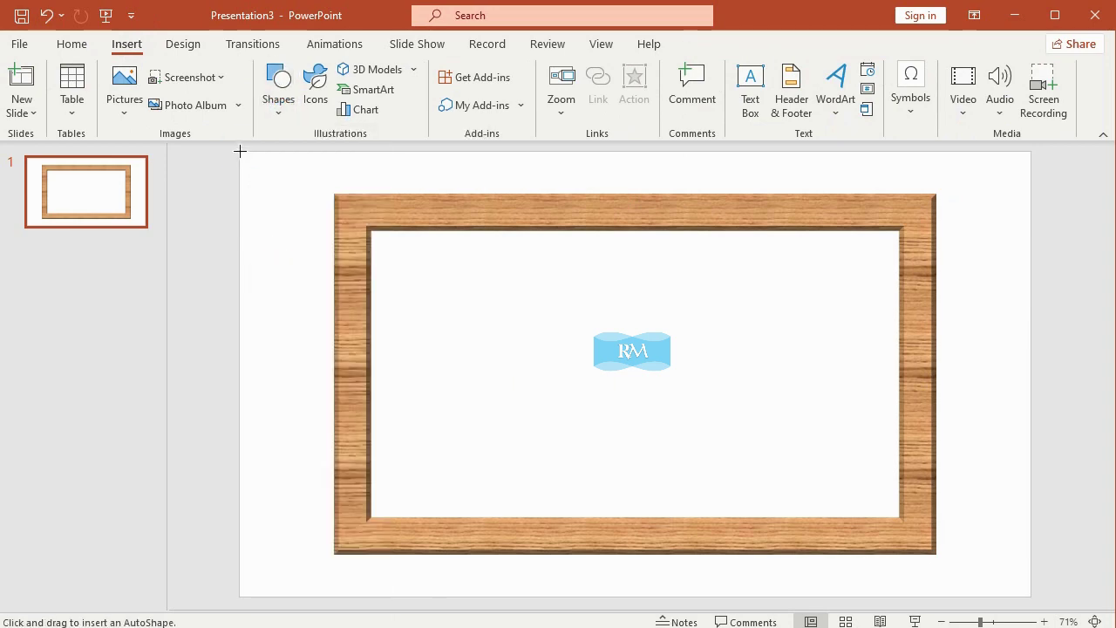
drag(240, 152, 1029, 227)
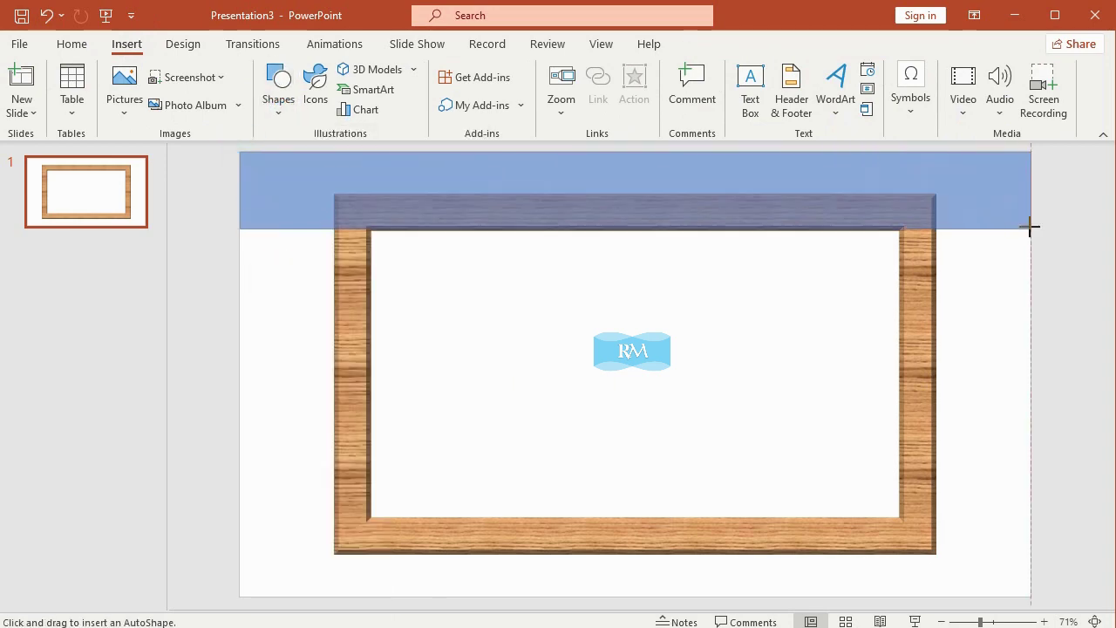
drag(1030, 228, 1031, 224)
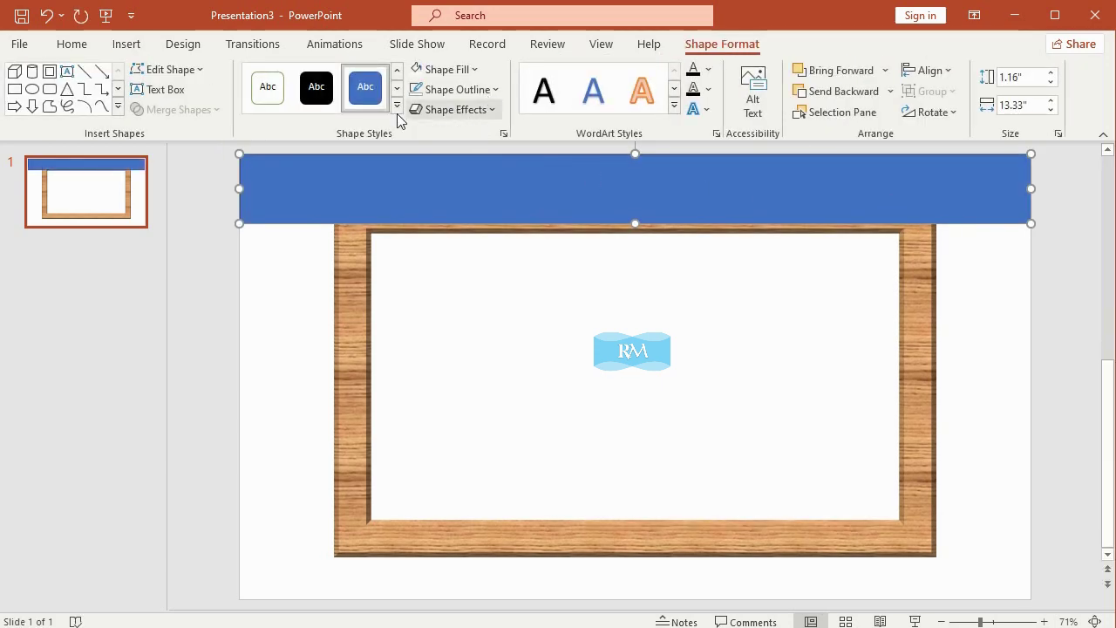
- Remove the top bar's outline and fill it Green, Accent 6, Darker 50%
click(470, 91)
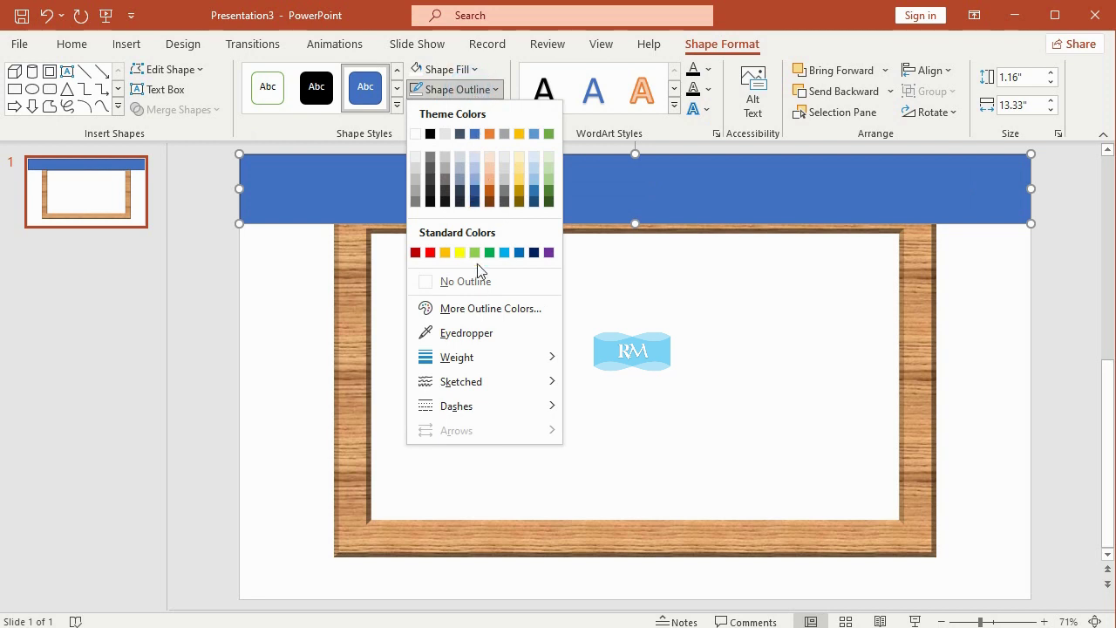
click(476, 281)
click(469, 69)
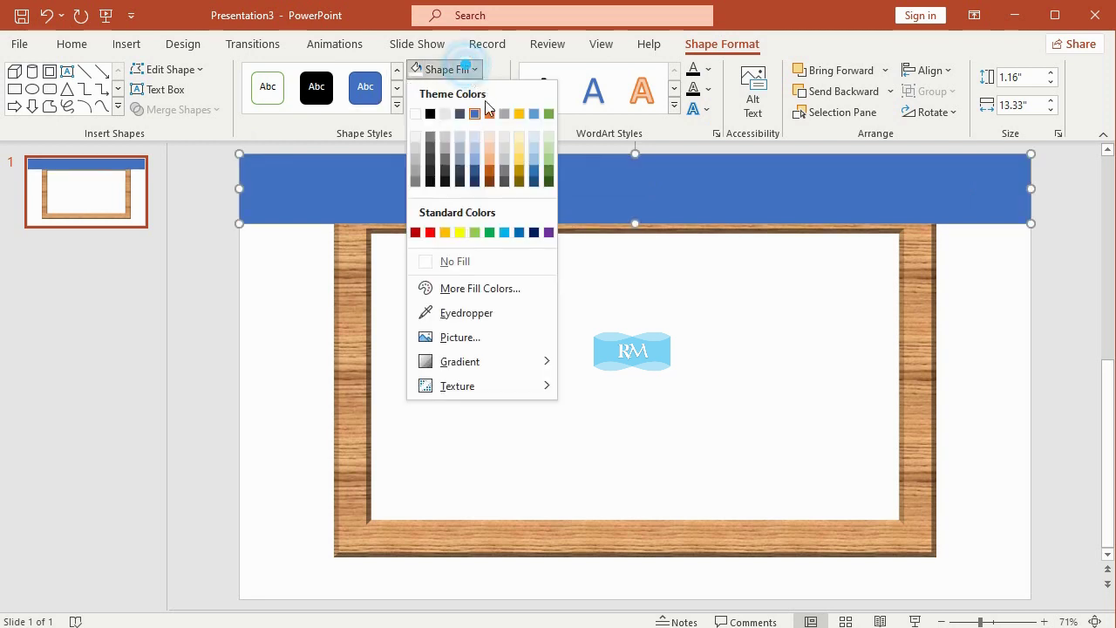
click(548, 180)
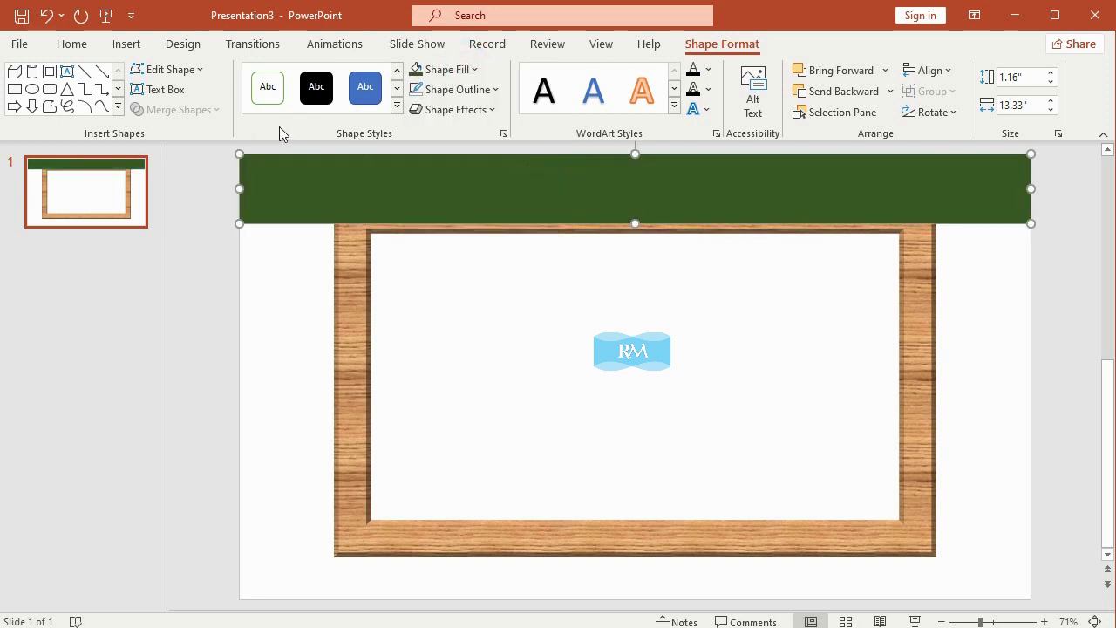
click(126, 44)
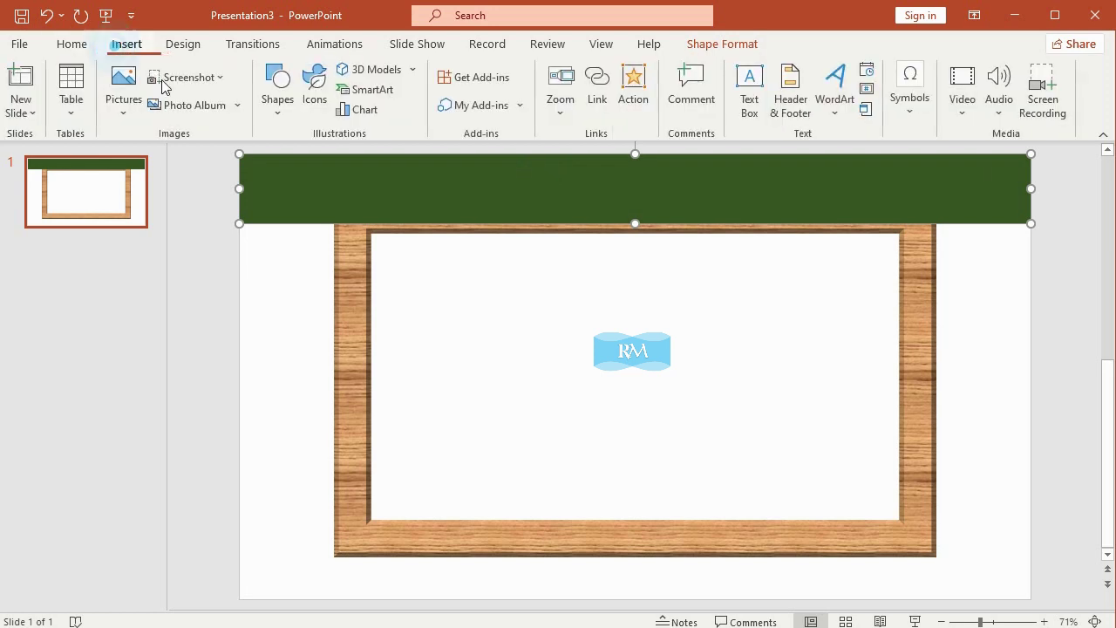
- Draw a tall rectangle down the slide's left side and fill it dark green
click(275, 109)
click(275, 278)
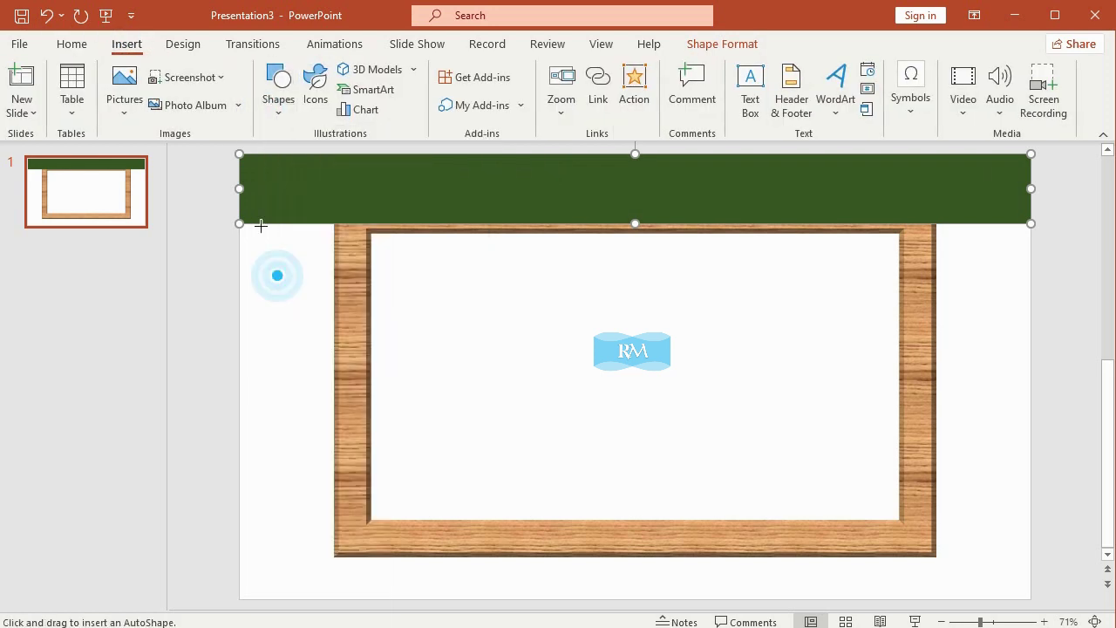
mouse_move(239, 154)
mouse_down()
mouse_move(335, 600)
mouse_move(356, 604)
mouse_up()
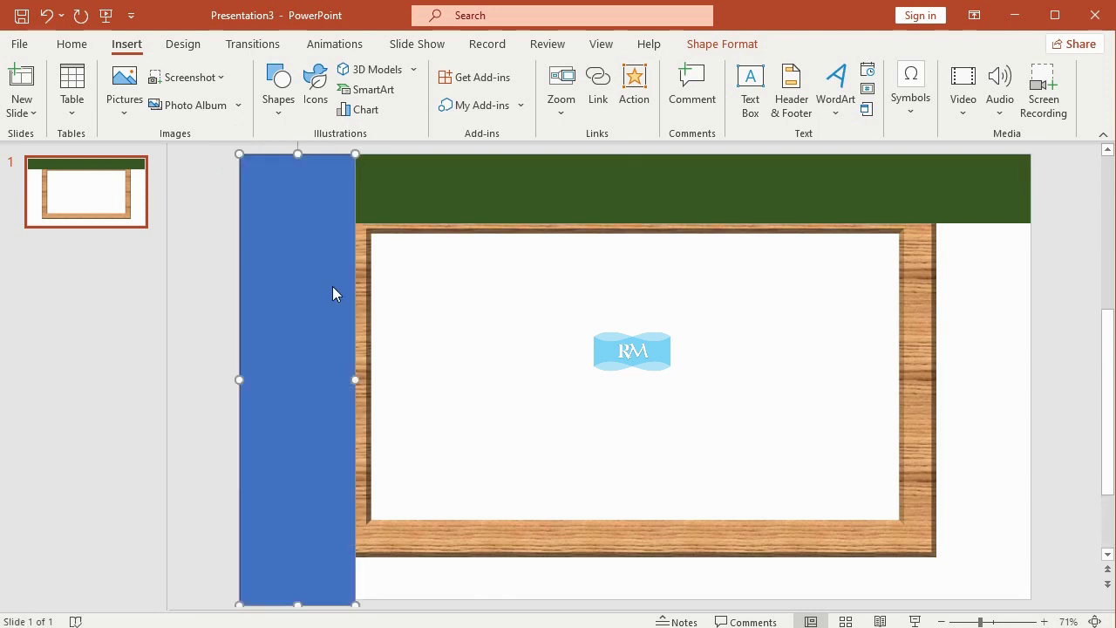
click(418, 71)
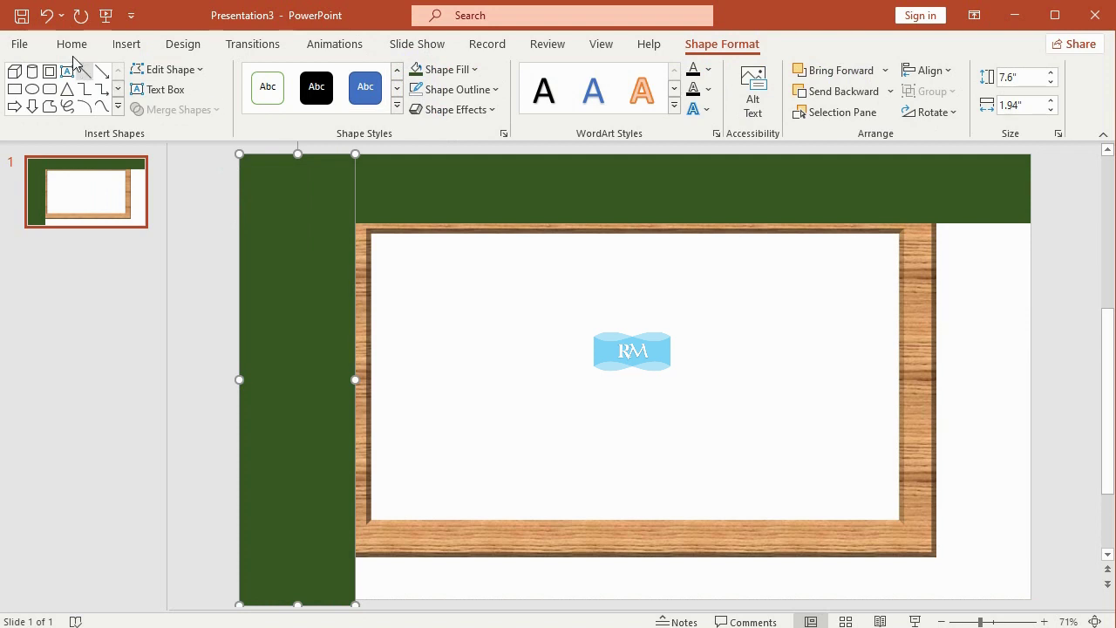
- Add a matching dark green 7.5" by 1.97" rectangle along the right side
click(122, 43)
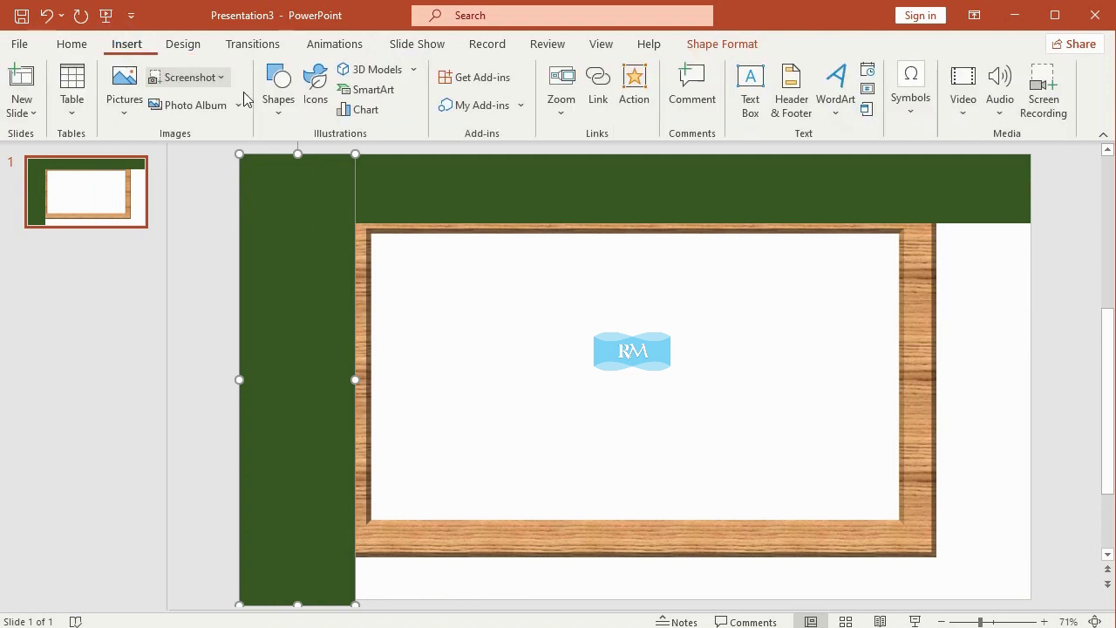
click(277, 100)
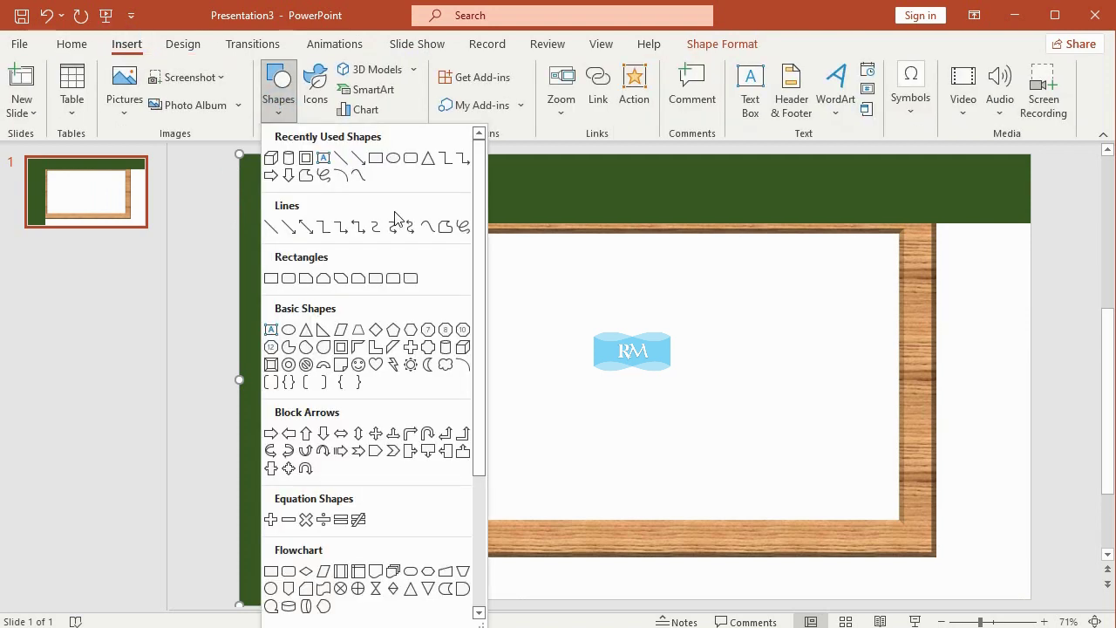
click(273, 277)
mouse_move(914, 154)
mouse_down()
mouse_move(1025, 598)
mouse_move(1030, 582)
mouse_up()
click(415, 71)
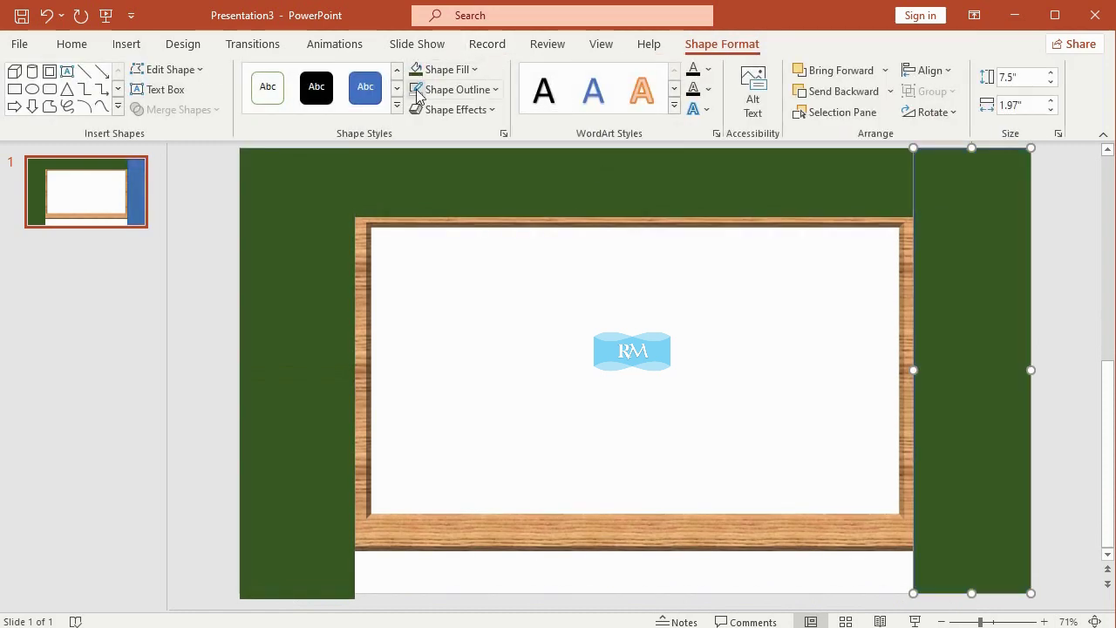
- Draw a 1.29" by 13.22" rectangle across the slide bottom, reaching the slide edge
click(128, 45)
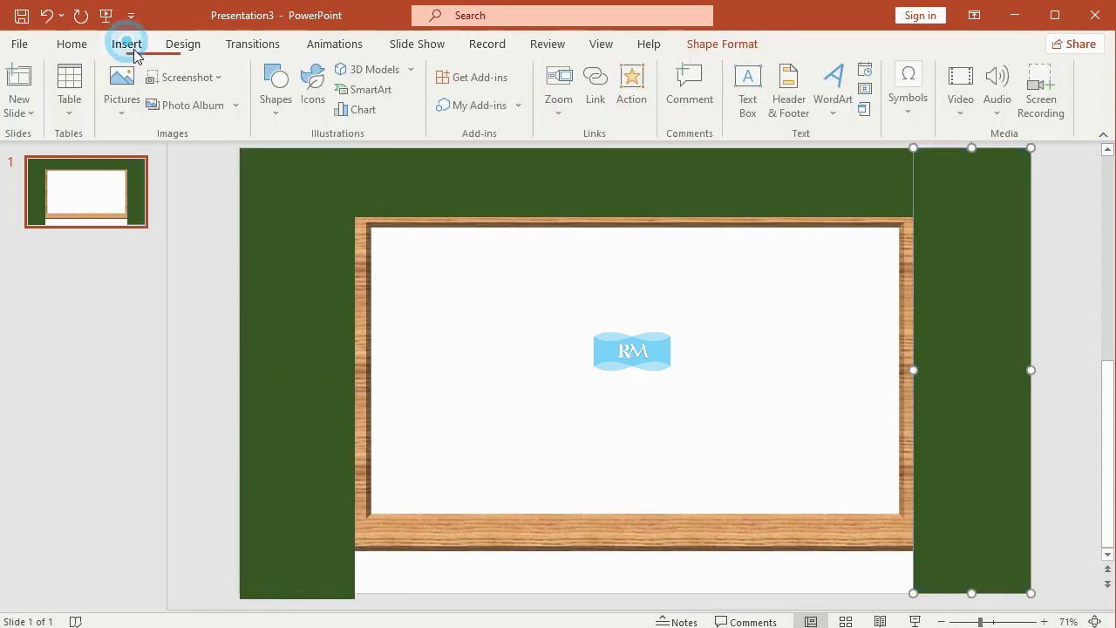
click(277, 95)
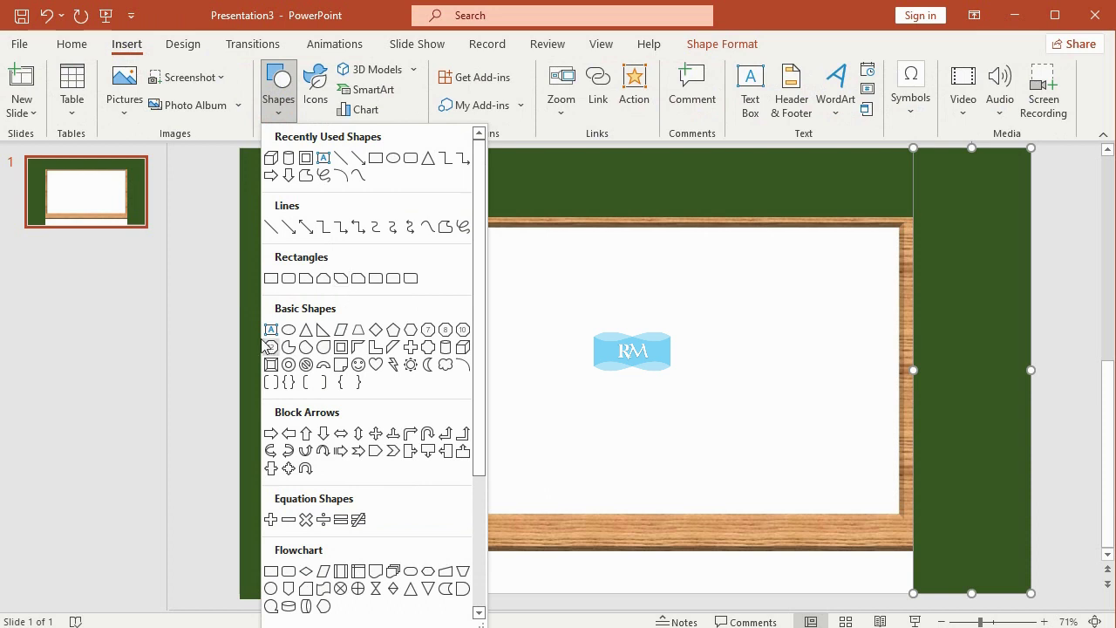
click(270, 279)
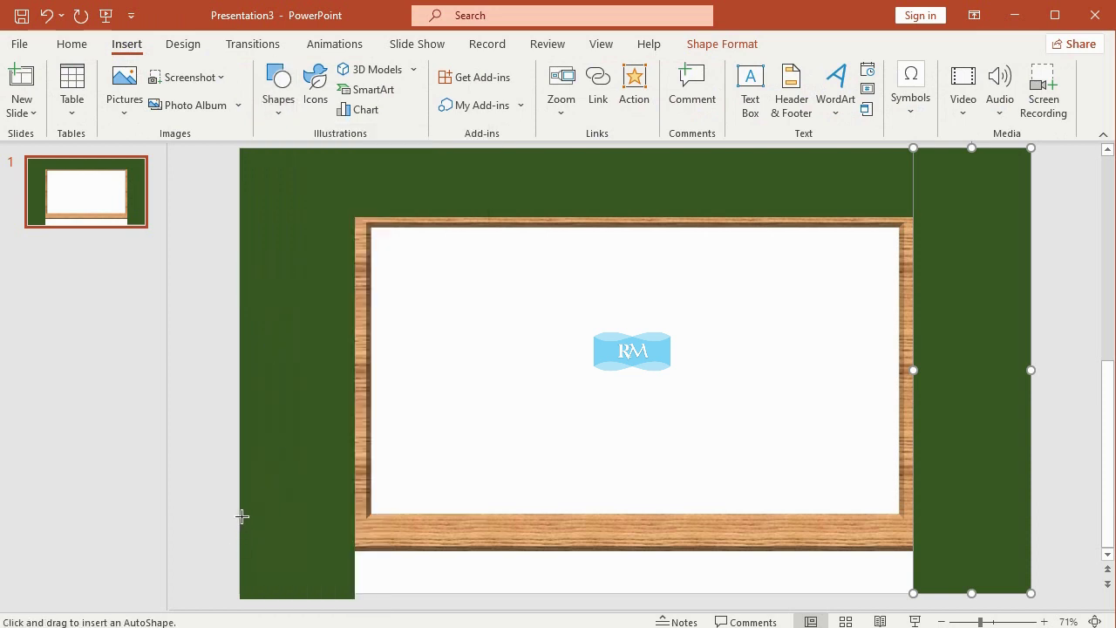
drag(242, 516, 1024, 593)
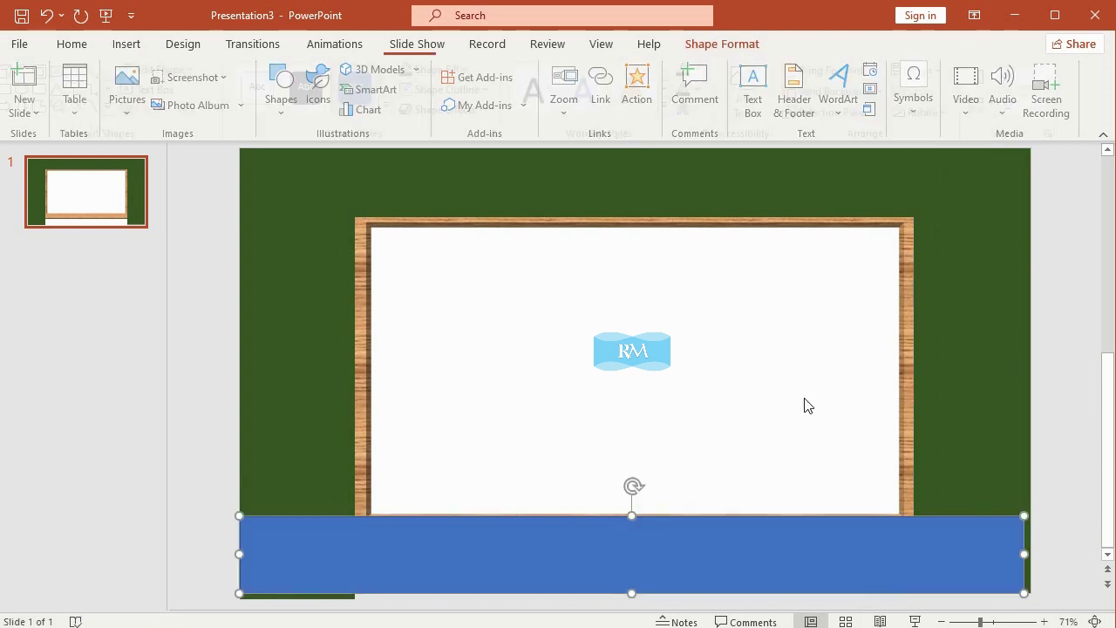
drag(631, 595, 631, 600)
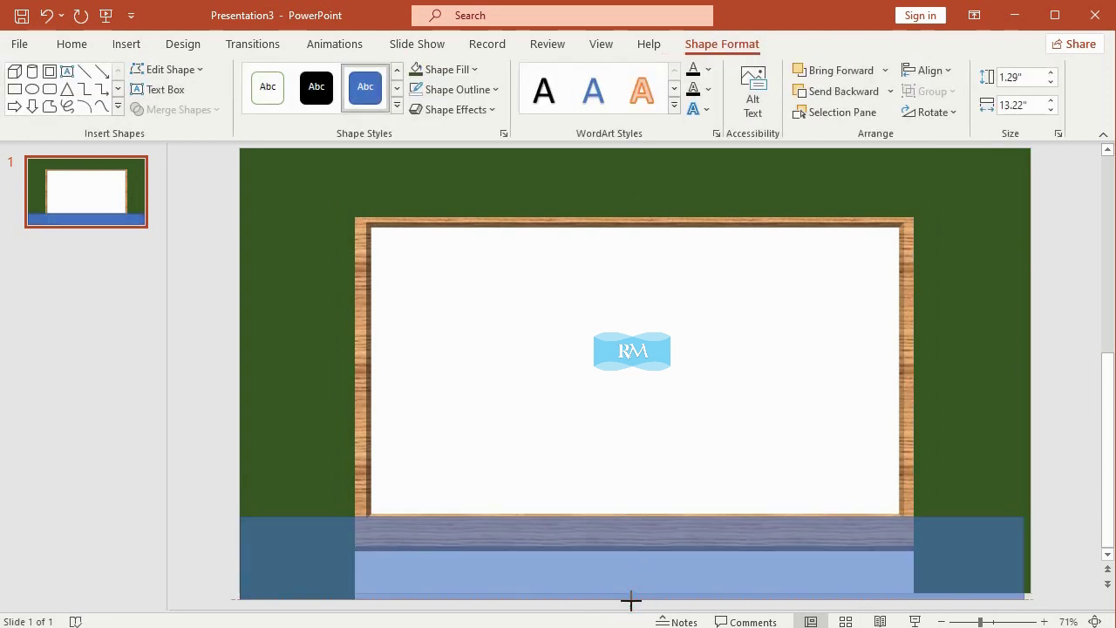
- Fill the bottom strip dark green and bring the wooden frame to the front
click(427, 70)
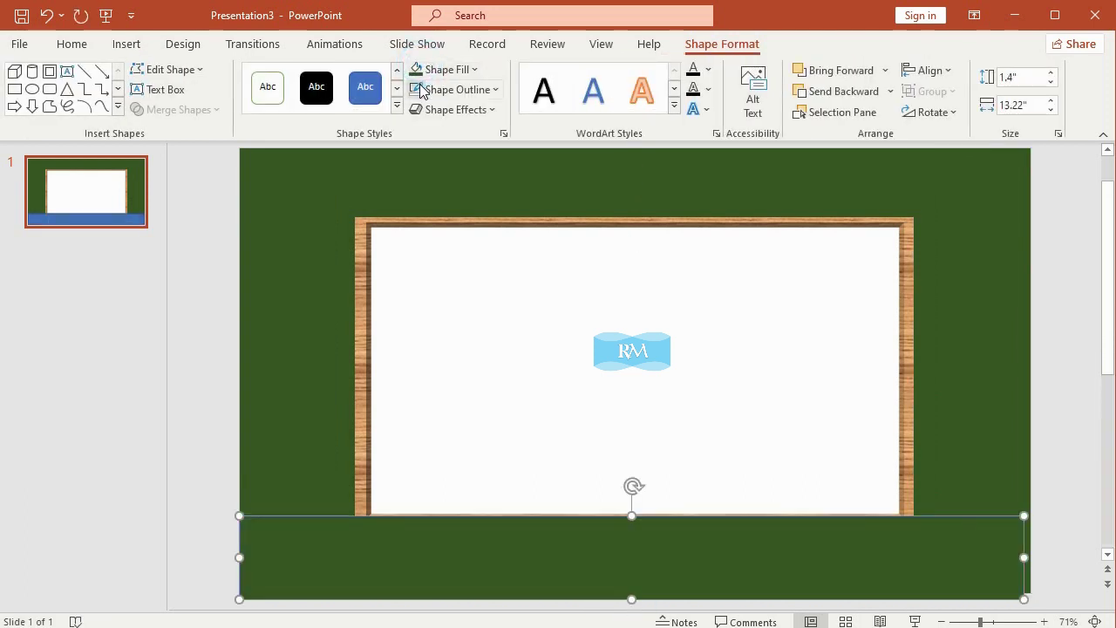
click(508, 229)
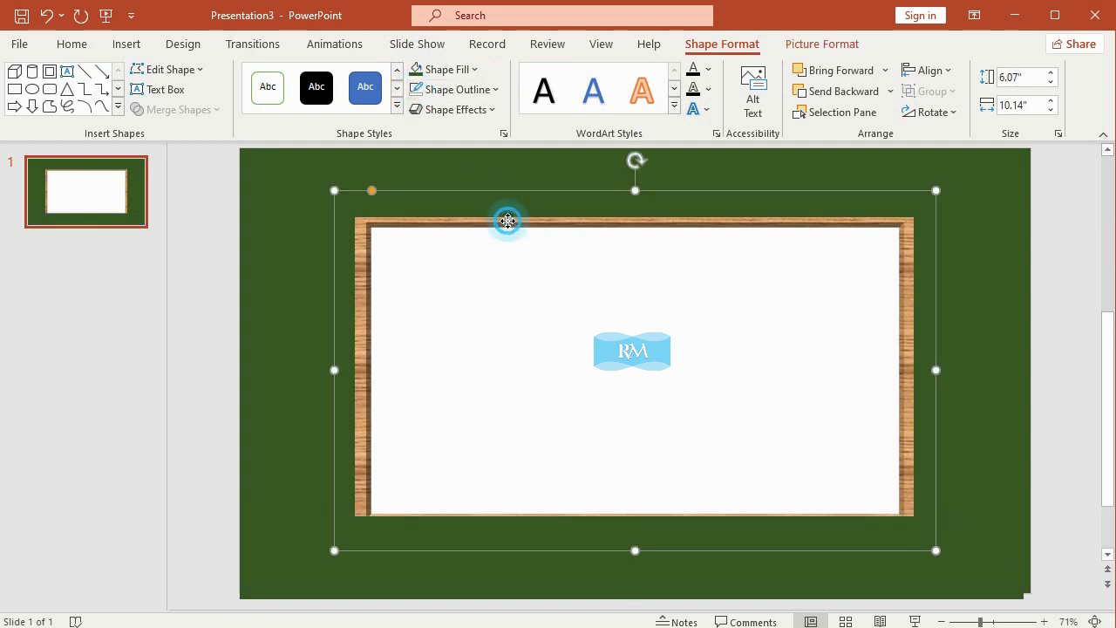
right_click(506, 222)
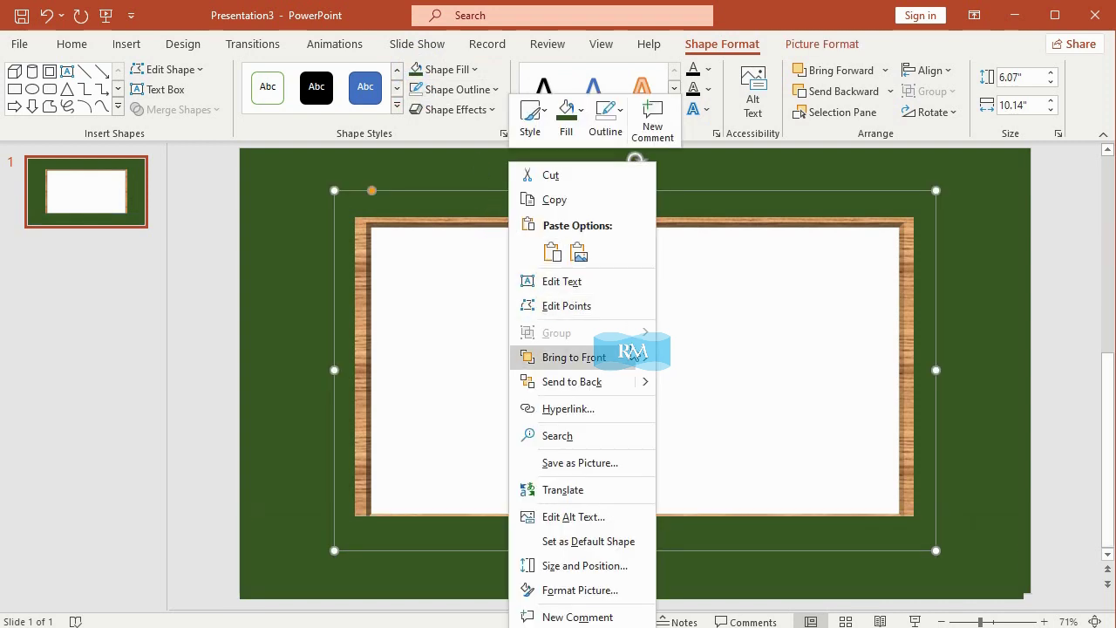
mouse_move(642, 357)
click(689, 357)
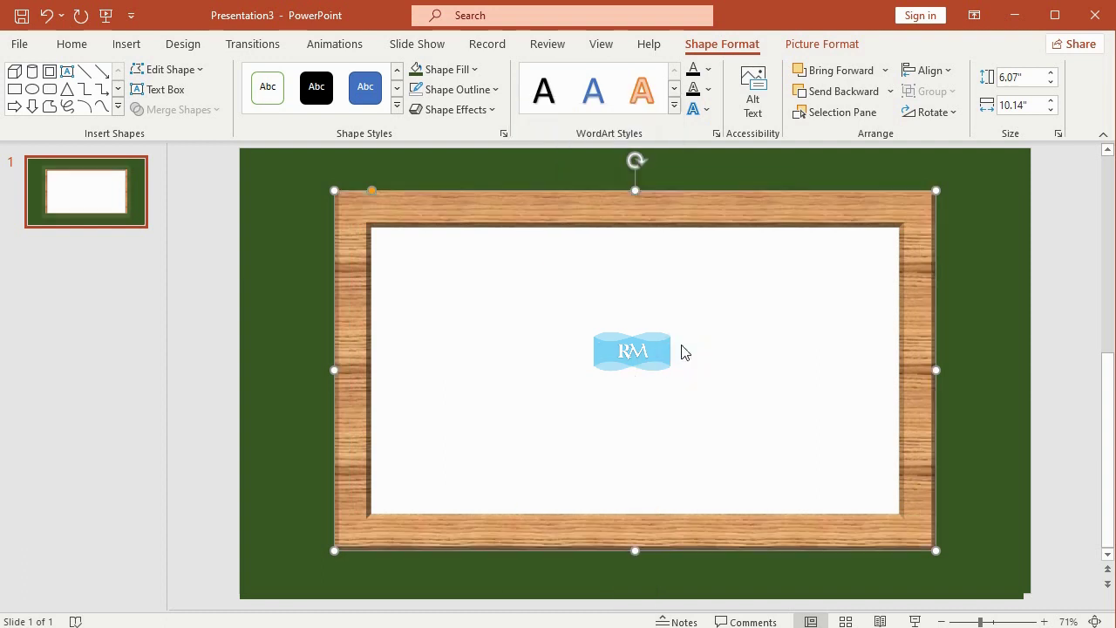
click(1054, 220)
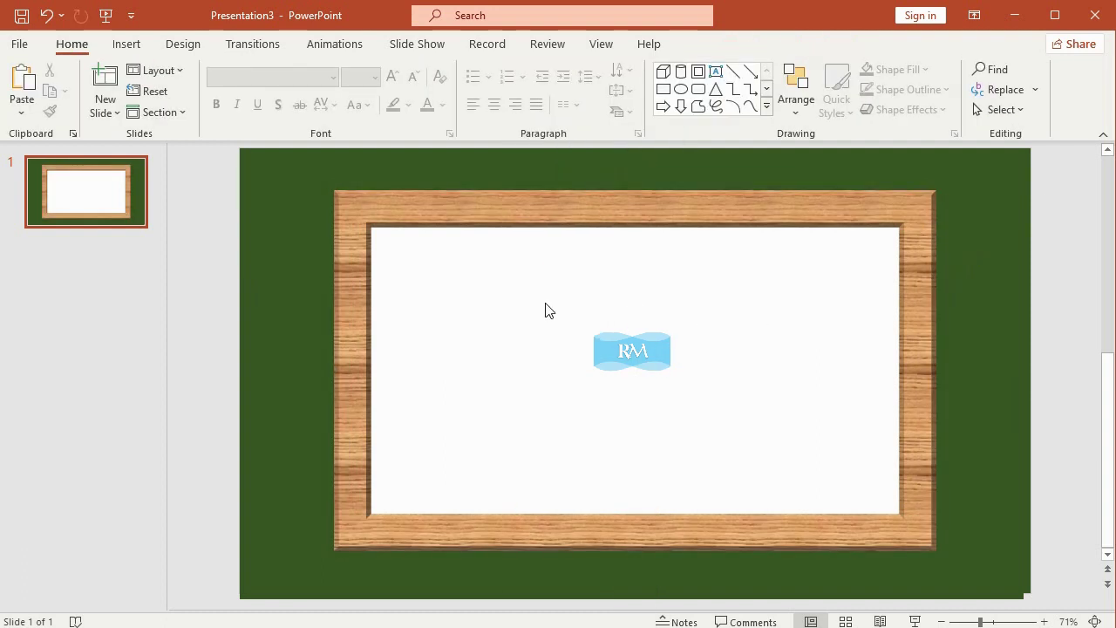
- Draw a rectangle over the frame's opening and choose a picture fill from a file
click(129, 45)
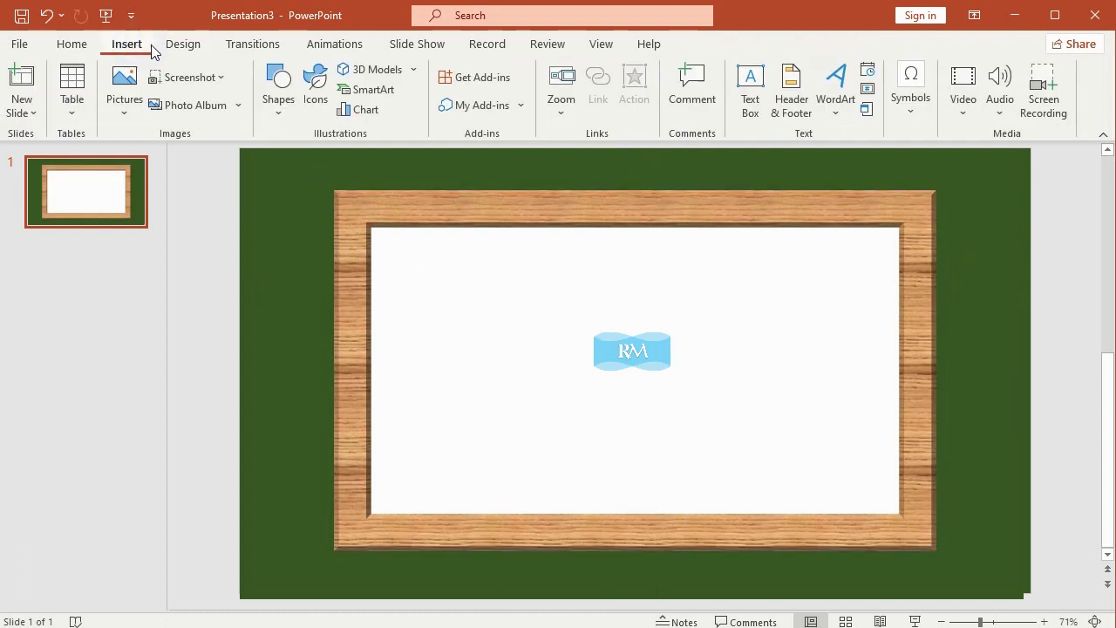
click(275, 117)
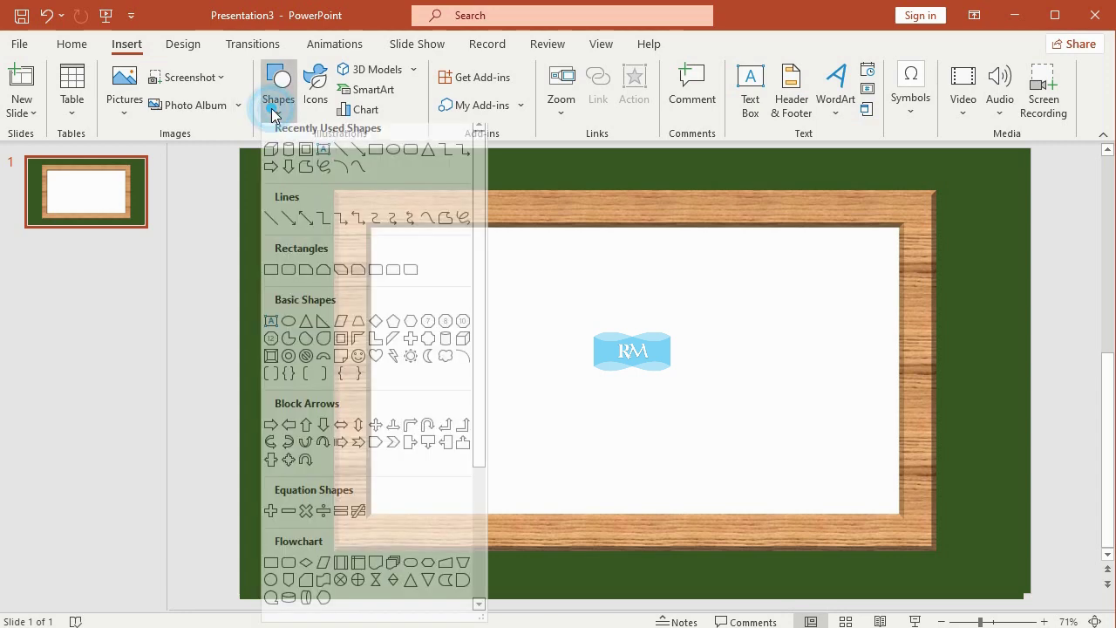
click(271, 278)
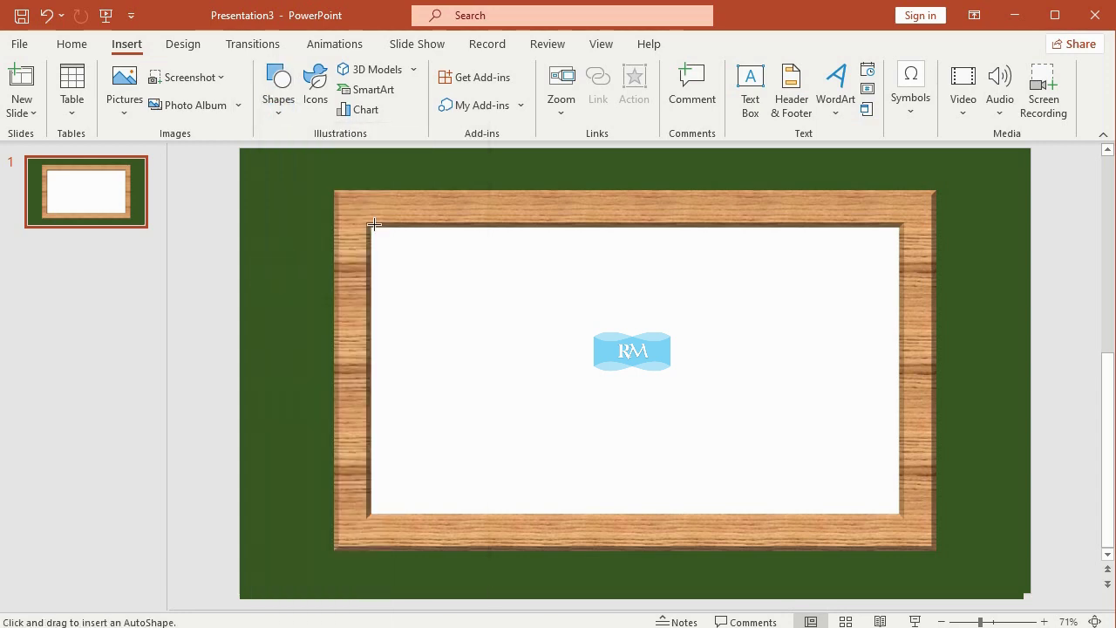
drag(354, 209, 913, 526)
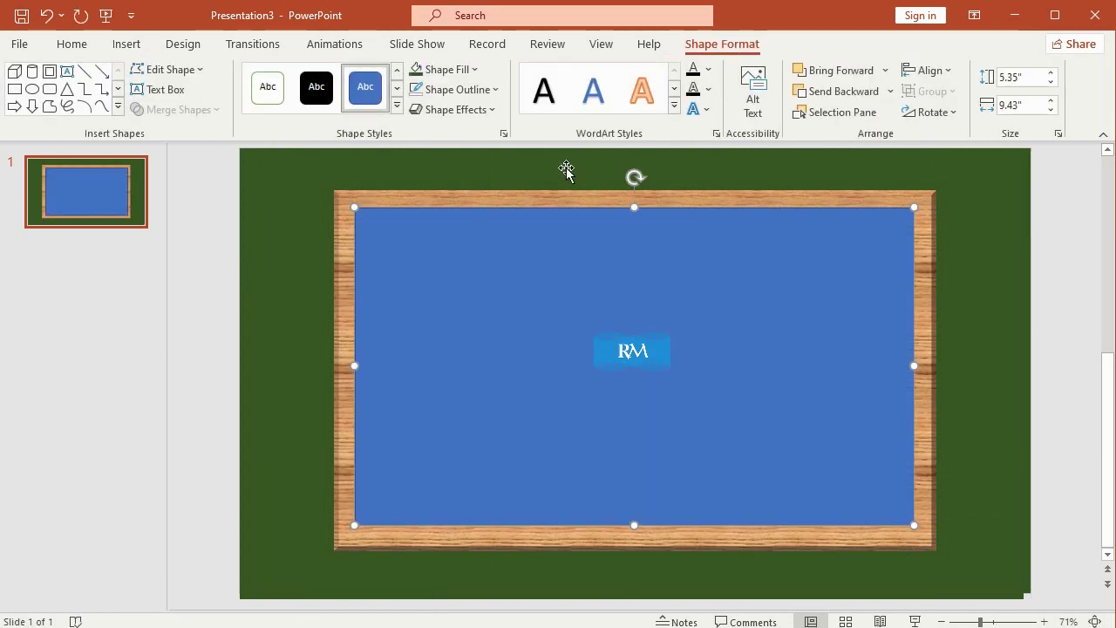
click(471, 69)
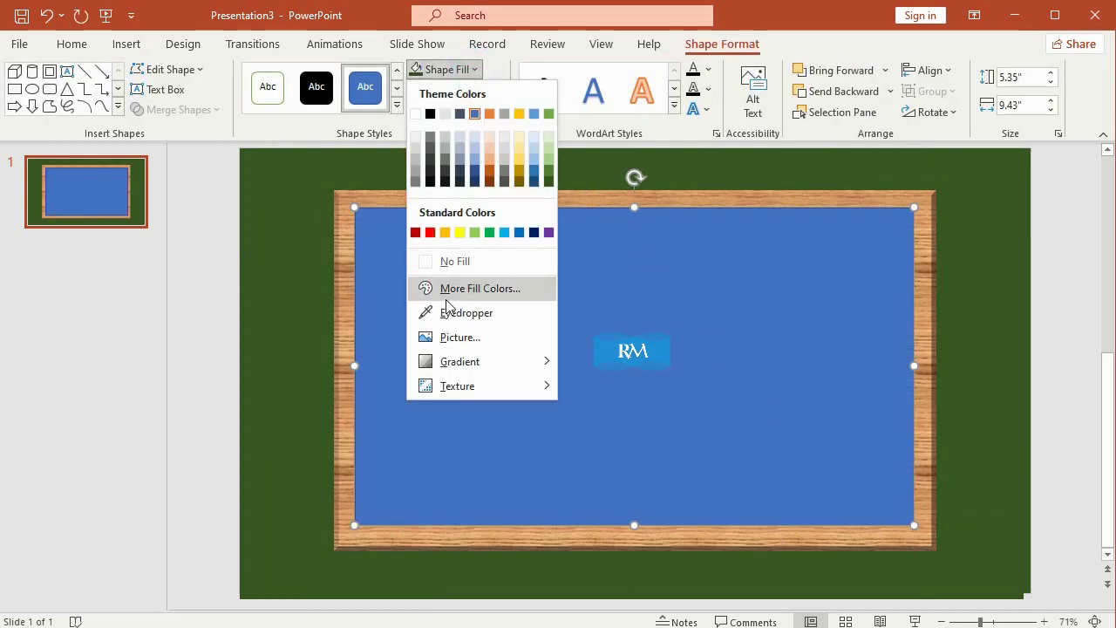
click(479, 340)
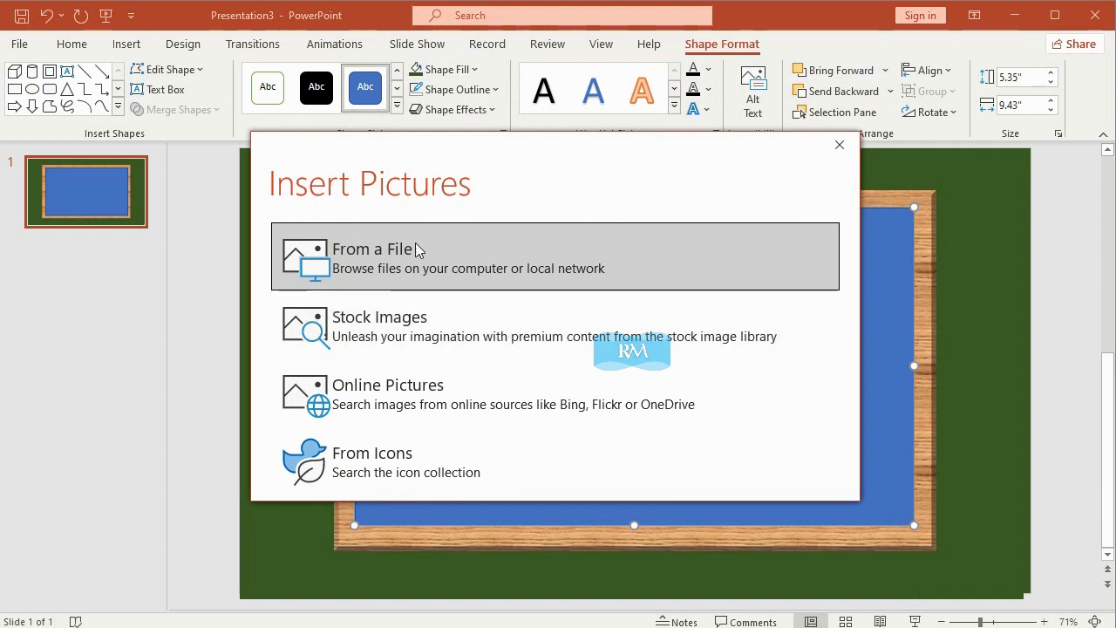
click(417, 250)
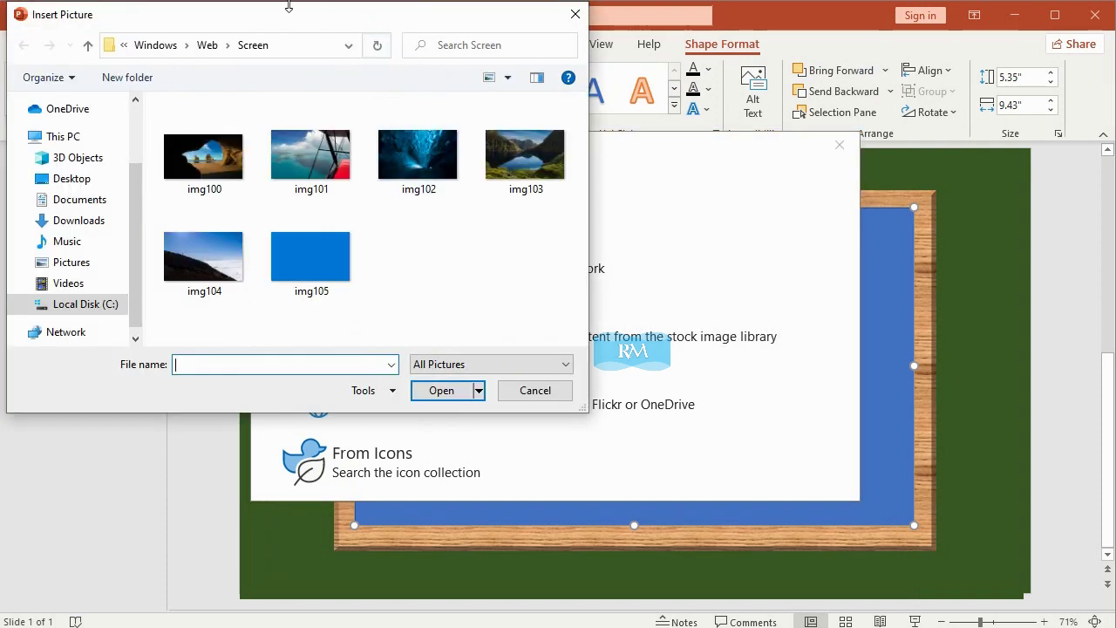
- Insert img103 from C:\Windows\Web\Screen as the rectangle's picture fill
click(83, 303)
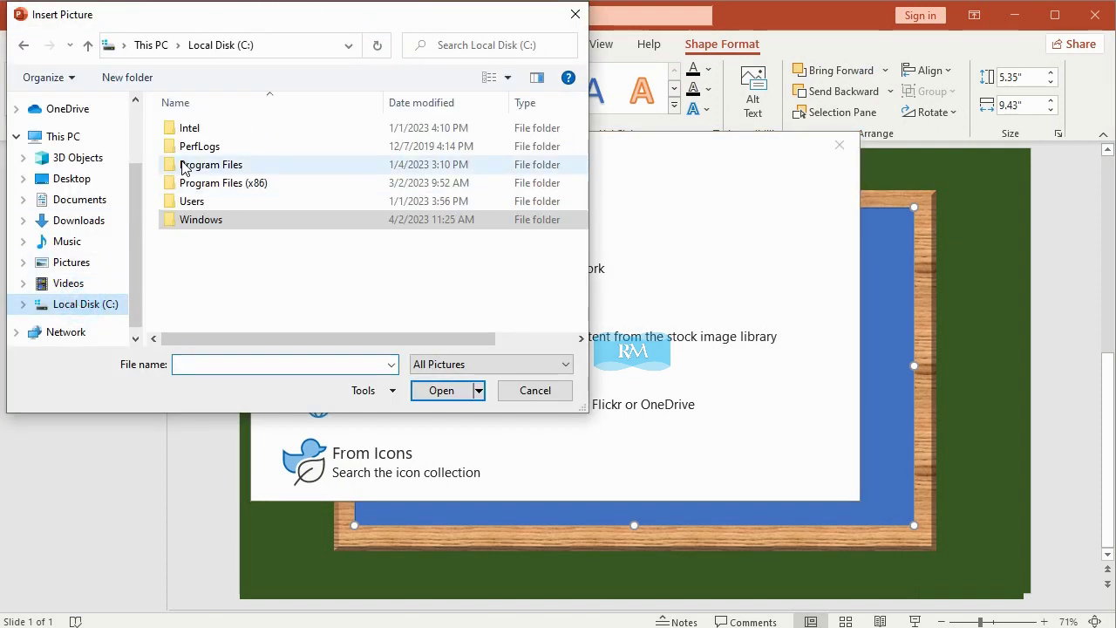
double_click(199, 218)
scroll(219, 297, down, 4)
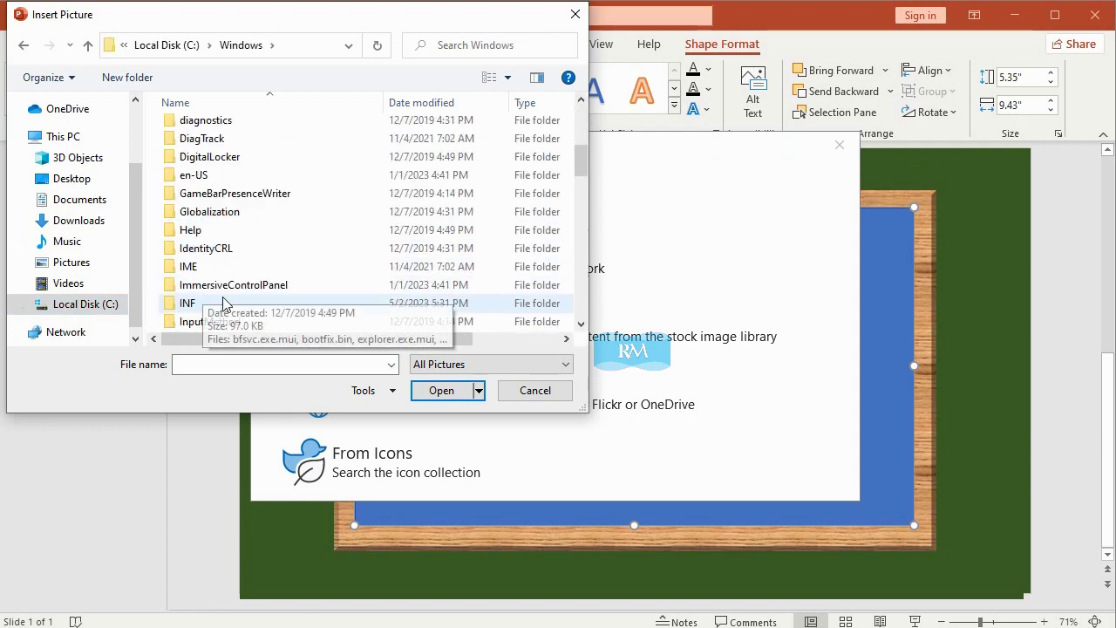
scroll(228, 337, down, 6)
scroll(228, 337, down, 3)
scroll(217, 301, down, 1)
scroll(217, 301, down, 3)
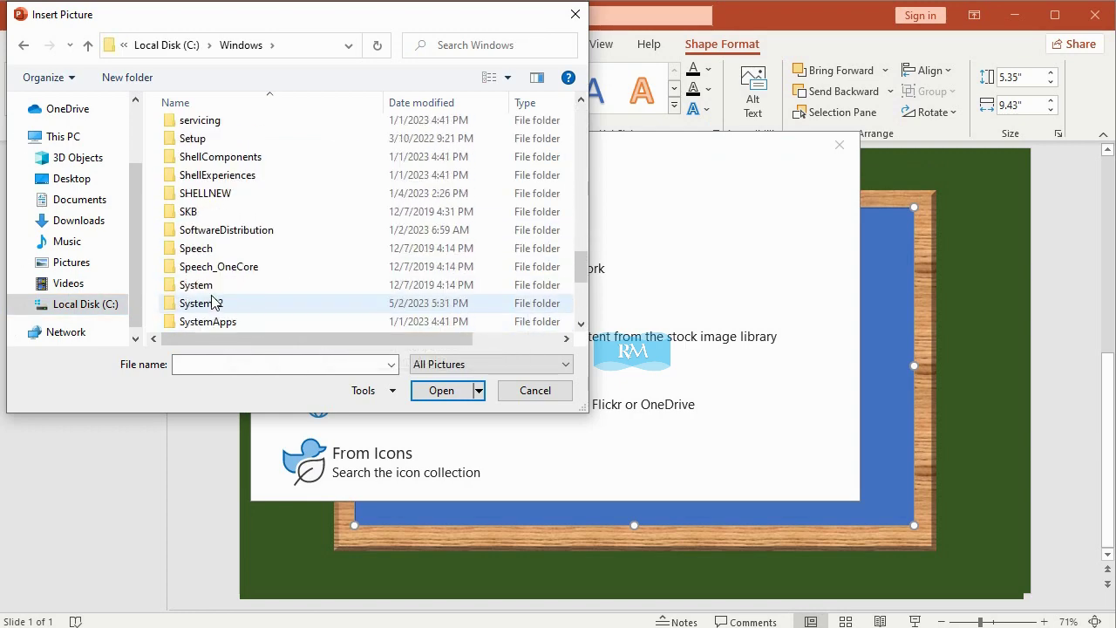
scroll(213, 301, down, 3)
scroll(209, 303, down, 1)
double_click(206, 311)
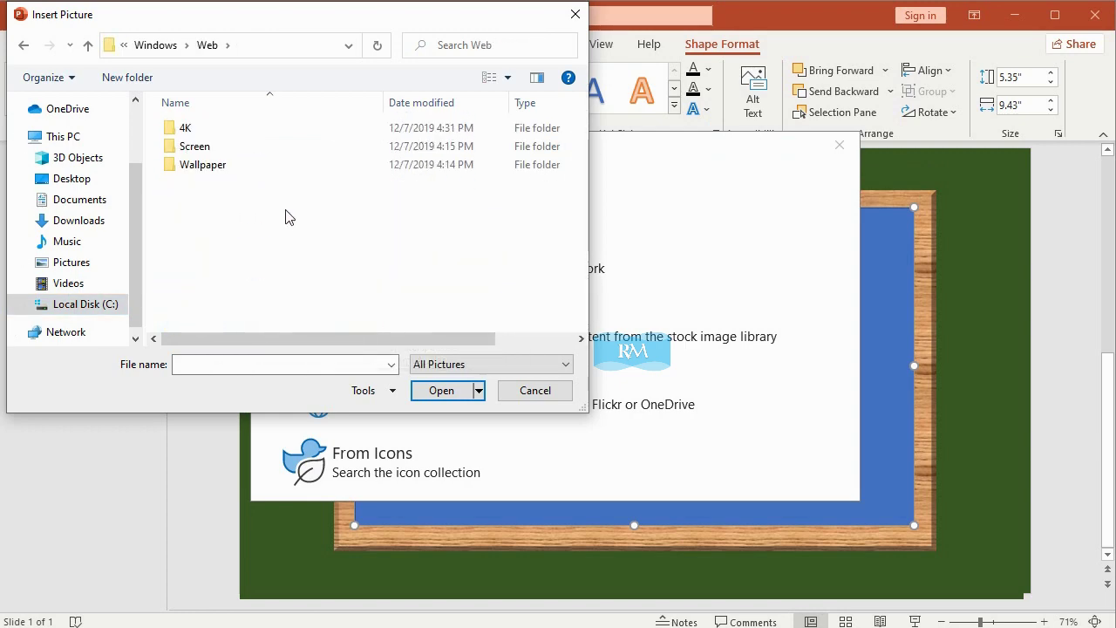
double_click(204, 151)
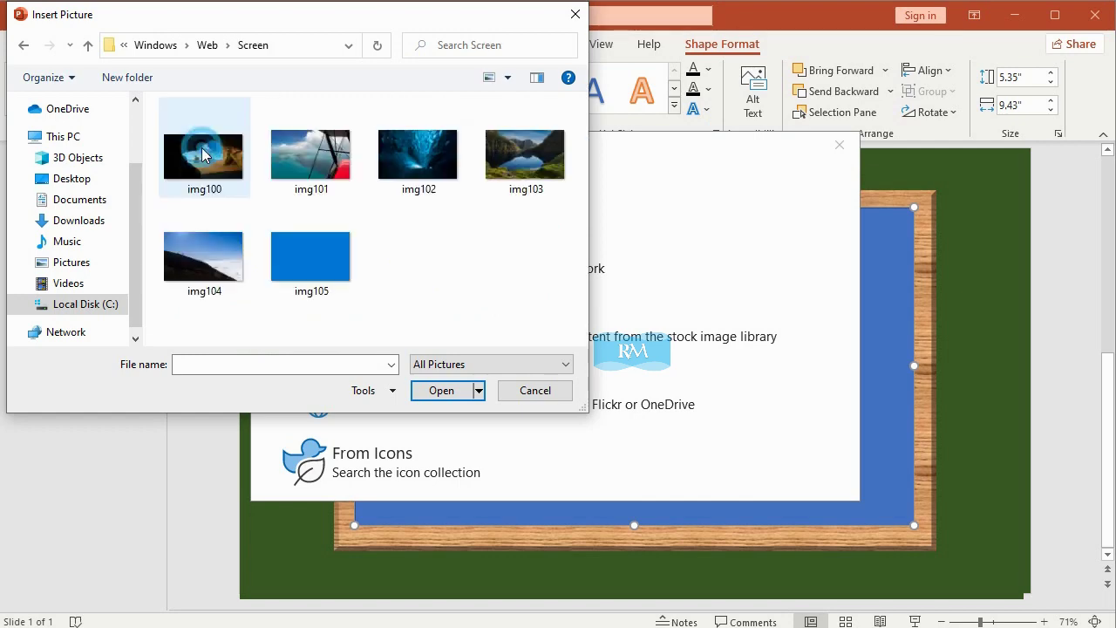
click(514, 154)
click(432, 388)
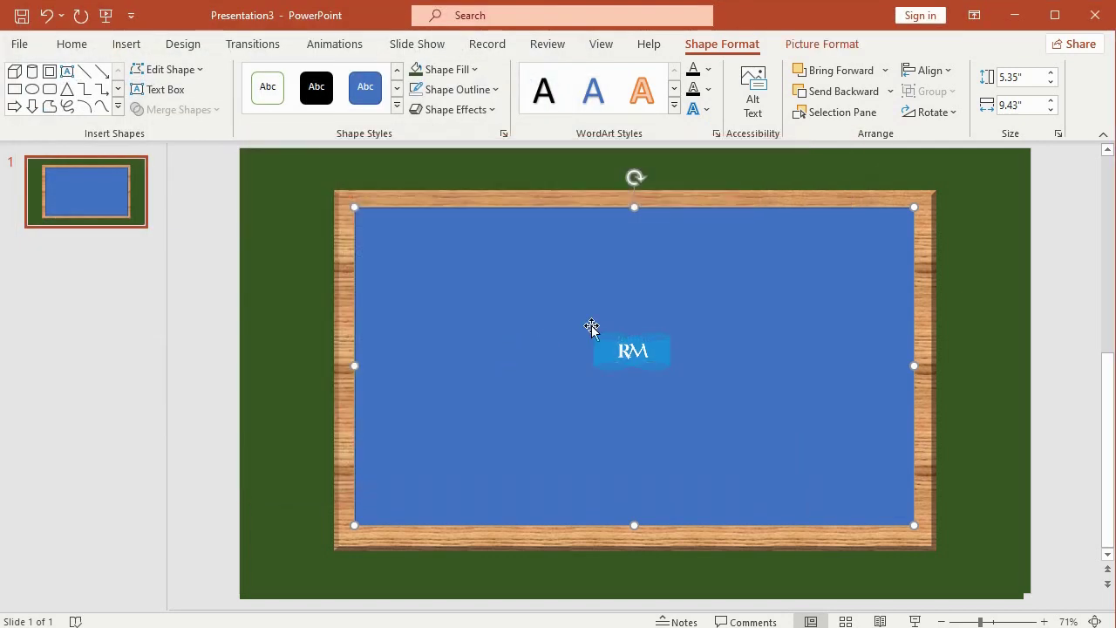
- Send the landscape picture behind the wooden frame
right_click(575, 310)
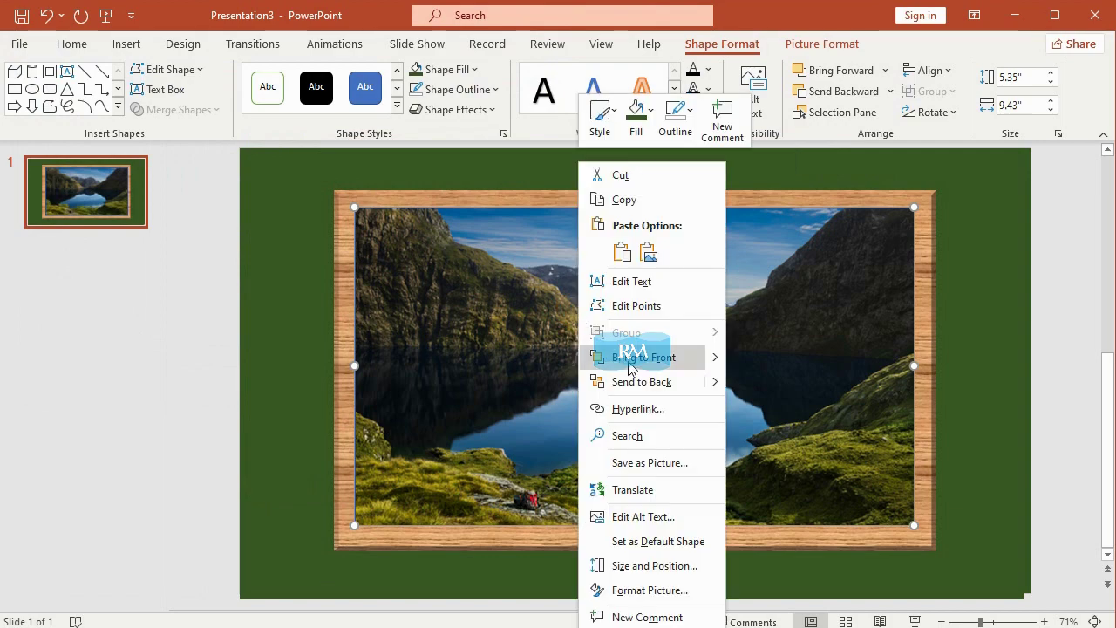
mouse_move(720, 389)
click(759, 384)
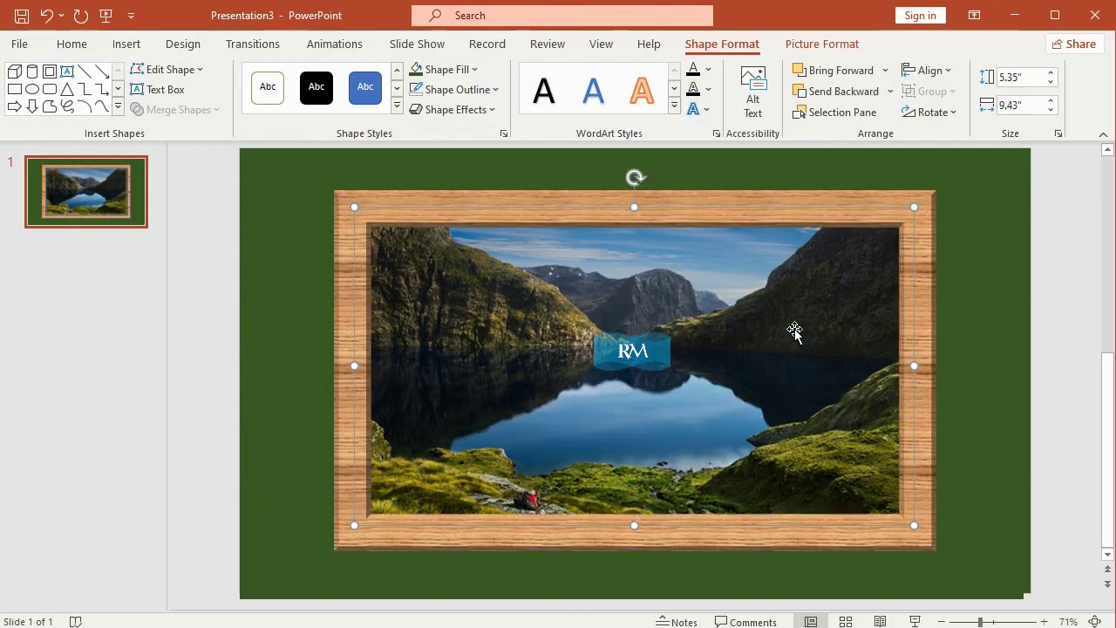
click(1042, 231)
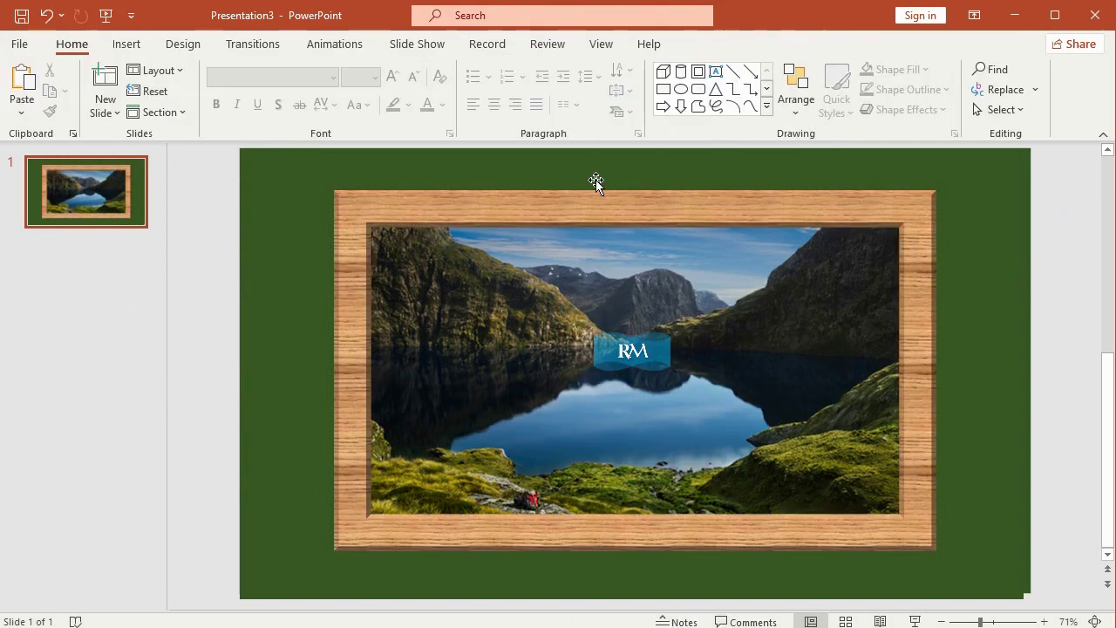
- Draw a Can shape, rotate it horizontal and move it to the slide top
click(127, 43)
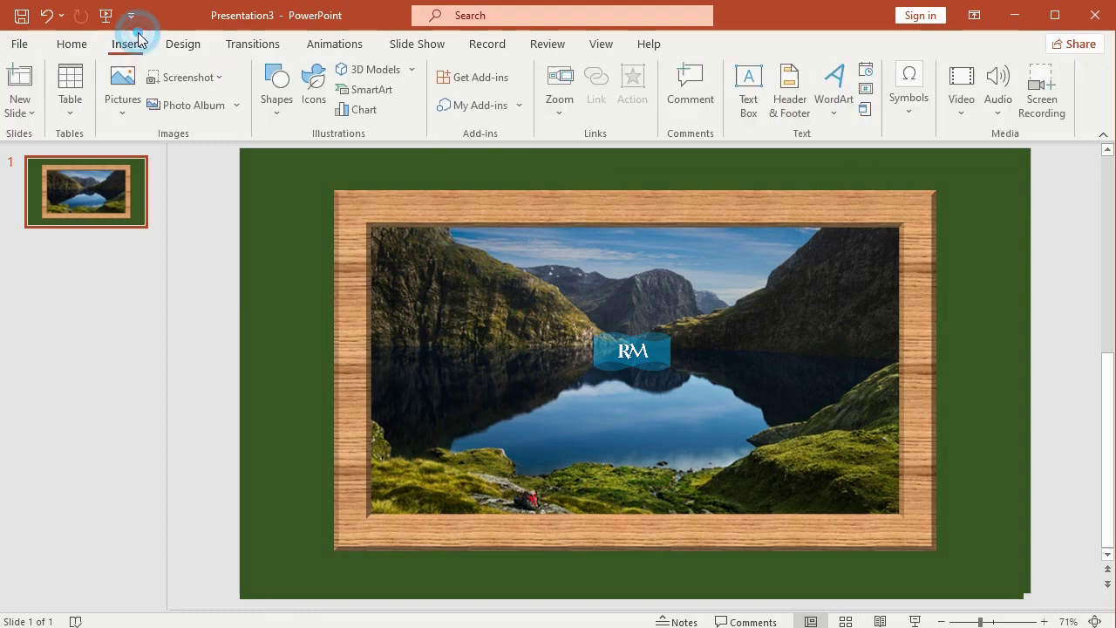
click(277, 112)
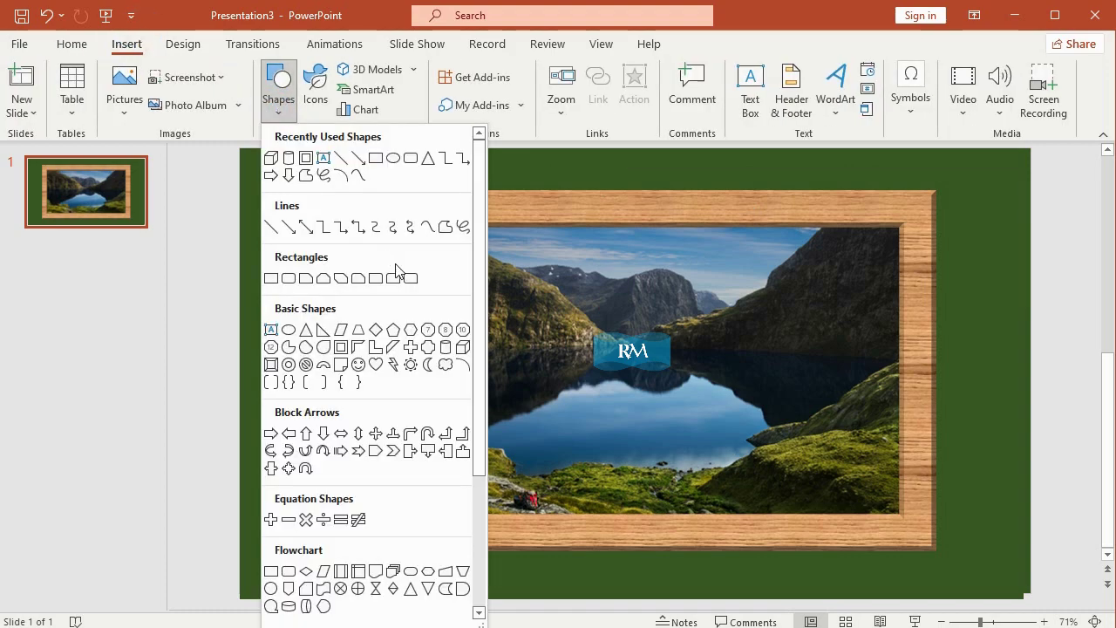
click(446, 347)
mouse_move(355, 210)
mouse_down()
mouse_move(384, 490)
mouse_move(375, 525)
mouse_up()
drag(365, 172, 201, 364)
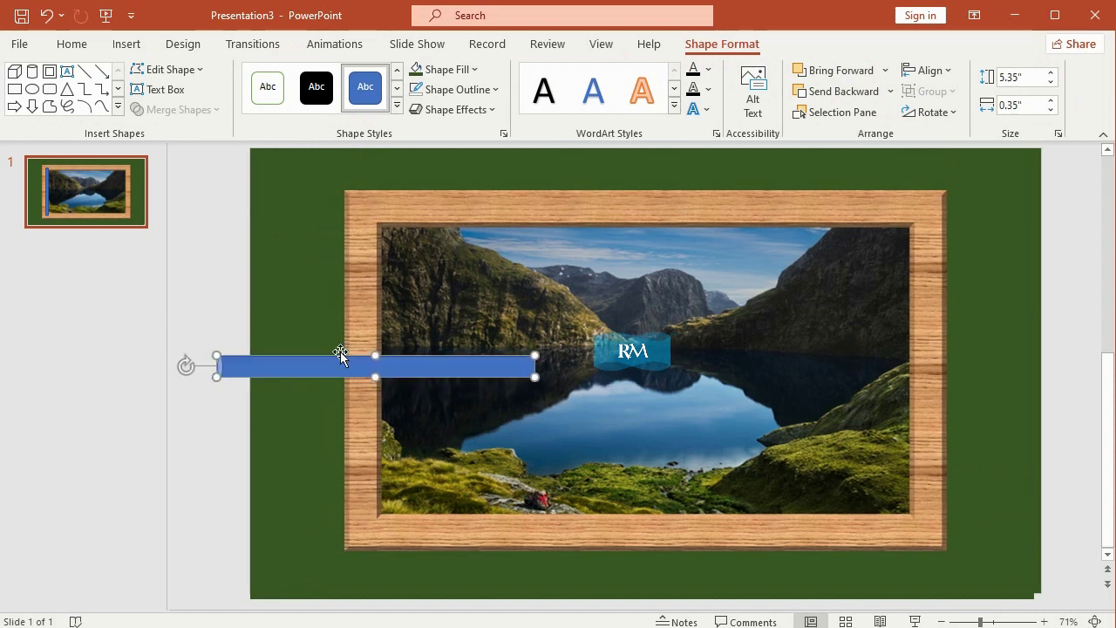
drag(386, 367, 478, 170)
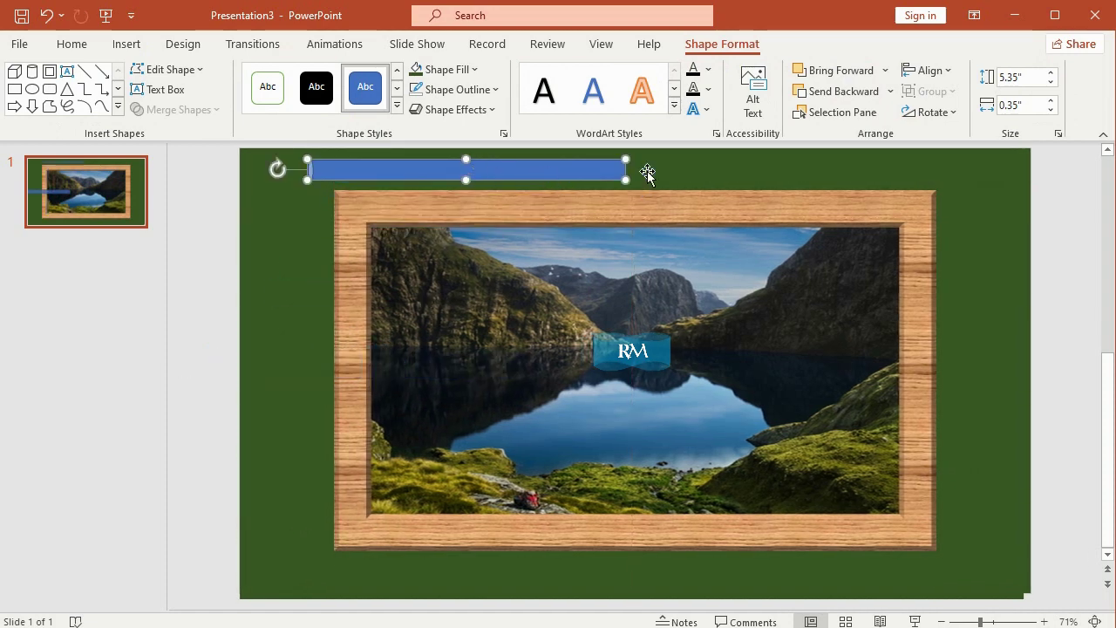
- Resize the cylinder to 12.2" wide and 0.3" thick and nudge it into place
click(1050, 77)
click(1051, 76)
click(1050, 77)
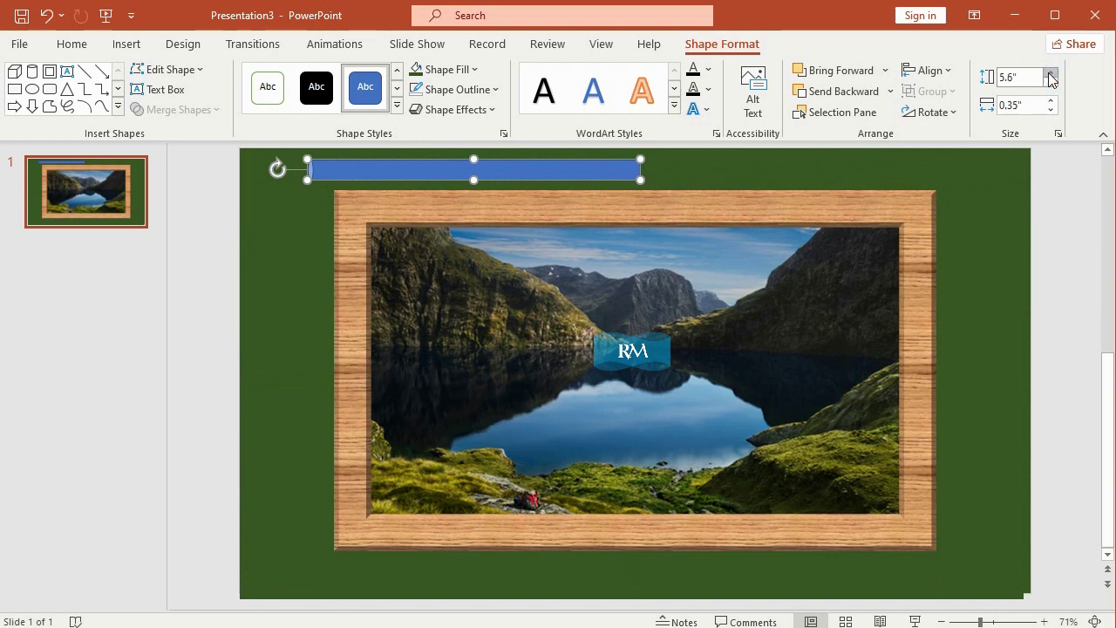
click(1050, 77)
click(1050, 77)
click(1049, 77)
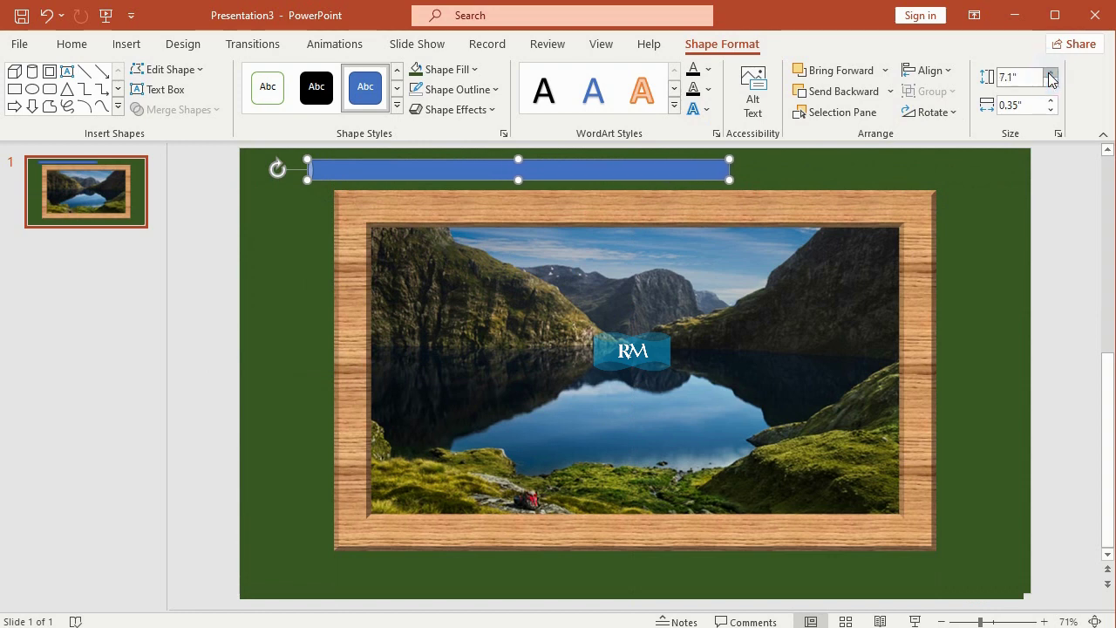
click(1050, 77)
drag(1053, 74, 1052, 74)
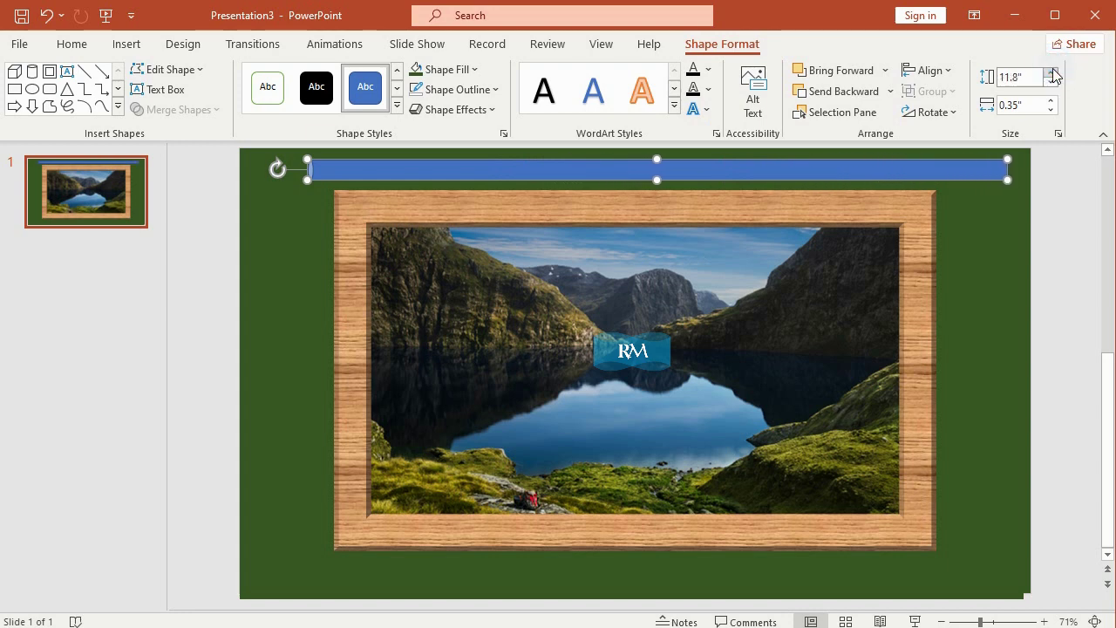
click(1052, 74)
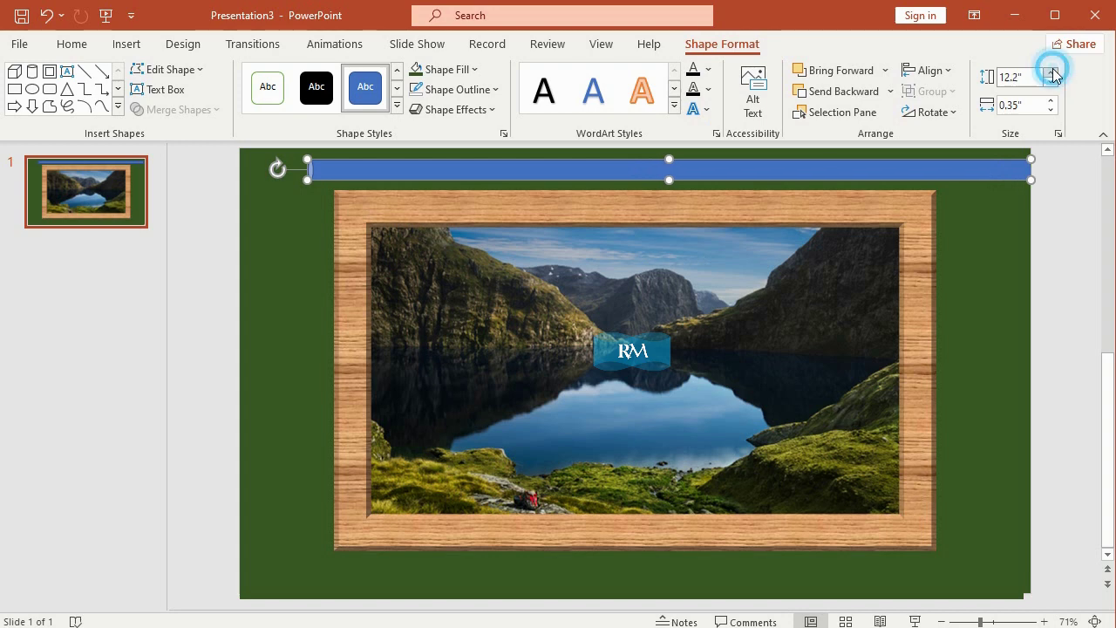
drag(892, 179, 865, 178)
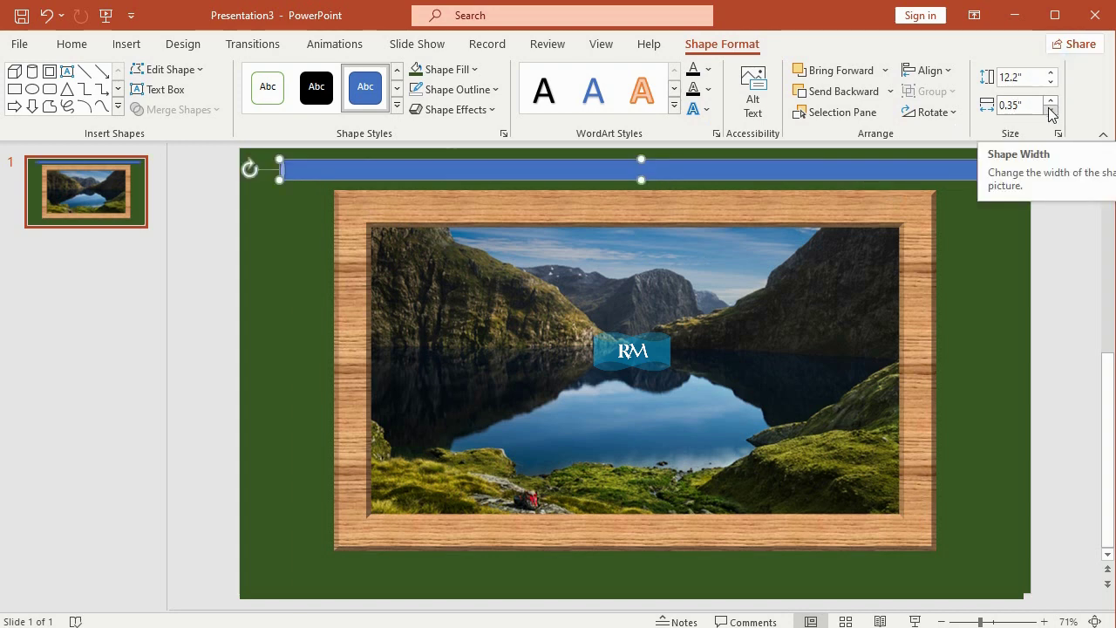
click(1051, 111)
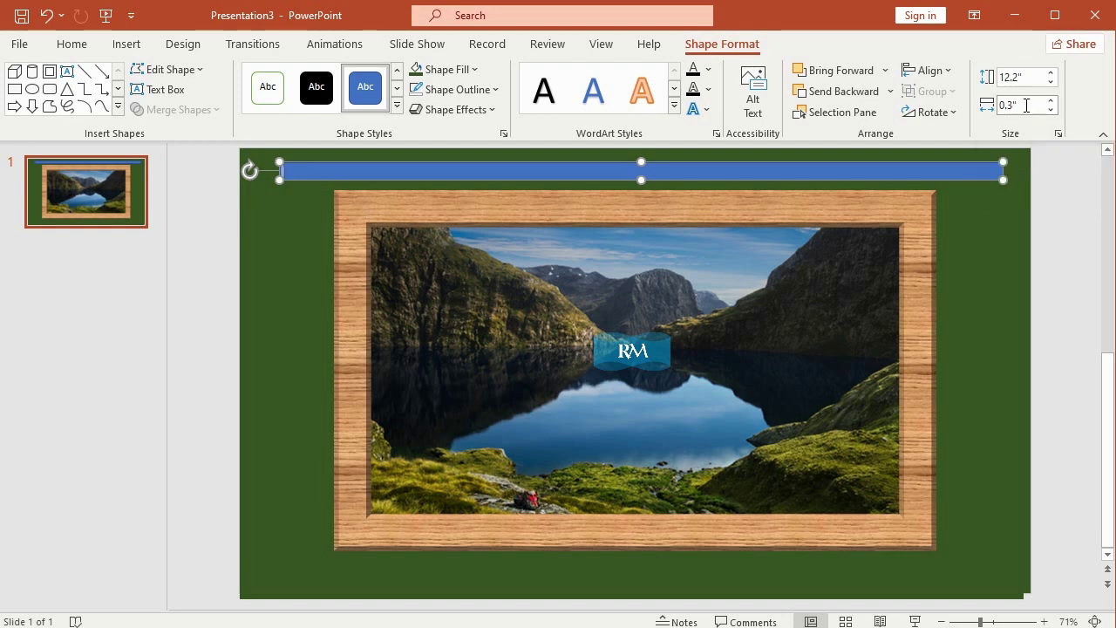
click(1016, 106)
drag(660, 169, 657, 166)
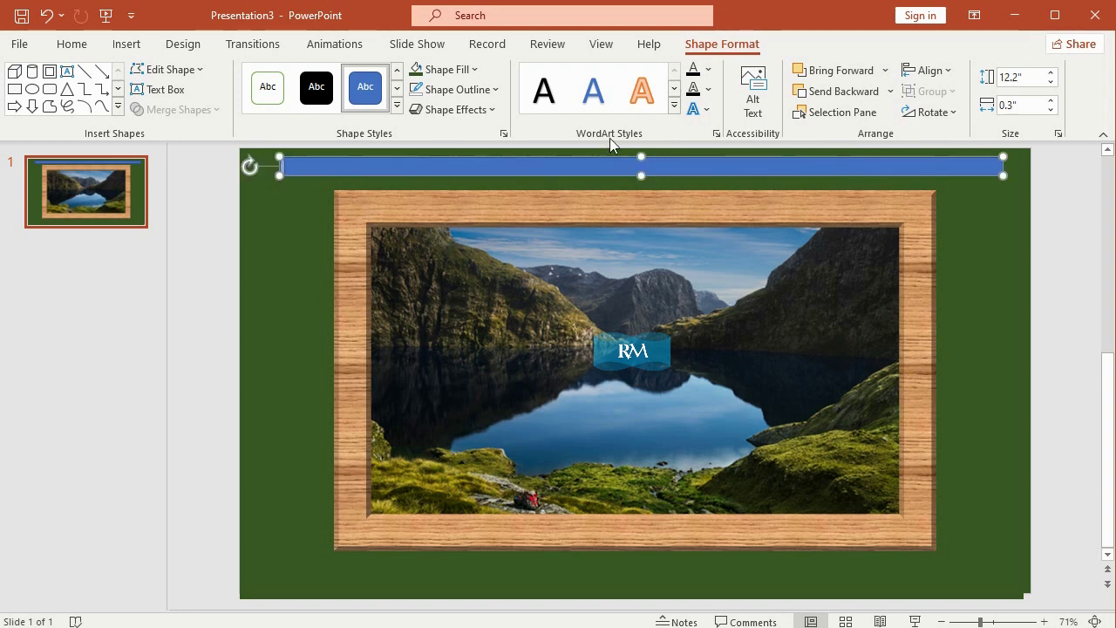
- Give the bar a gold fill and gold outline, then centre it horizontally
click(473, 70)
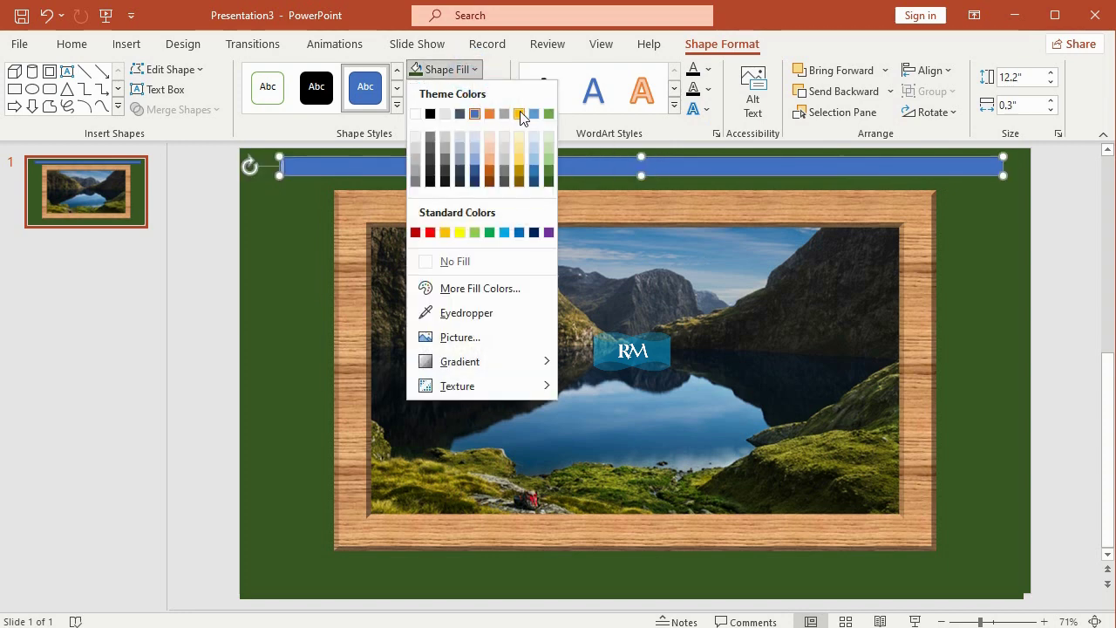
click(518, 113)
click(471, 91)
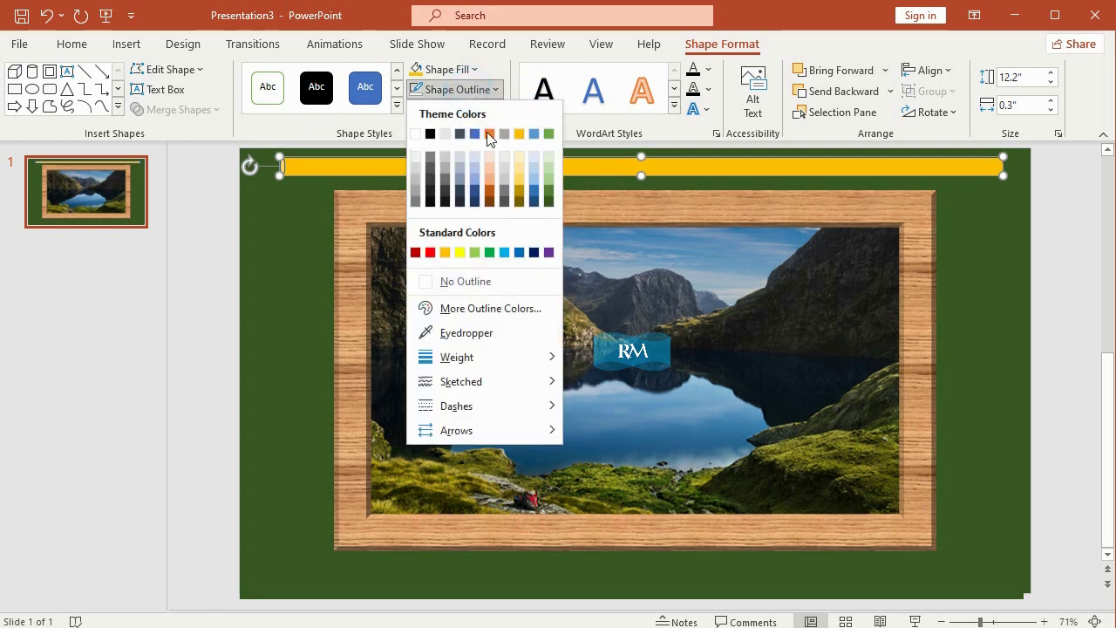
click(520, 198)
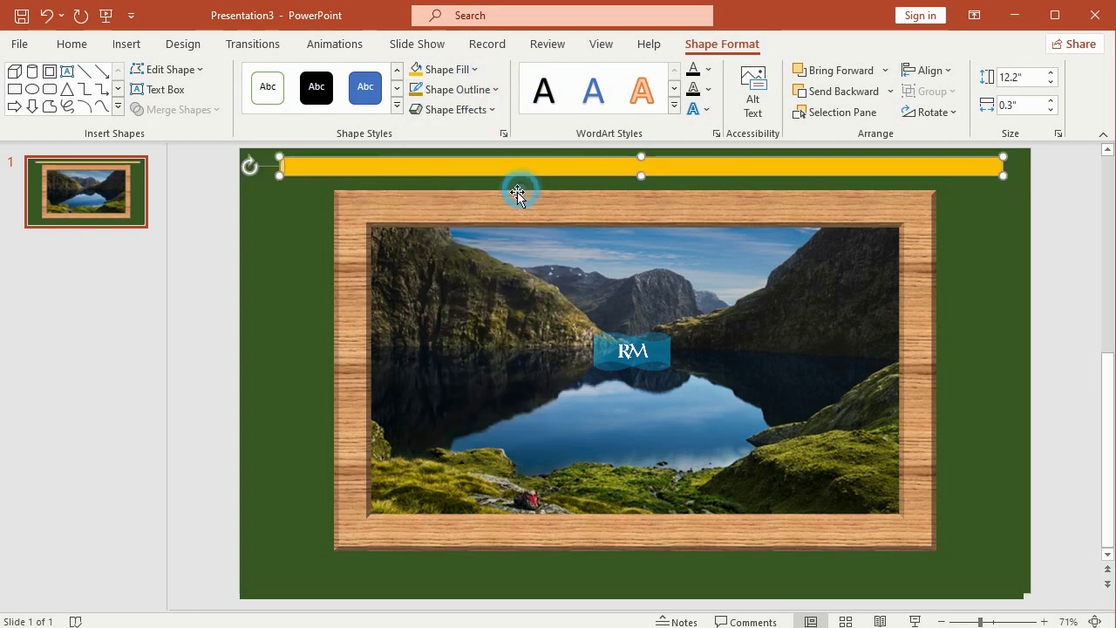
click(1066, 209)
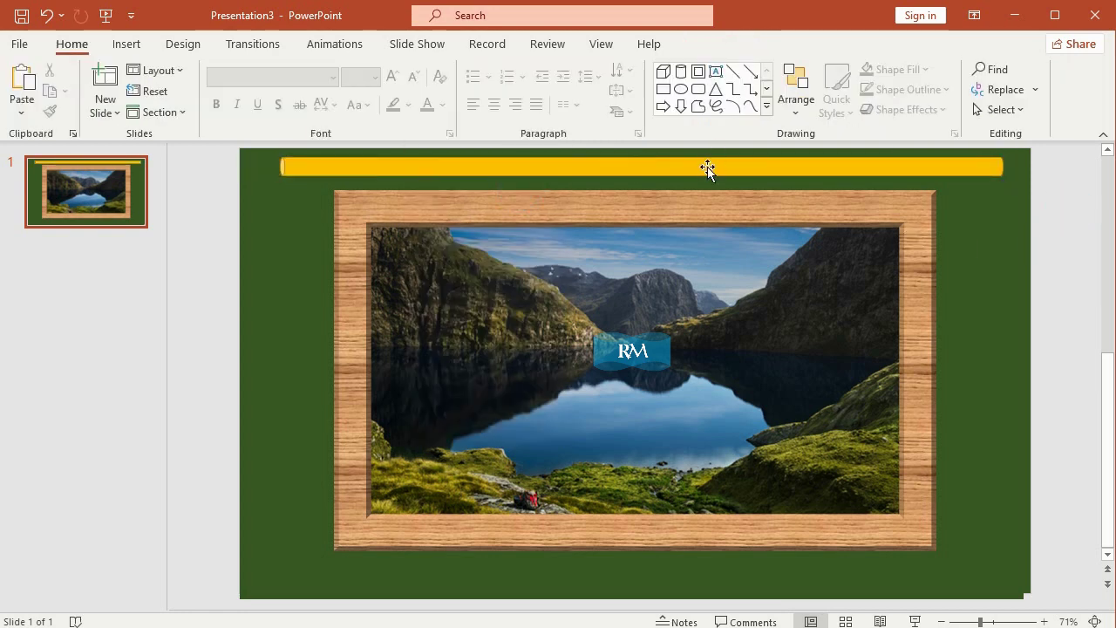
drag(707, 166, 695, 163)
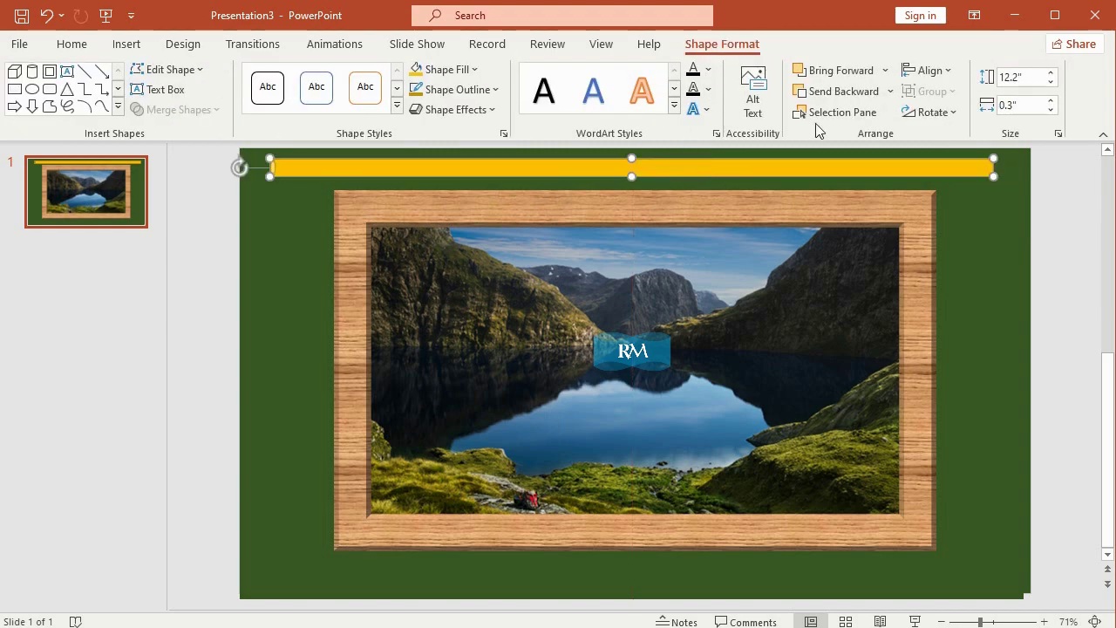
- Slim the gold rod to 0.25" thick and settle it above the frame
click(1051, 110)
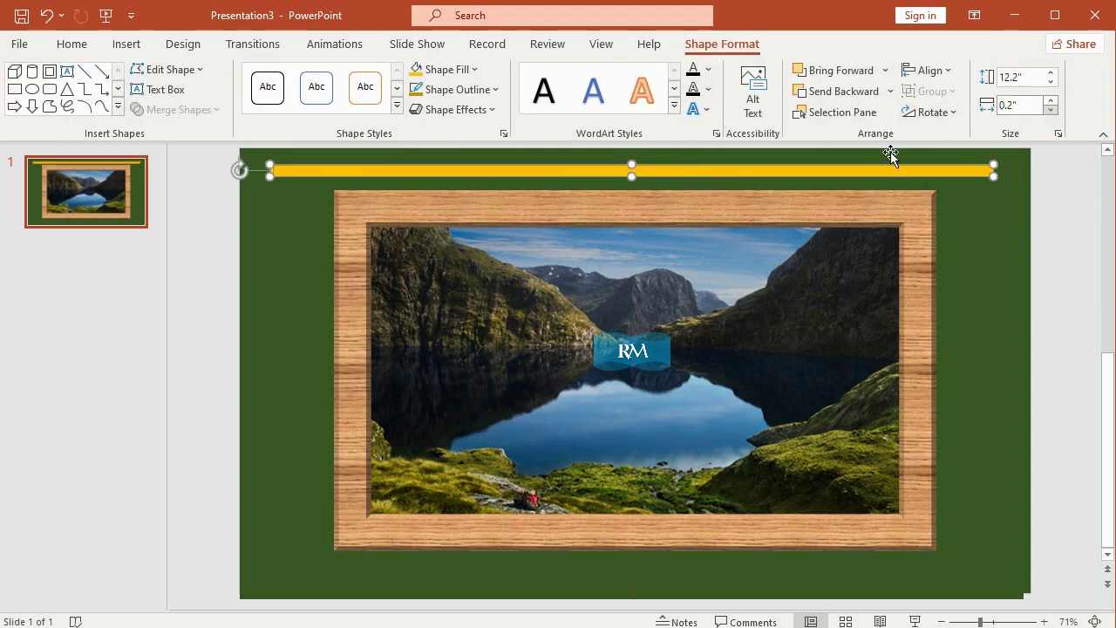
click(1055, 199)
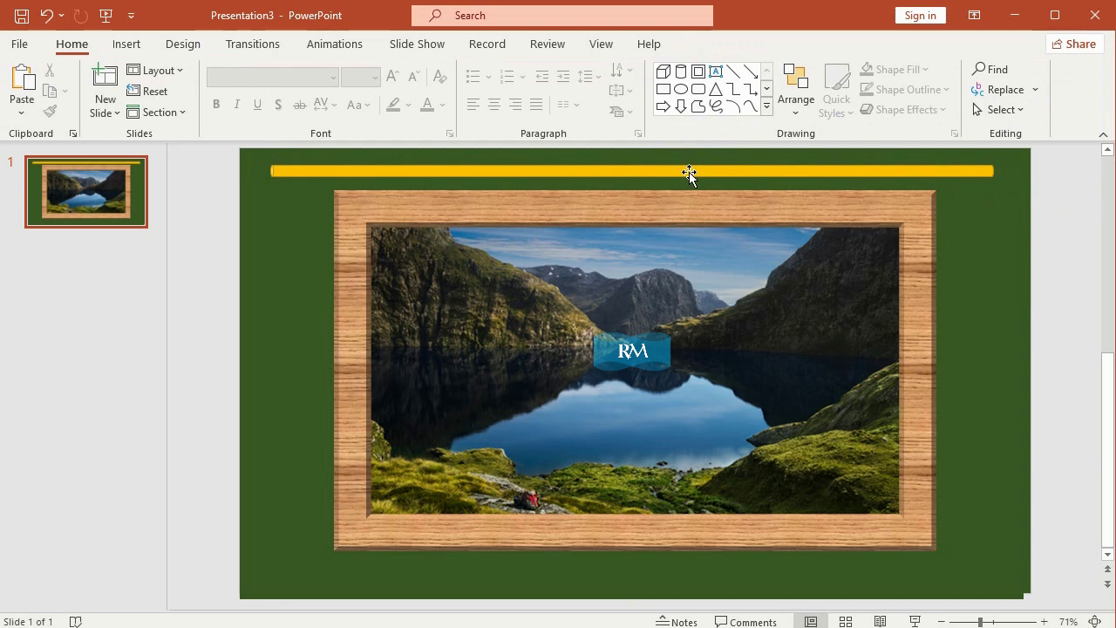
drag(689, 173, 681, 166)
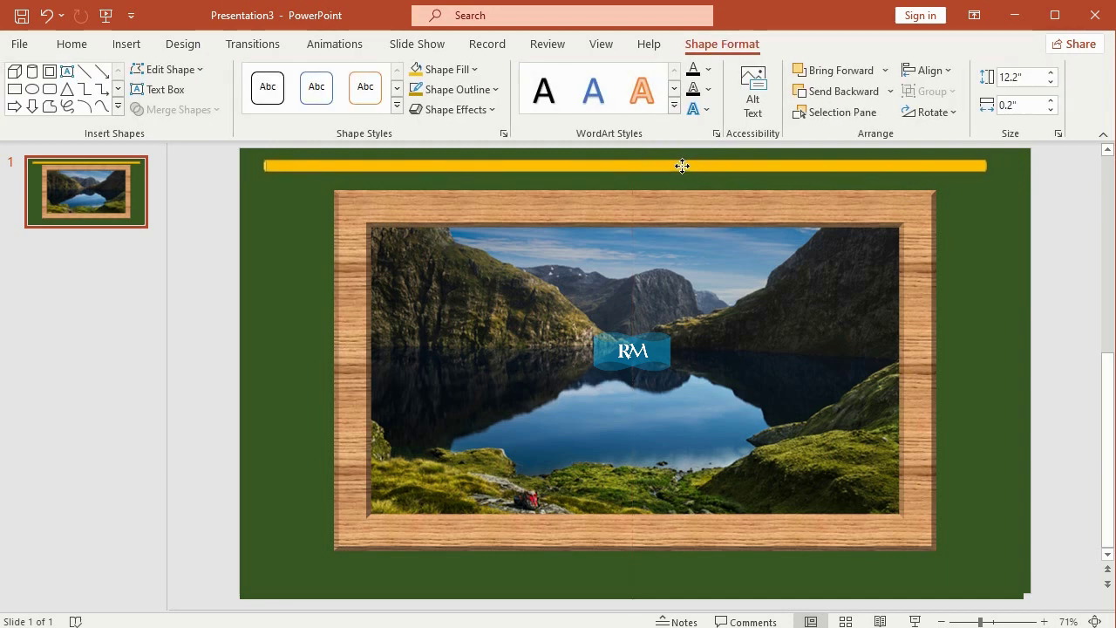
drag(682, 166, 682, 168)
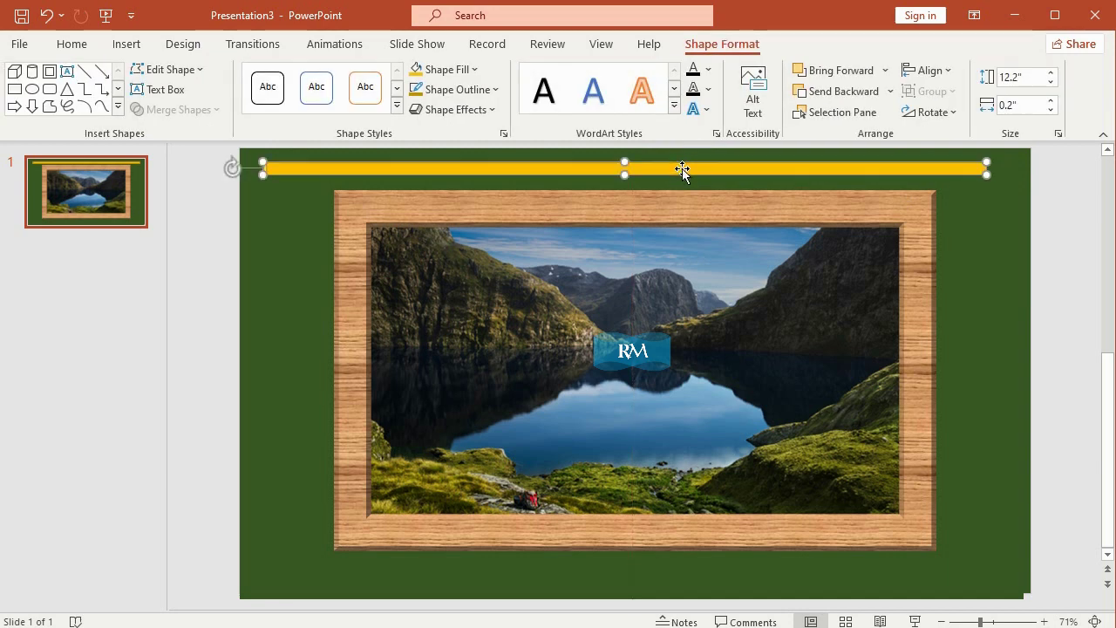
click(1022, 103)
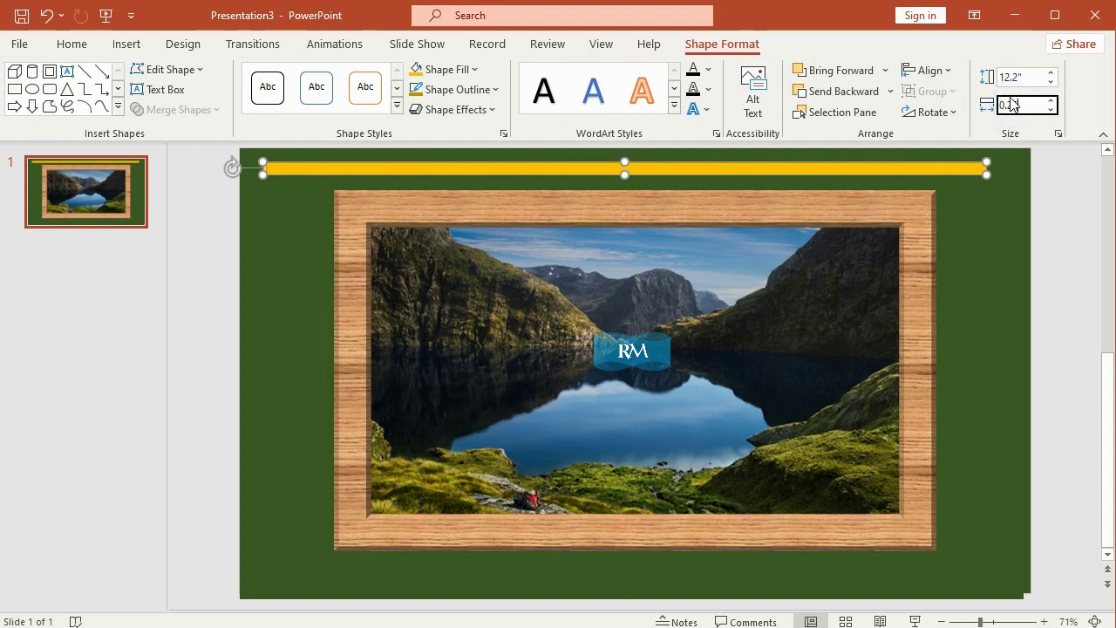
key(Return)
click(1037, 207)
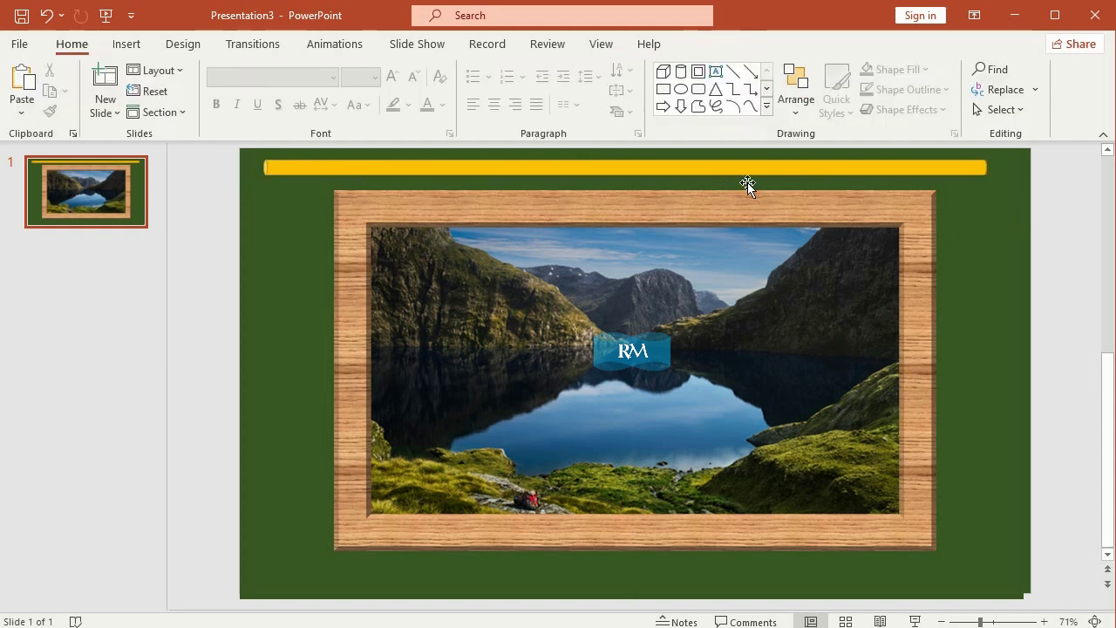
click(126, 44)
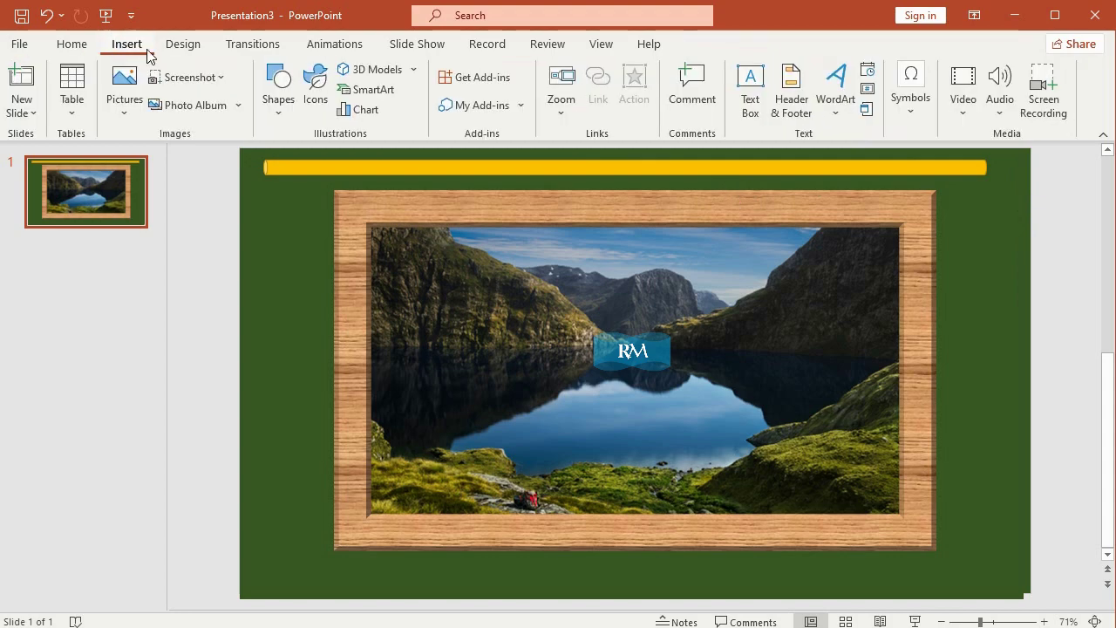
- Draw a 6.7" by 0.31" rectangle and hang it from the gold rod left of the frame
click(278, 111)
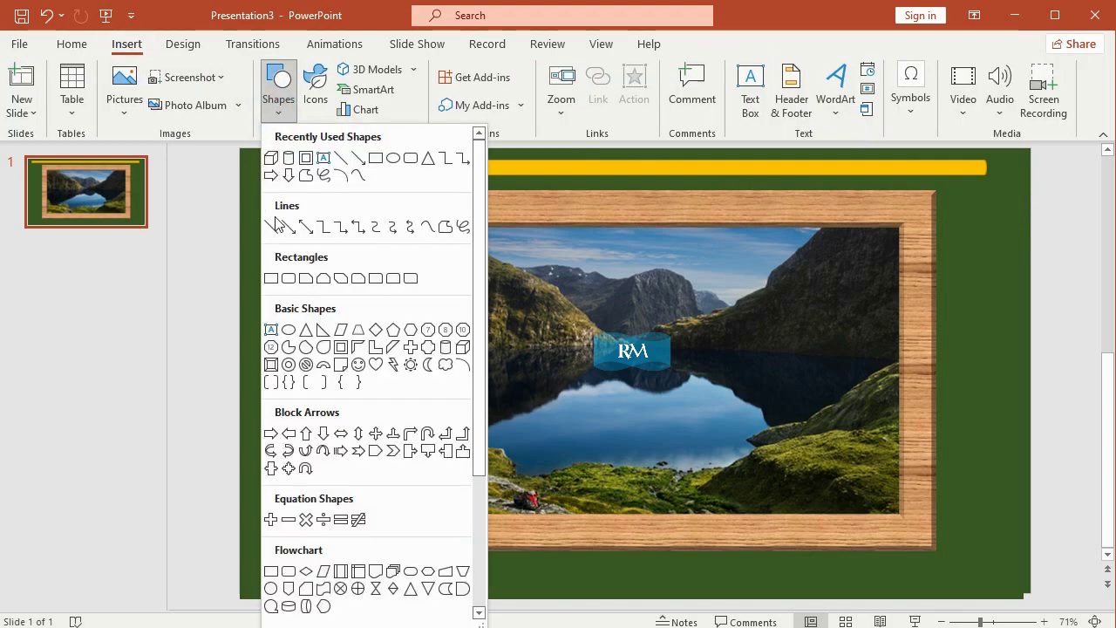
click(271, 279)
drag(355, 250, 396, 406)
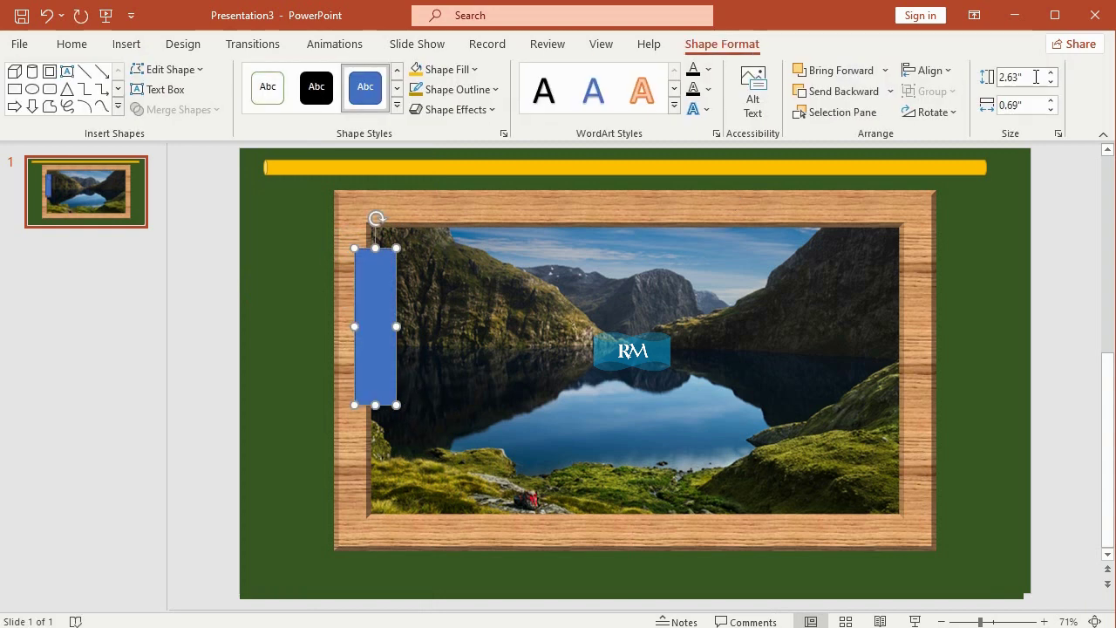
click(1027, 79)
click(1018, 105)
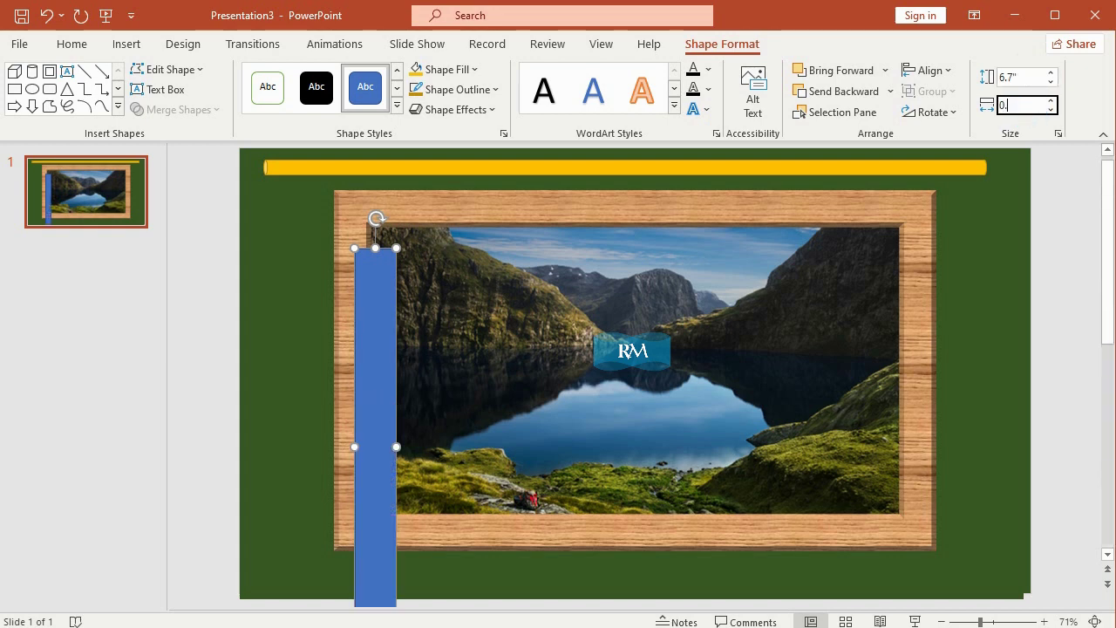
text(31)
key(Return)
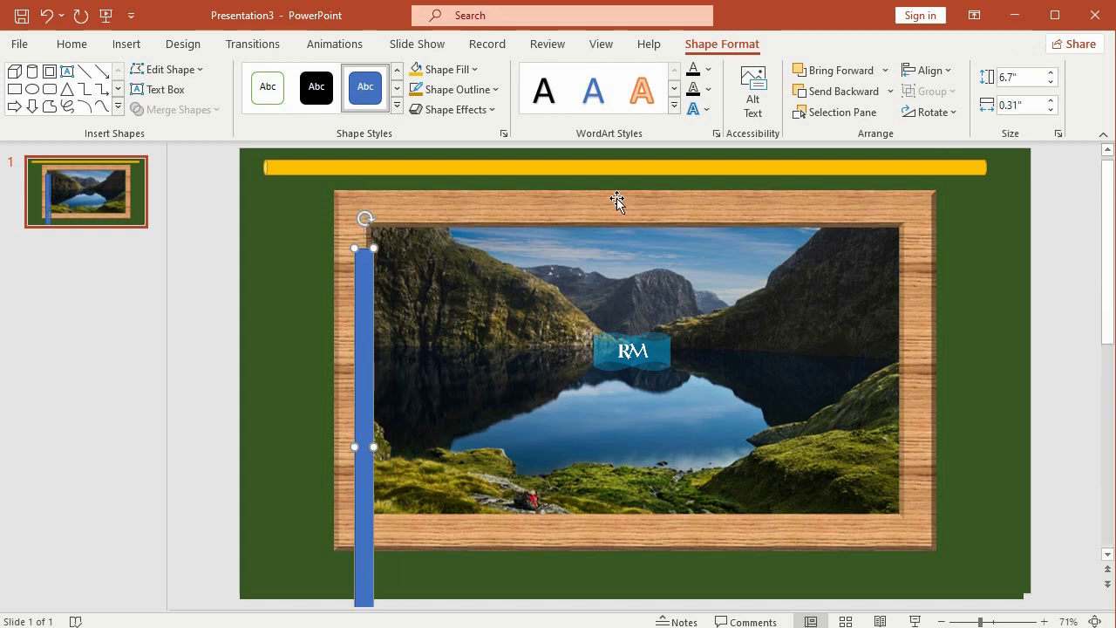
drag(360, 290, 302, 204)
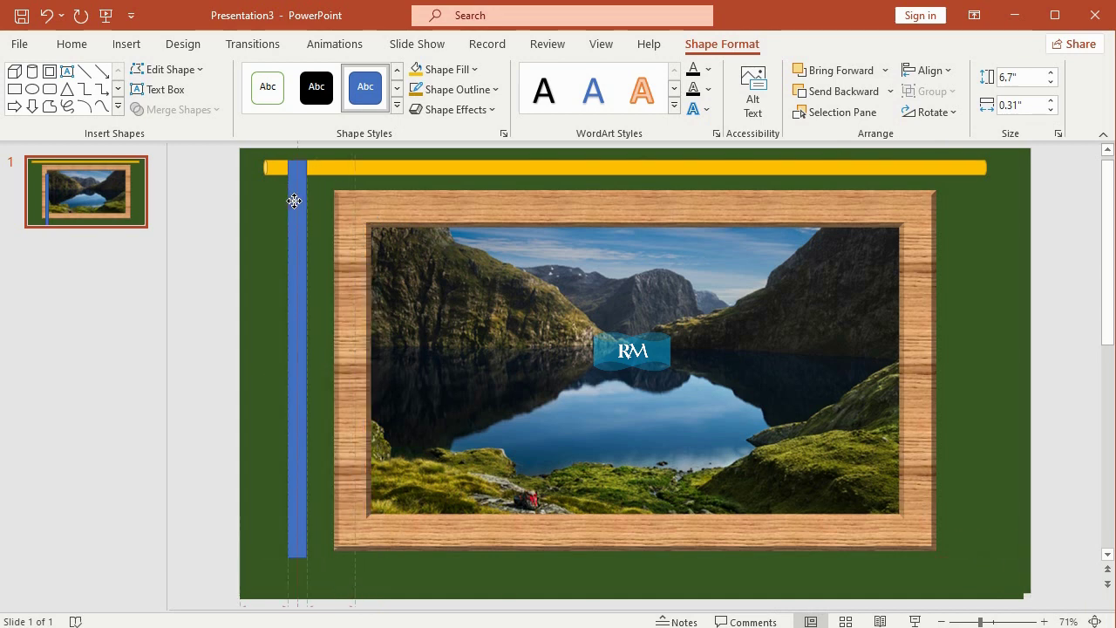
drag(302, 204, 293, 198)
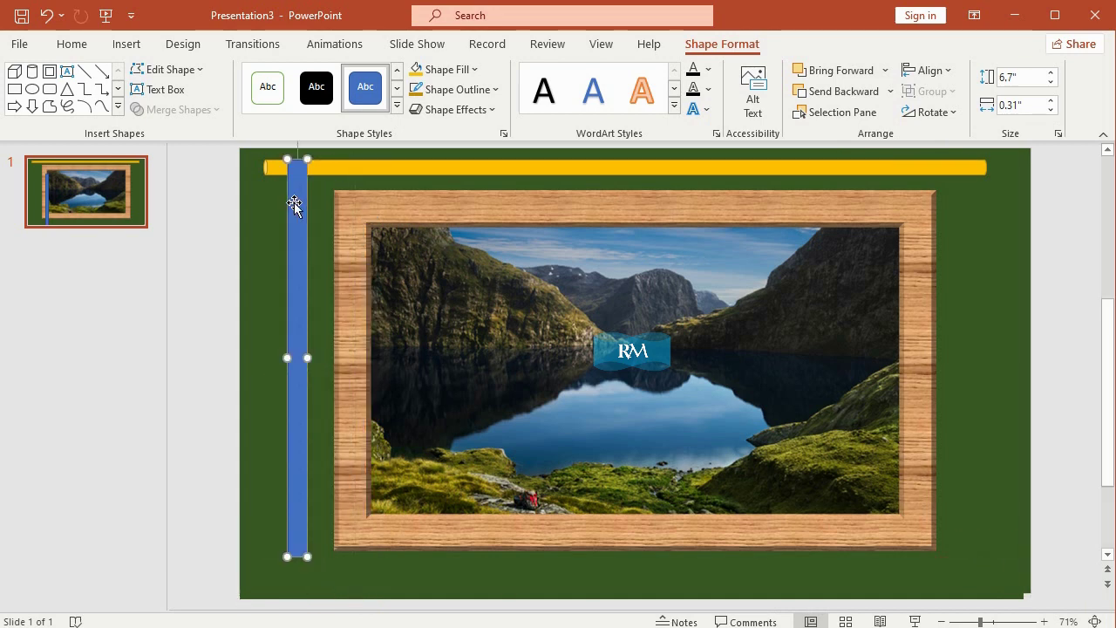
- Fill the strip with the Bouquet texture and remove its outline
click(453, 73)
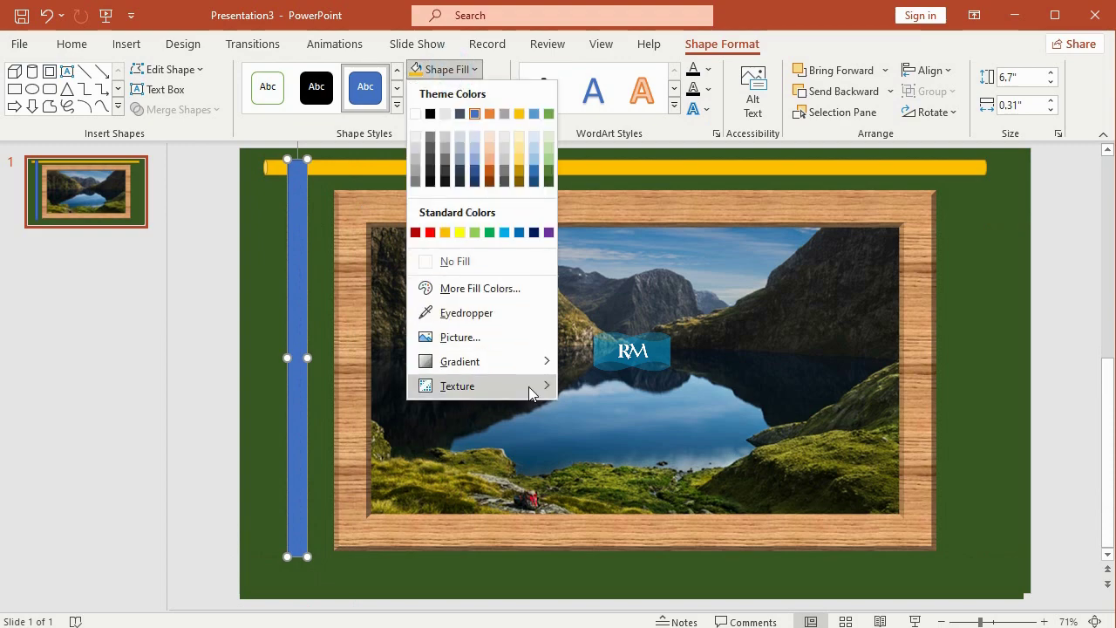
mouse_move(529, 386)
click(815, 469)
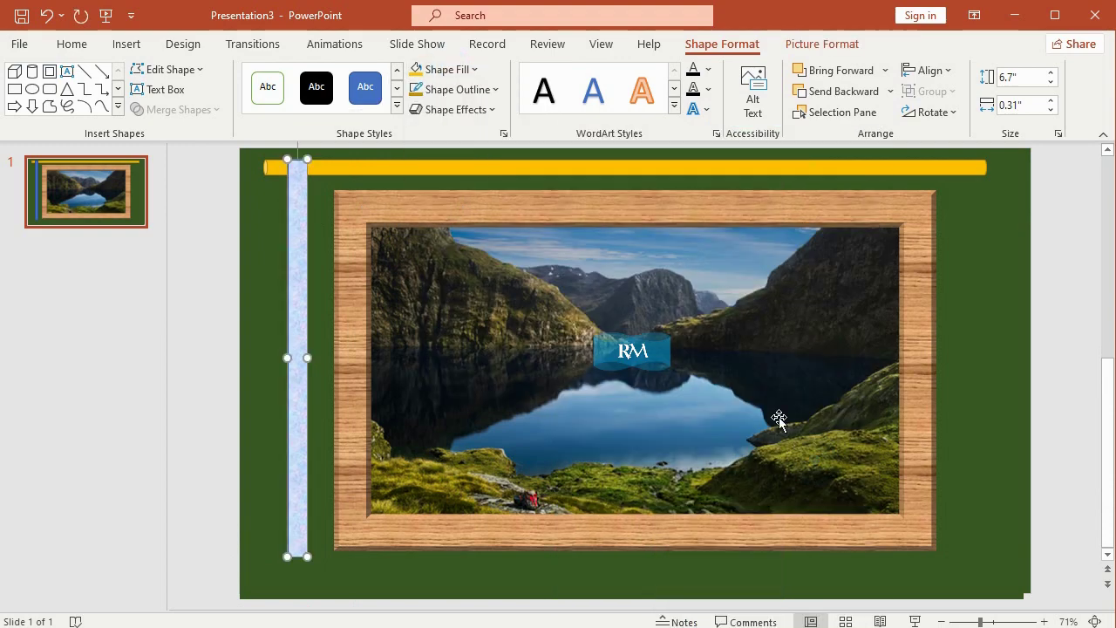
click(471, 89)
click(489, 281)
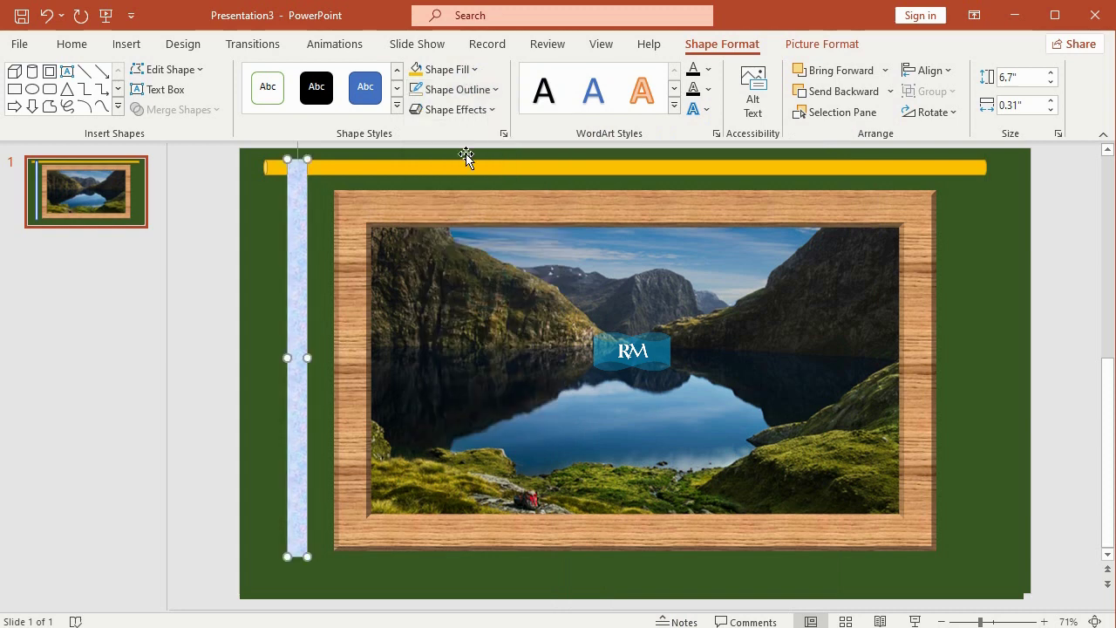
- Give the strip a 6 pt top bevel in the 3-D format settings
click(467, 111)
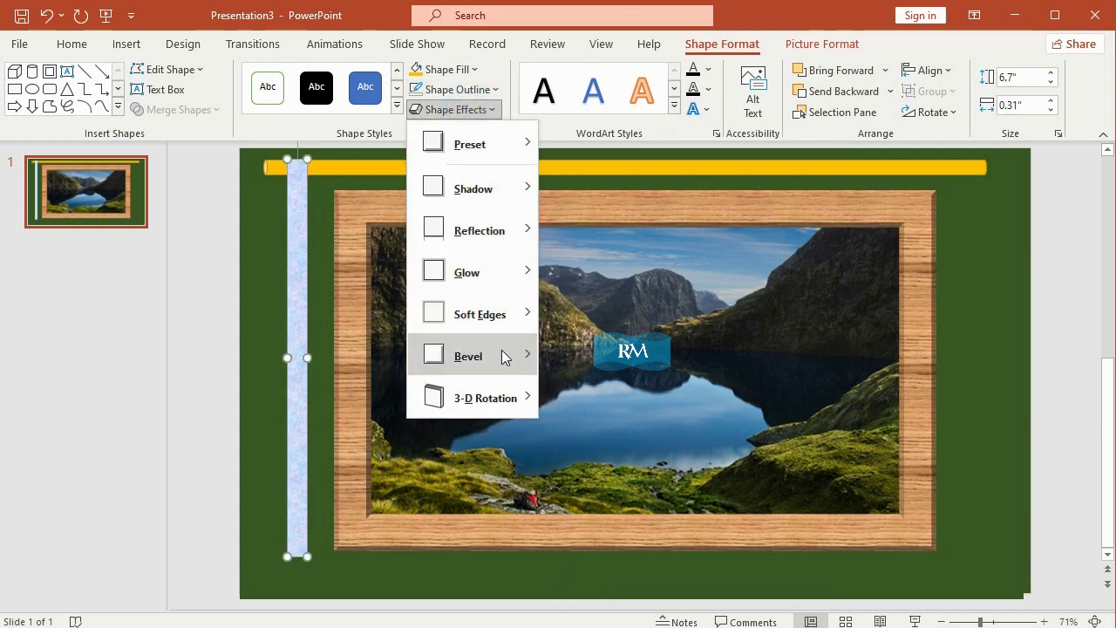
mouse_move(506, 355)
click(602, 609)
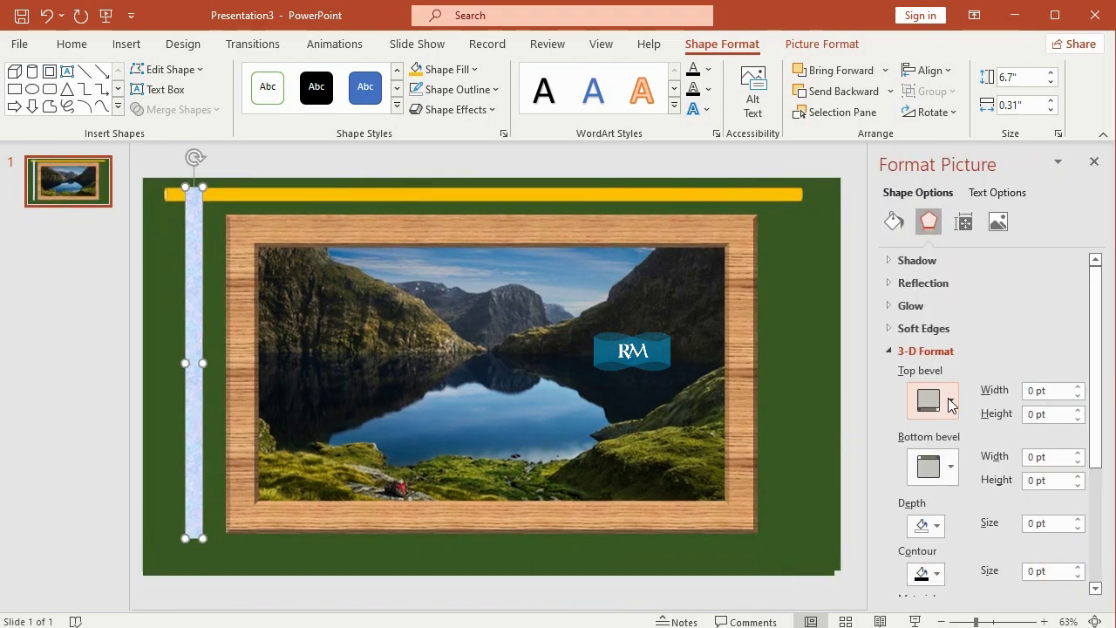
click(932, 401)
click(932, 253)
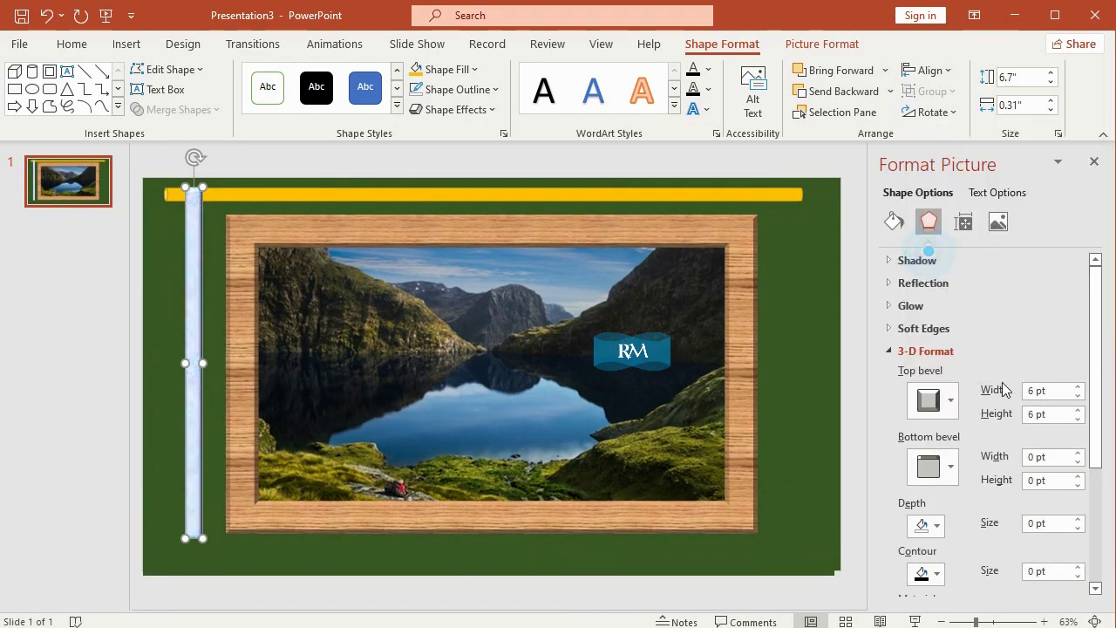
scroll(931, 545, down, 2)
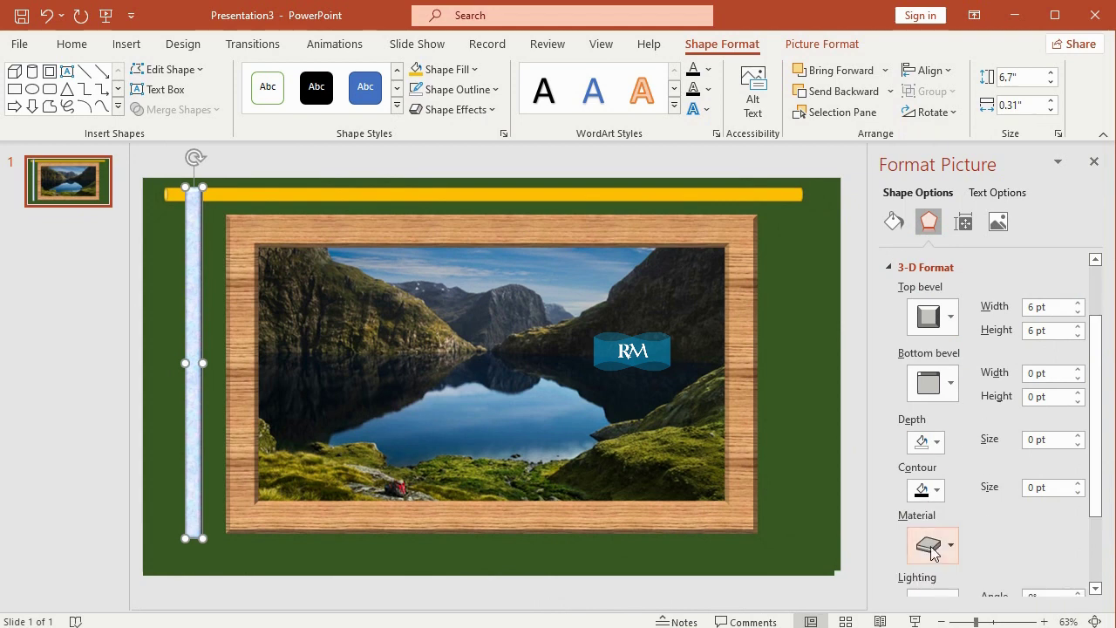
scroll(941, 556, down, 1)
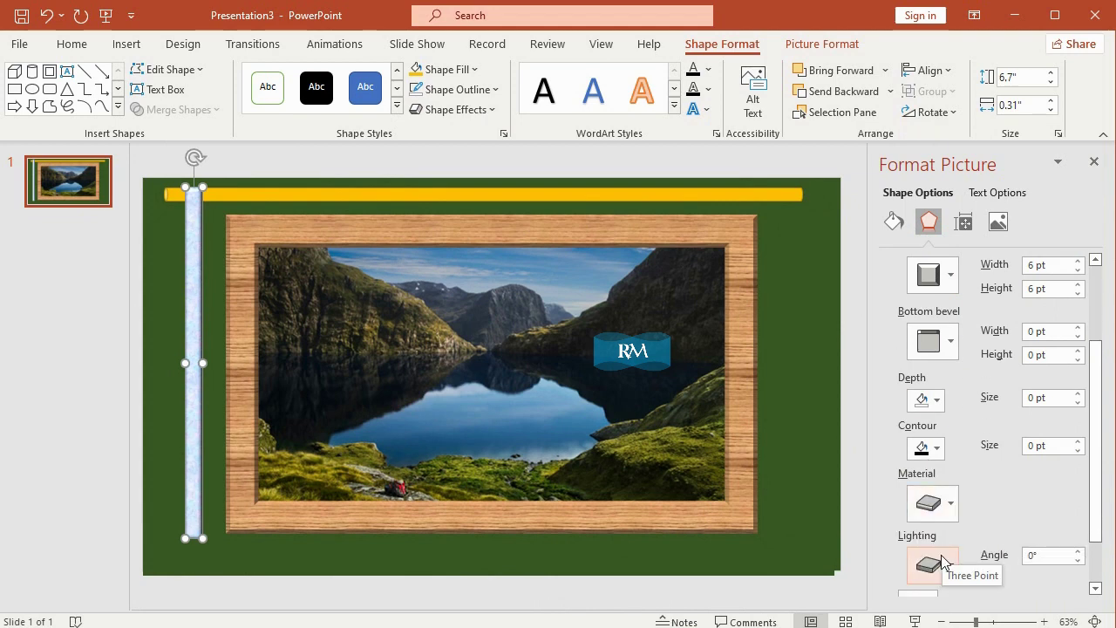
- Apply the first Special lighting preset to the strip, then deselect it
click(933, 563)
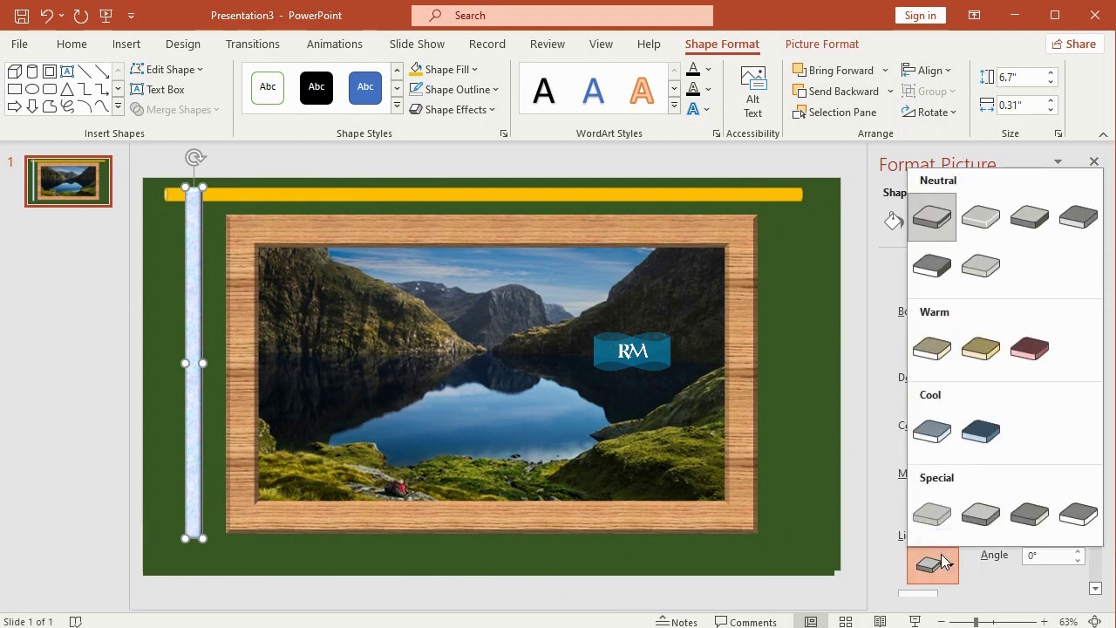
scroll(954, 556, down, 2)
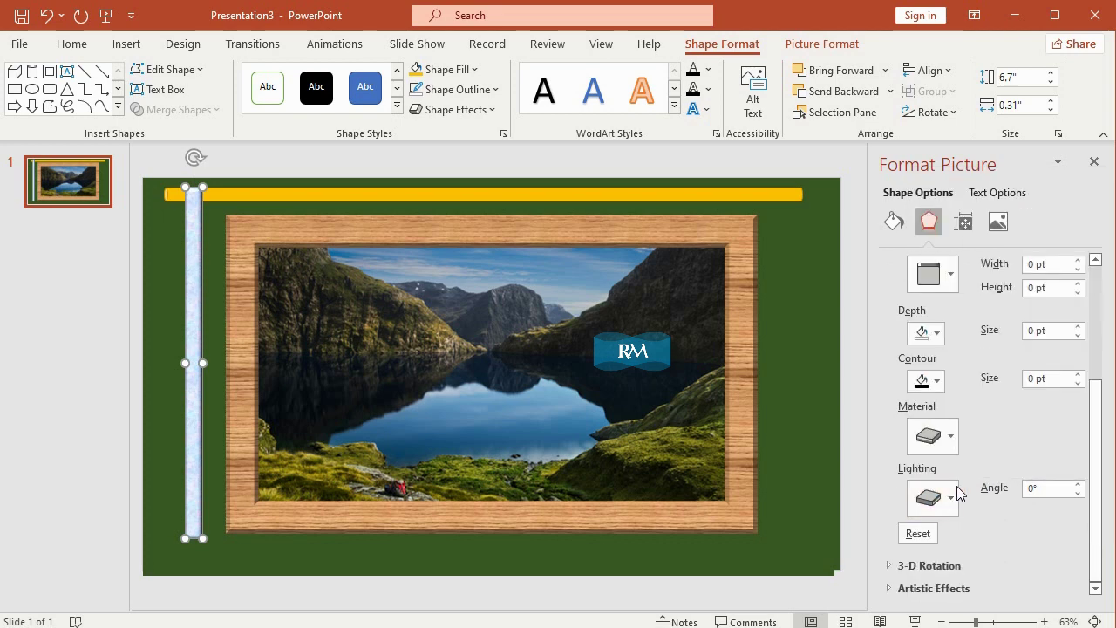
click(948, 497)
click(946, 448)
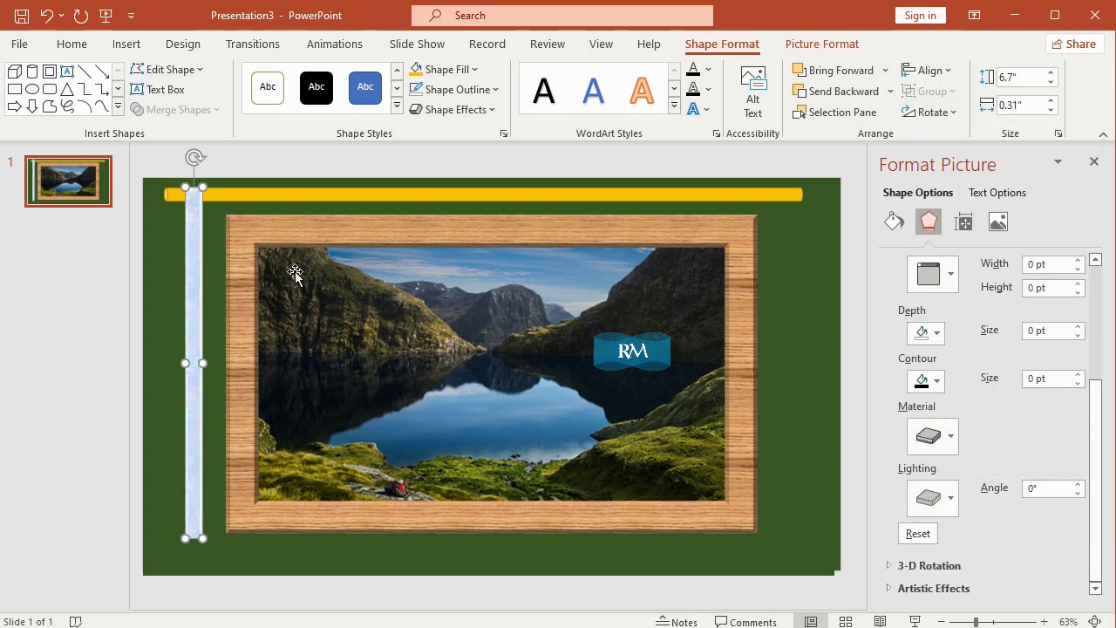
click(130, 252)
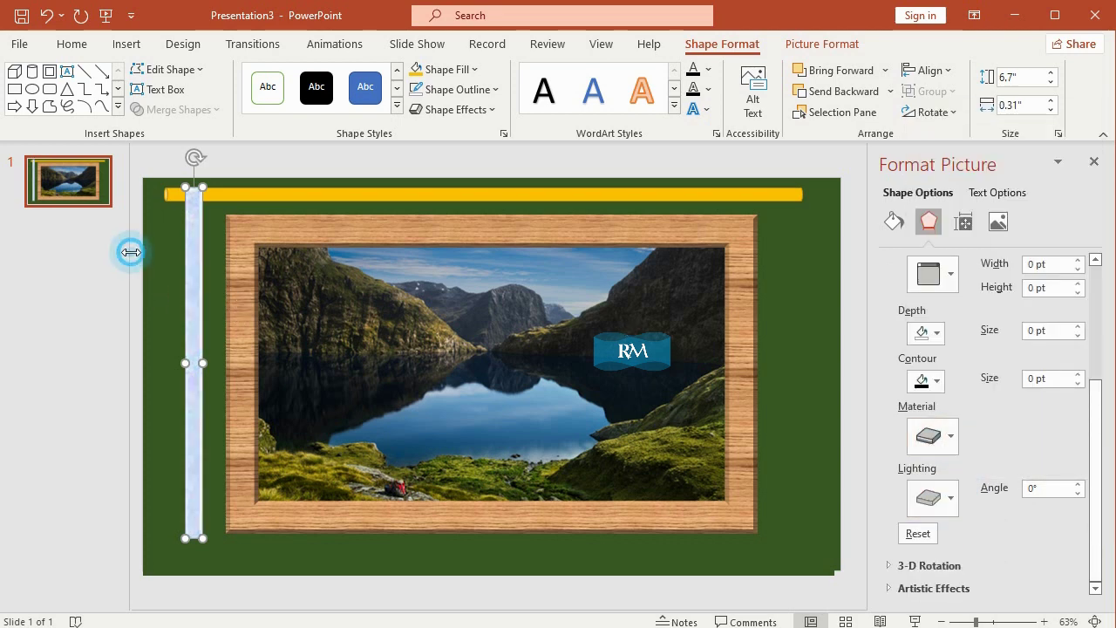
click(146, 159)
- Draw a second rectangle over the picture's left edge, sized 5.94" tall by 0.42" wide
click(126, 44)
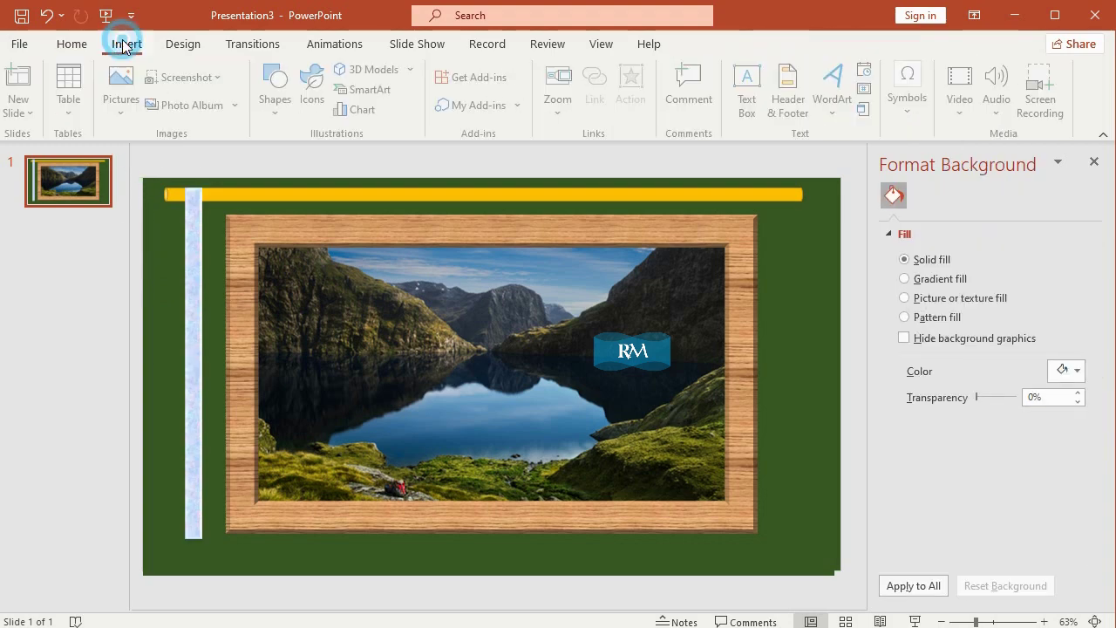
click(273, 113)
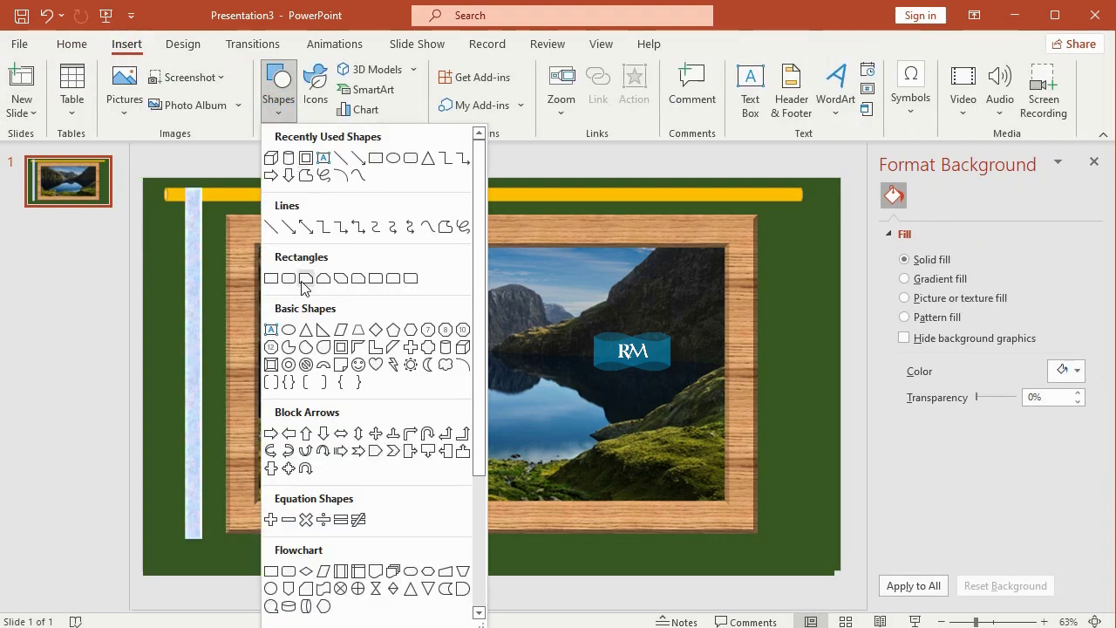
click(271, 278)
drag(257, 215, 310, 373)
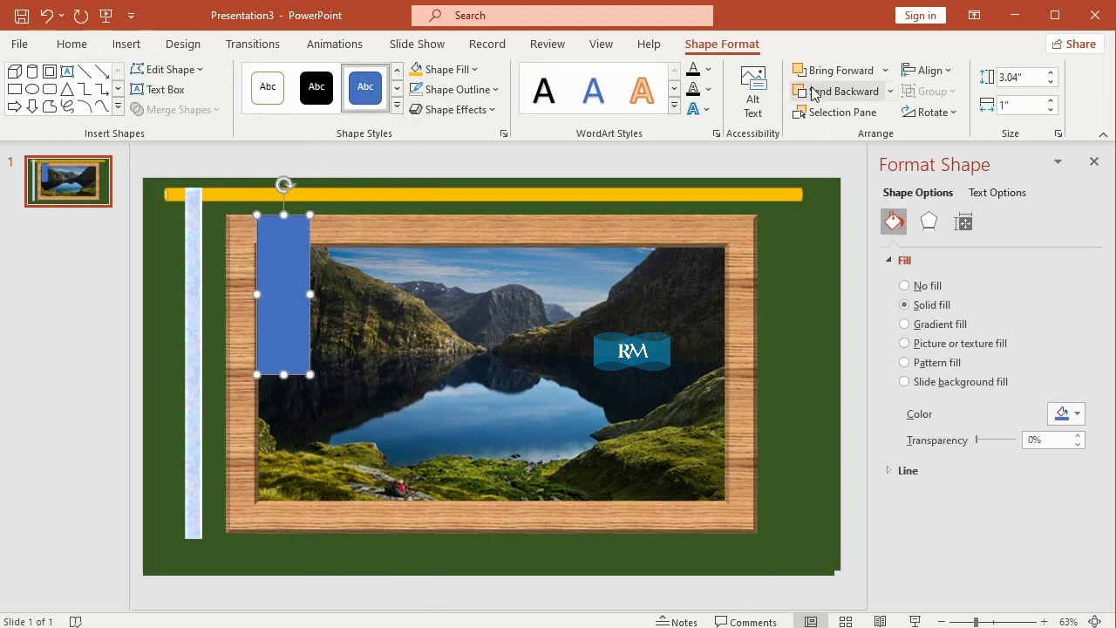
click(1023, 78)
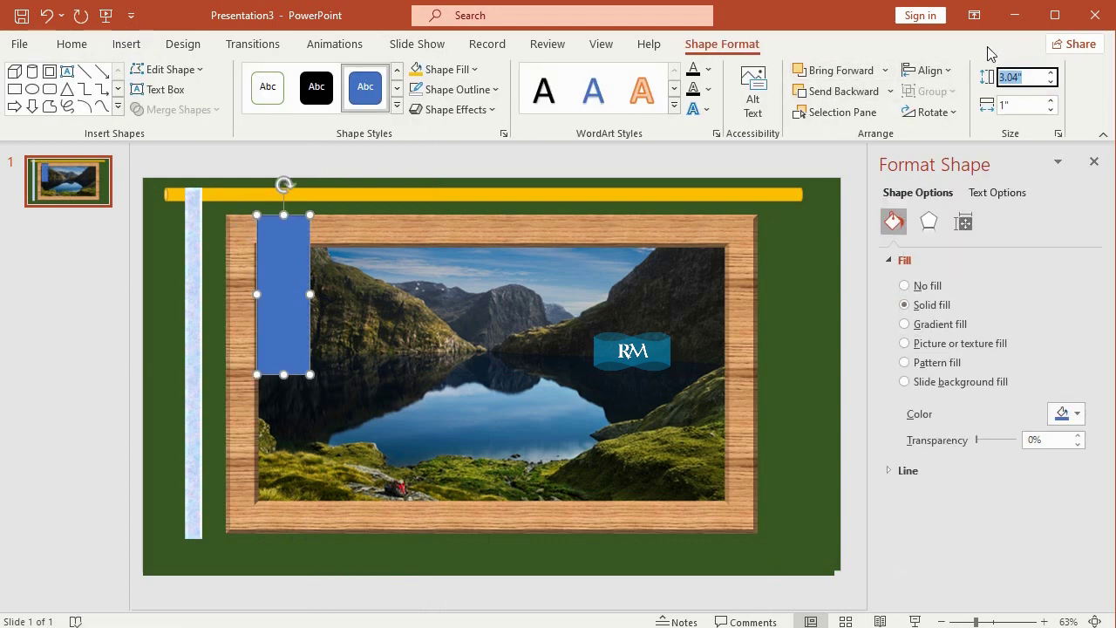
text(5.94)
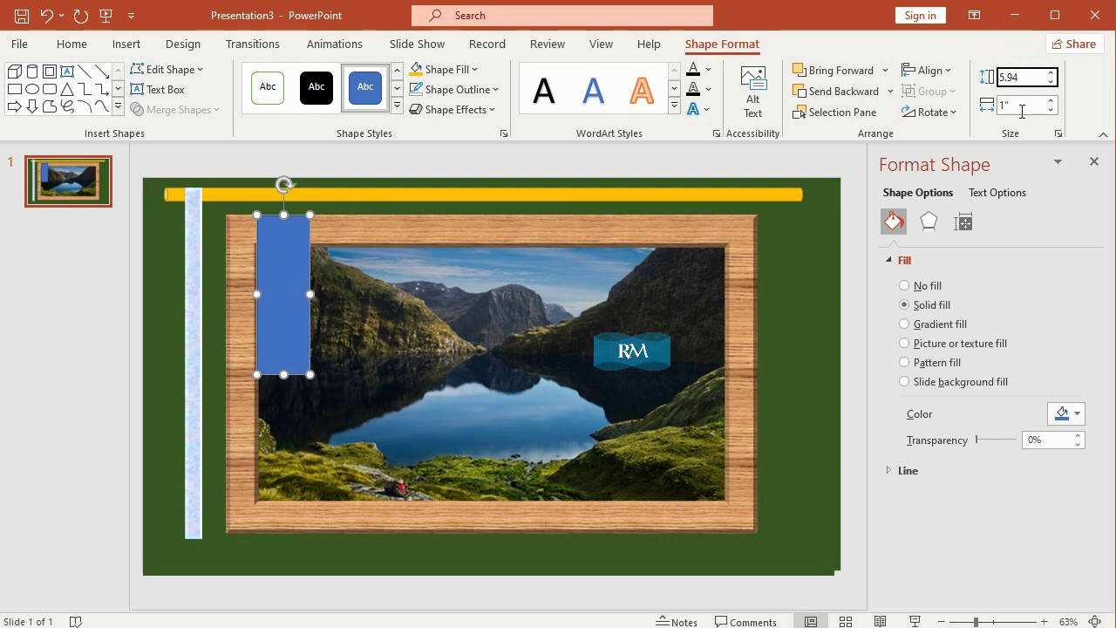
click(1022, 106)
text(0.42)
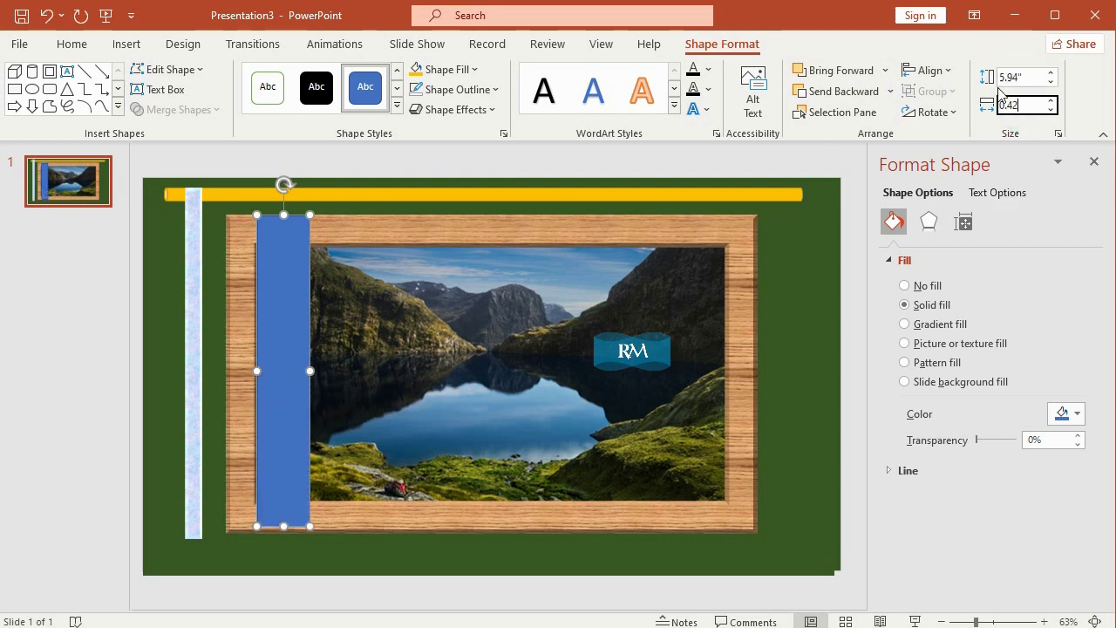
click(448, 70)
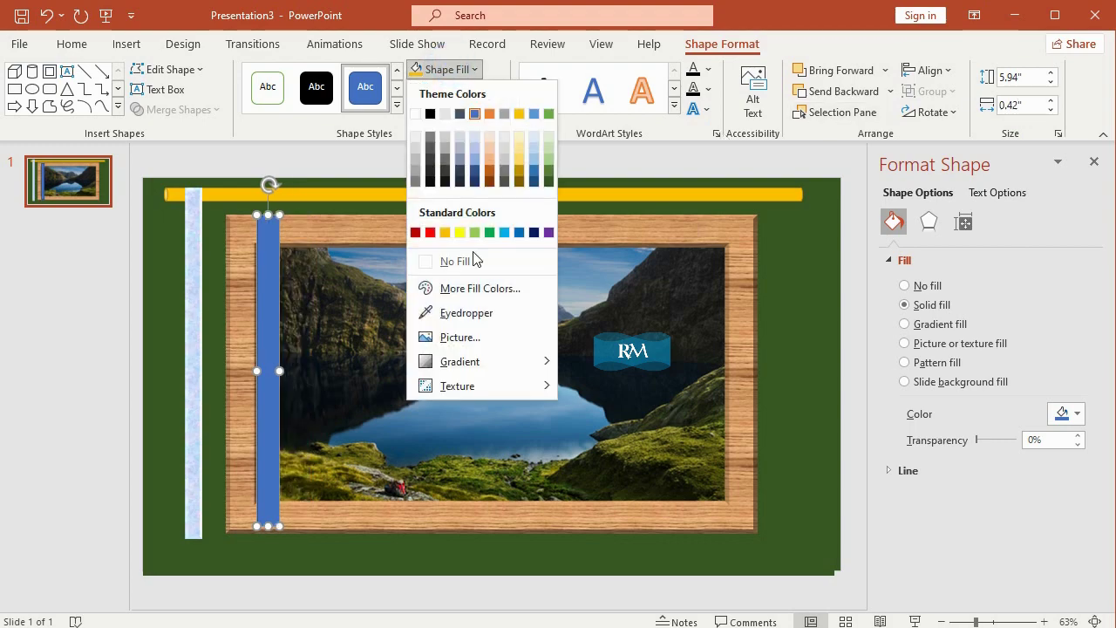
- Fill the new bar with the light-blue texture and remove its outline
mouse_move(524, 385)
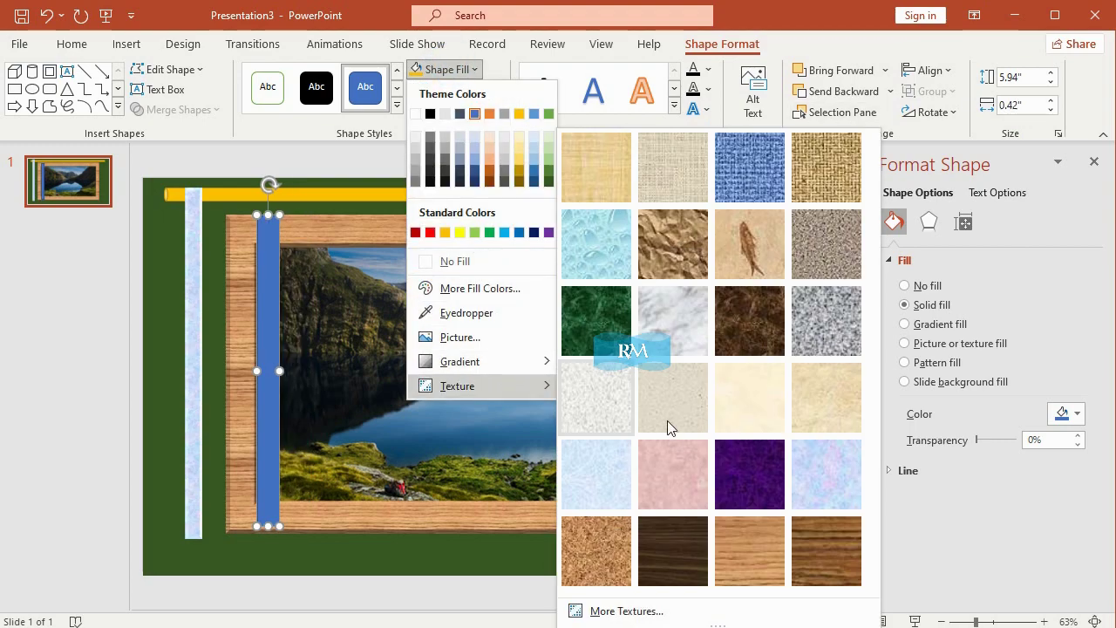
click(826, 462)
click(491, 90)
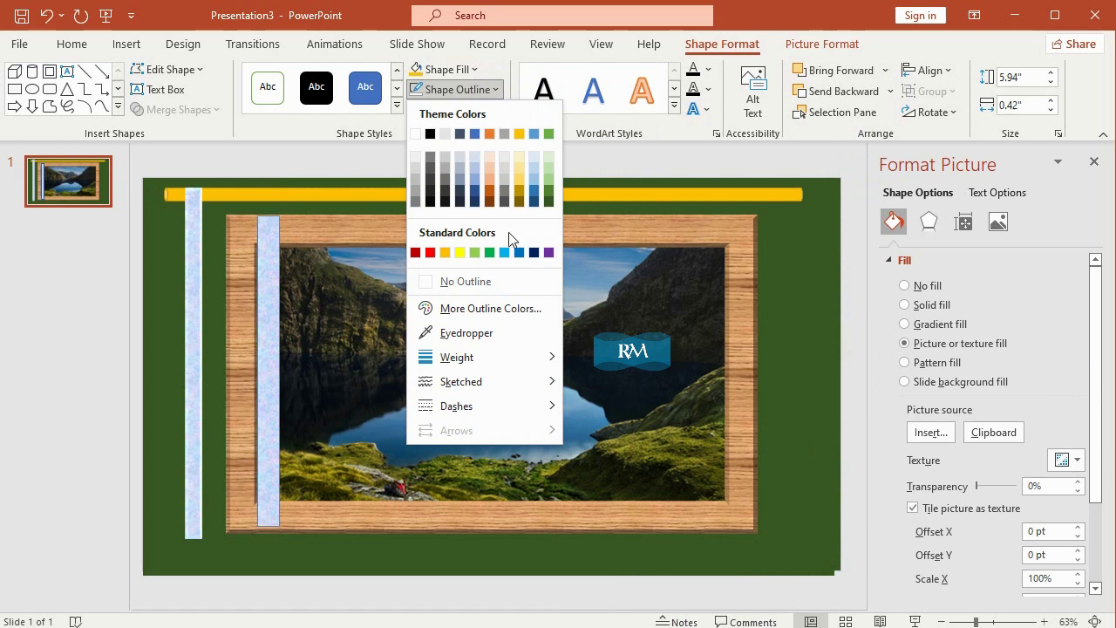
click(503, 281)
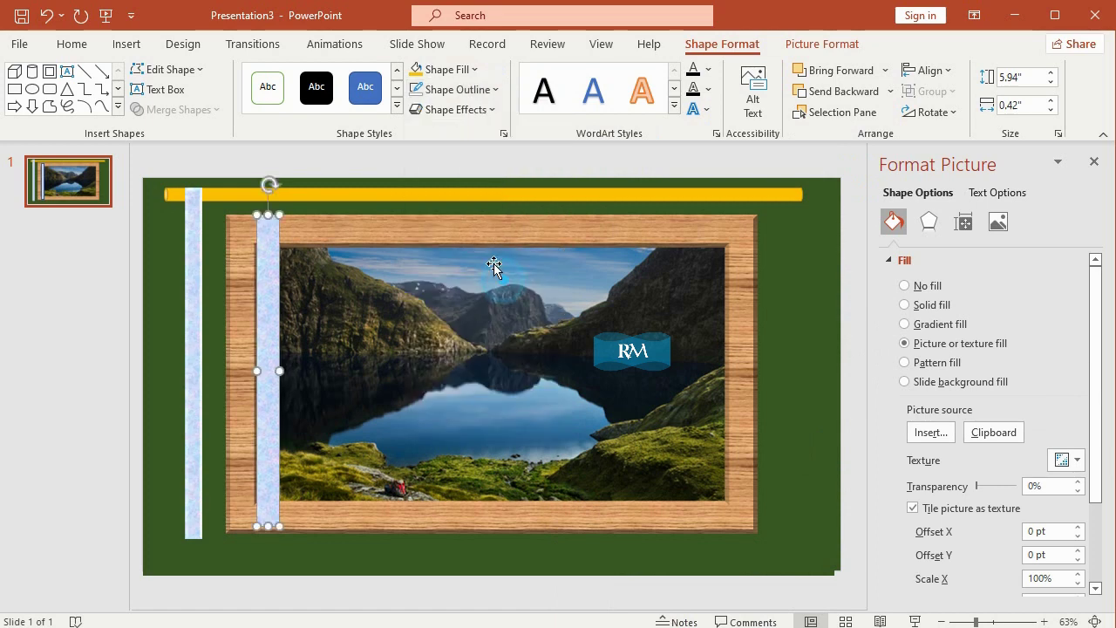
- Give the bar a top bevel 17 pt wide and 1 pt high
click(469, 110)
mouse_move(515, 357)
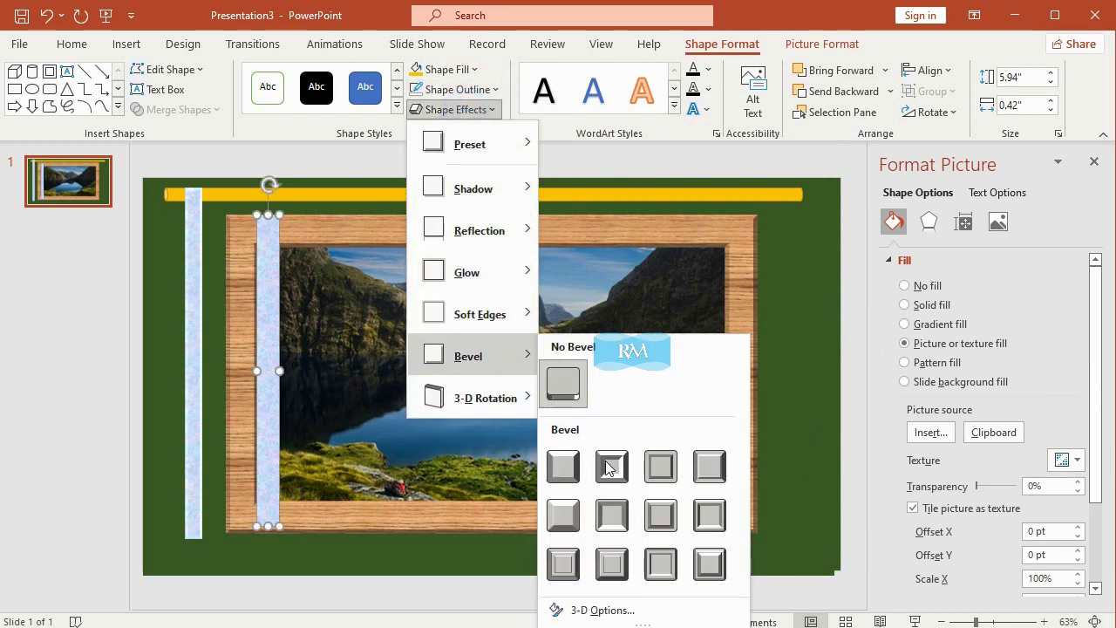
click(634, 608)
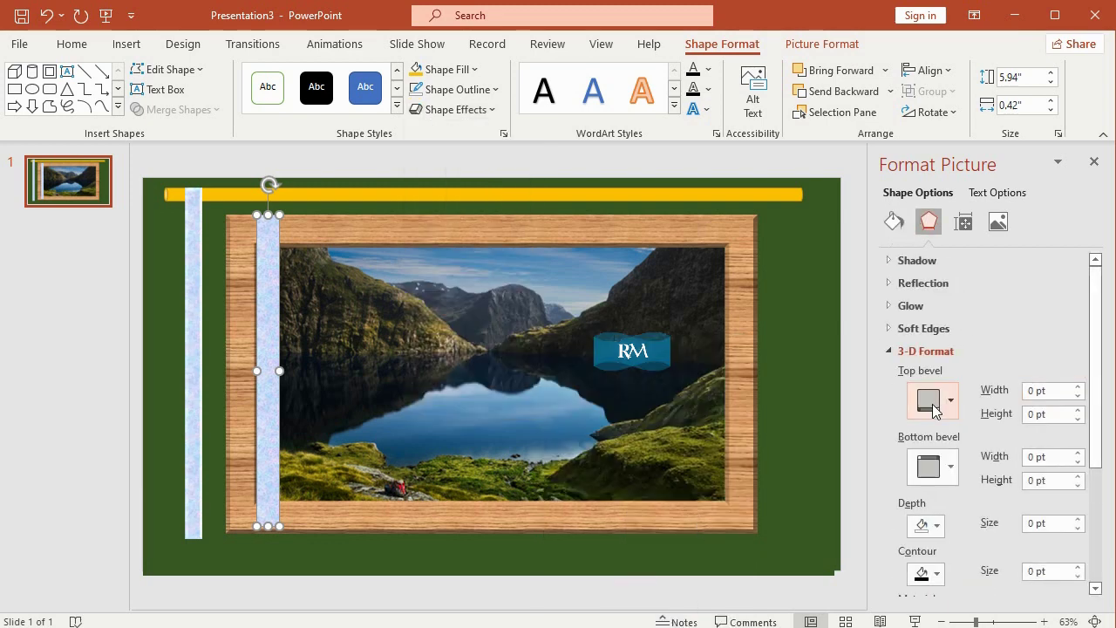
click(935, 407)
click(981, 301)
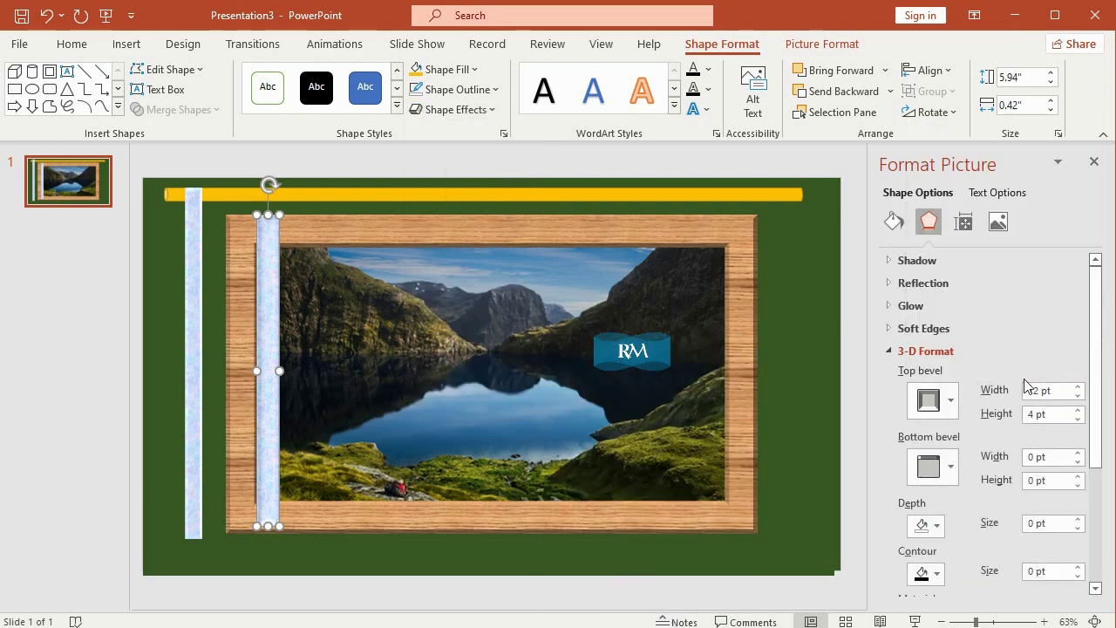
click(1078, 388)
click(1079, 388)
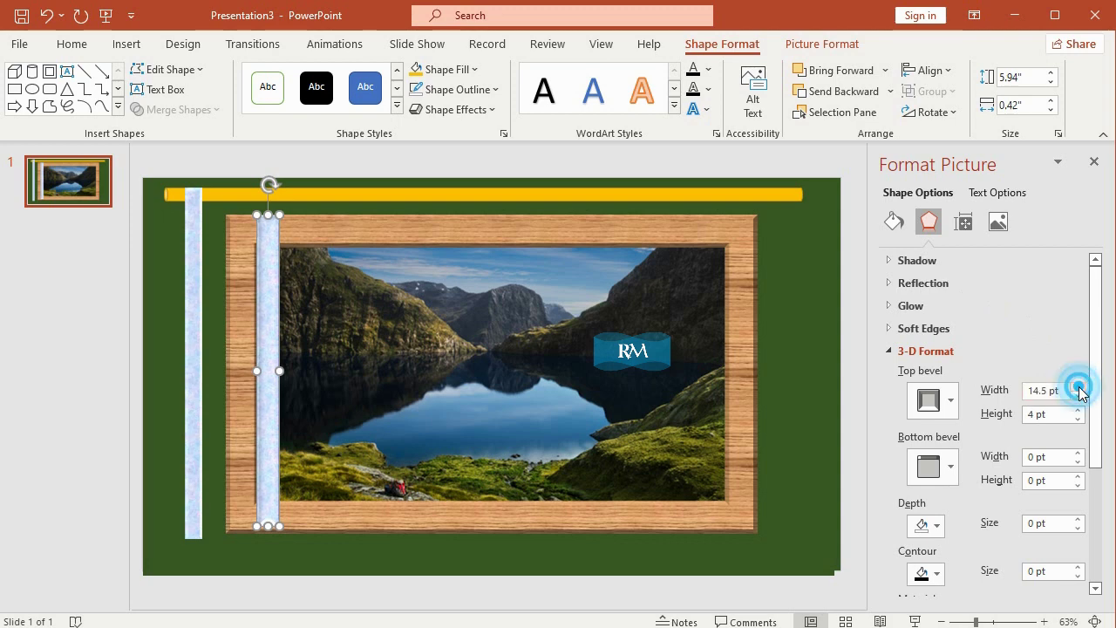
click(1079, 388)
click(1079, 388)
click(1079, 386)
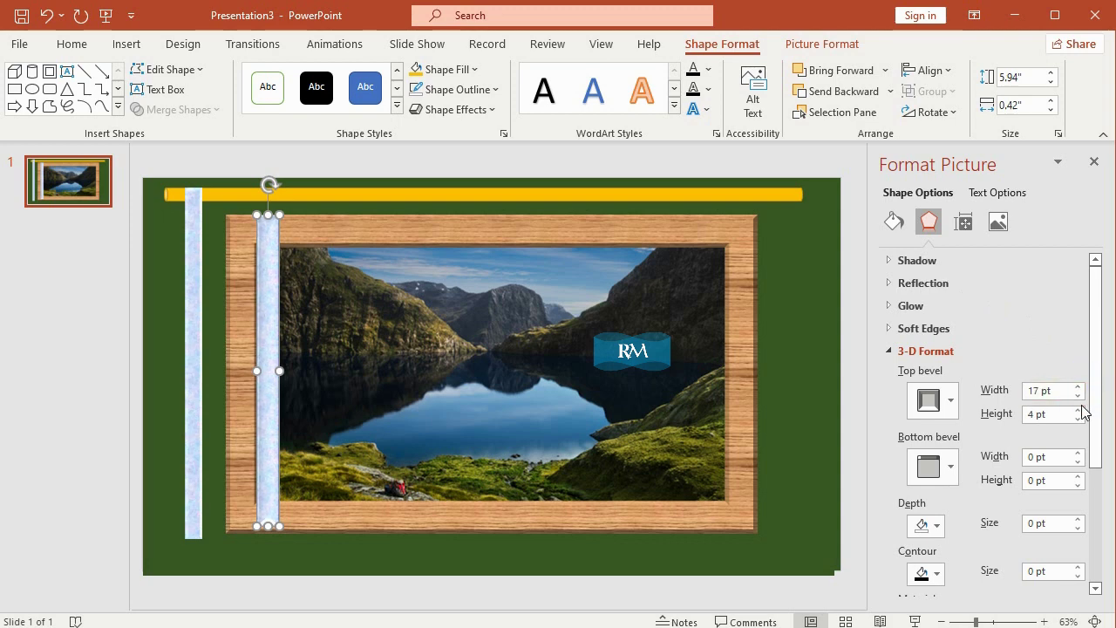
click(1079, 419)
click(1079, 418)
click(1079, 418)
click(1080, 419)
click(1080, 418)
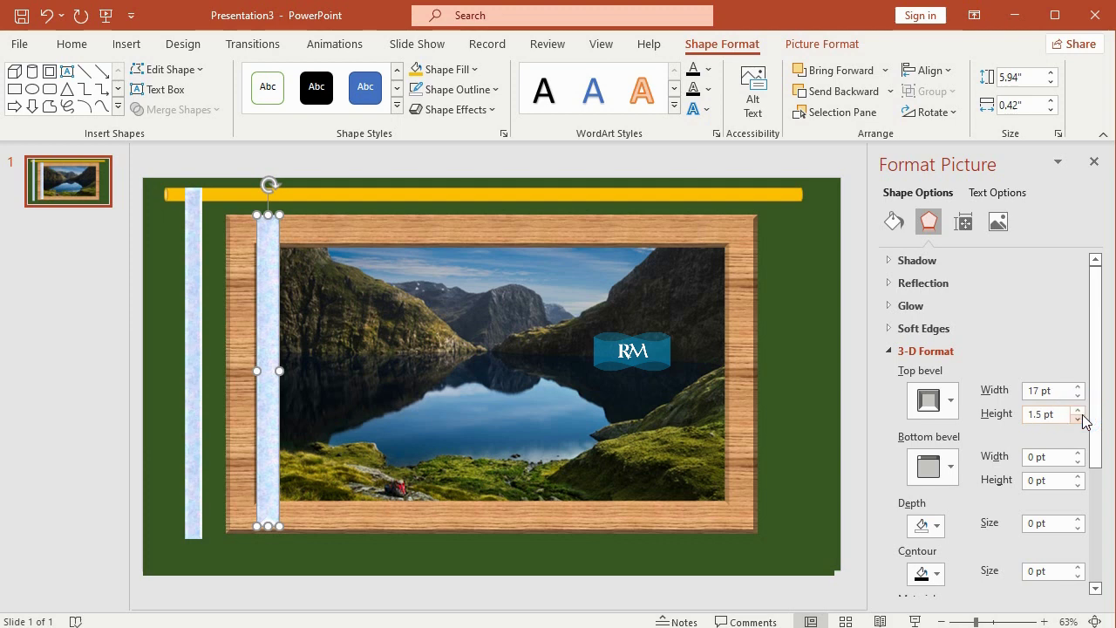
click(1080, 419)
- Light the bar with the Neutral lighting preset
scroll(977, 499, down, 3)
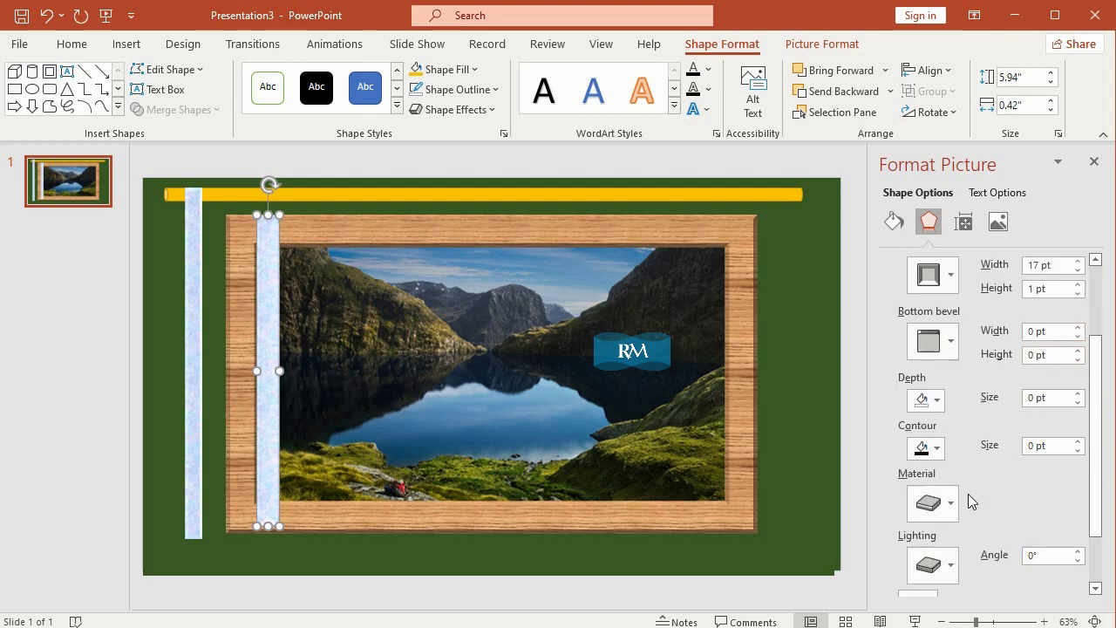
click(929, 565)
click(992, 232)
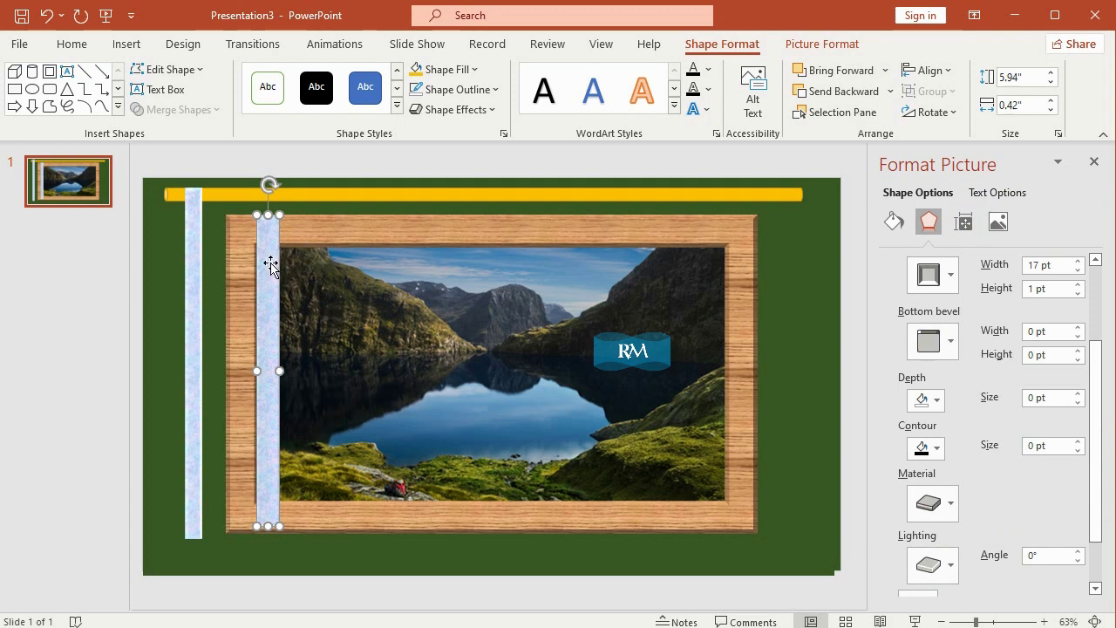
- Place the new bar beside the first strip and align both strips top, then bottom
drag(270, 266, 219, 276)
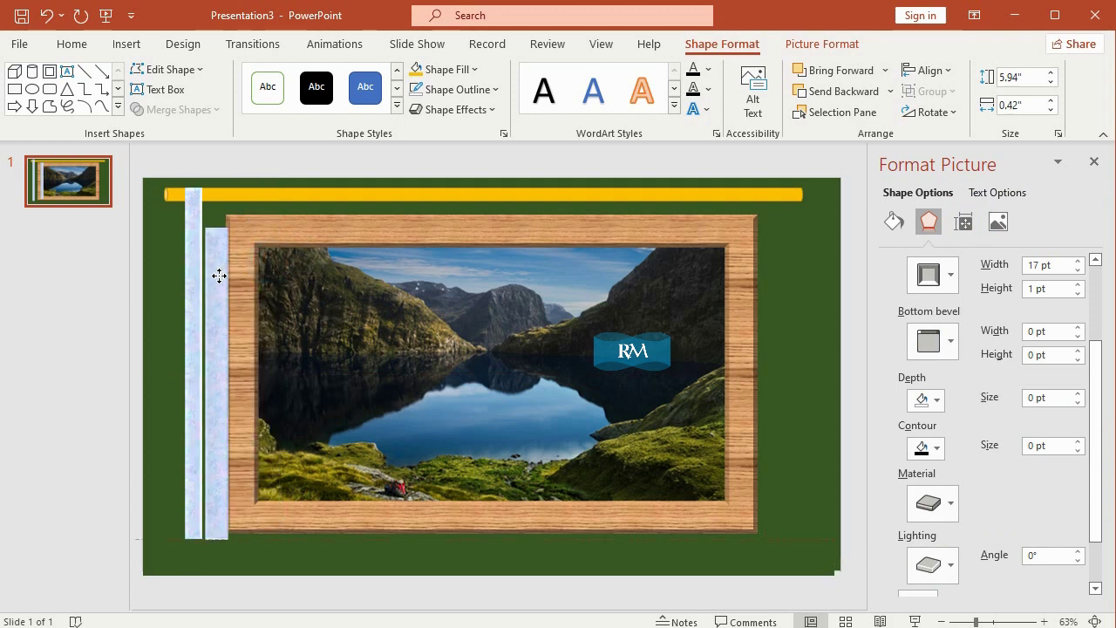
drag(219, 276, 215, 274)
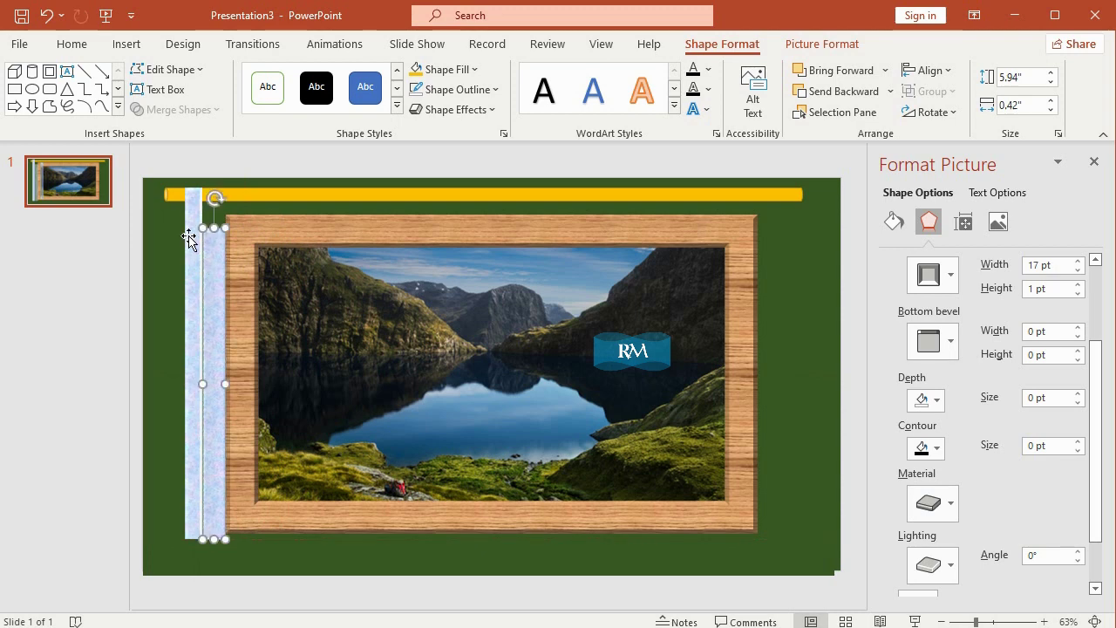
click(193, 228)
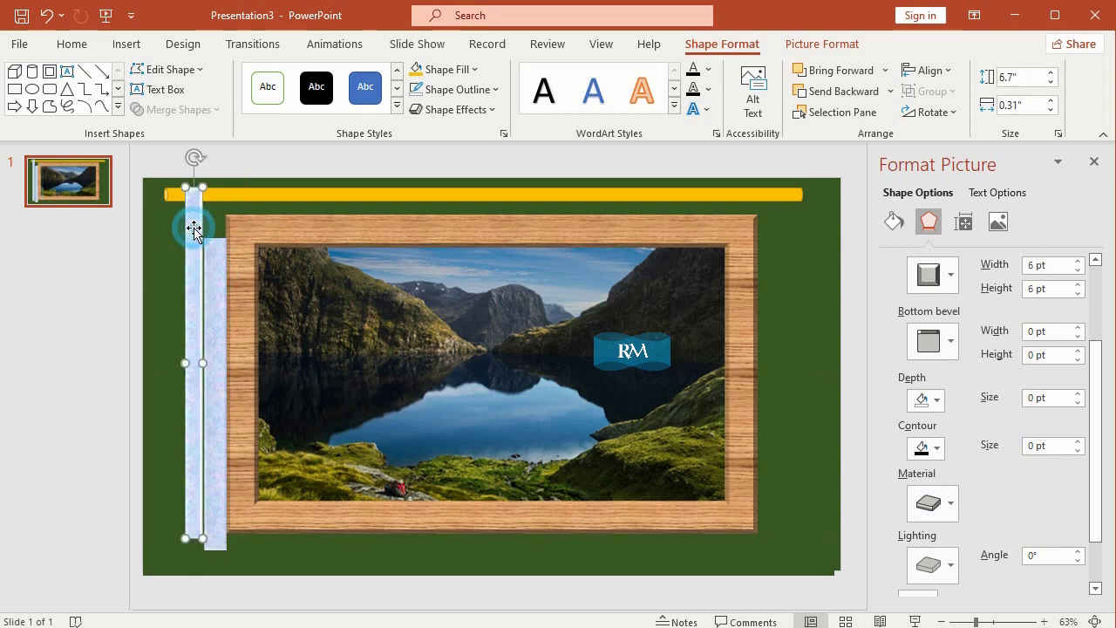
shift+click(218, 277)
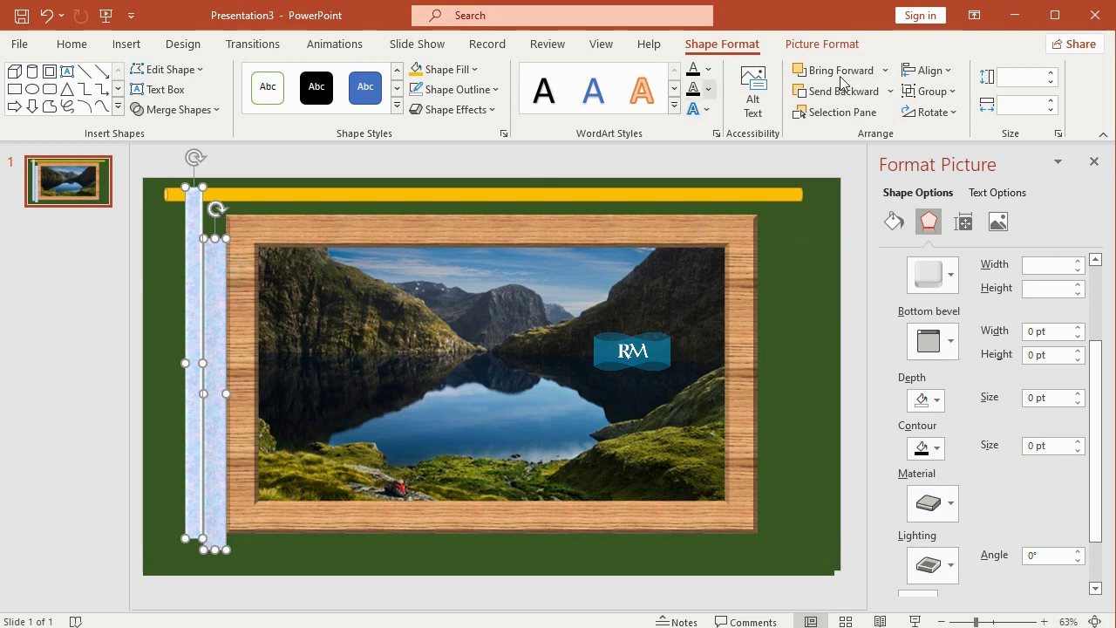
click(928, 71)
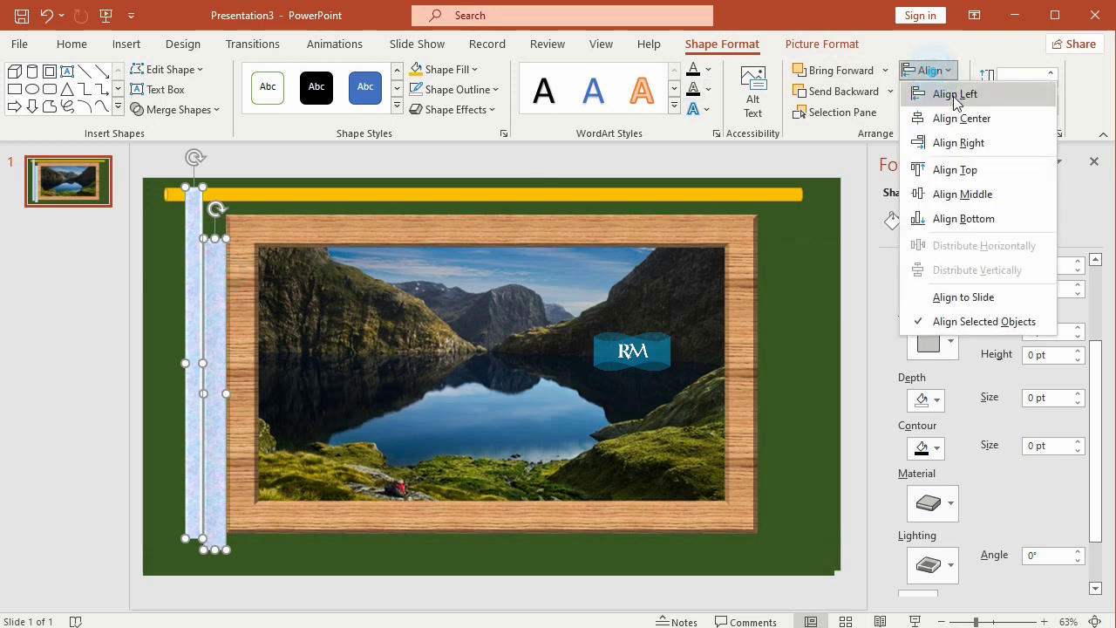
click(990, 171)
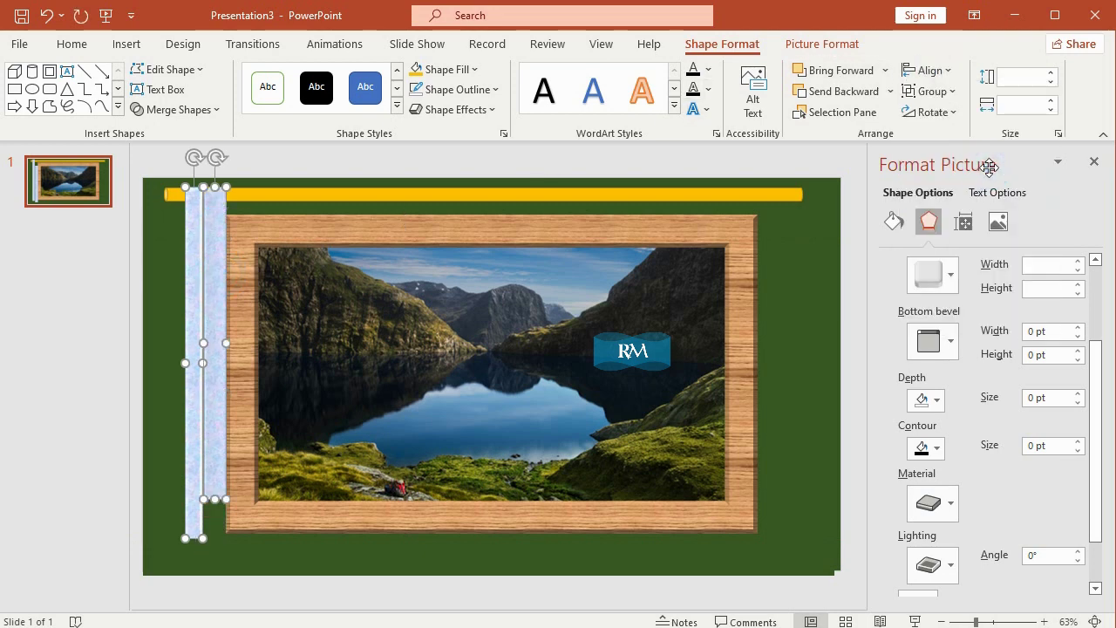
click(931, 71)
click(963, 216)
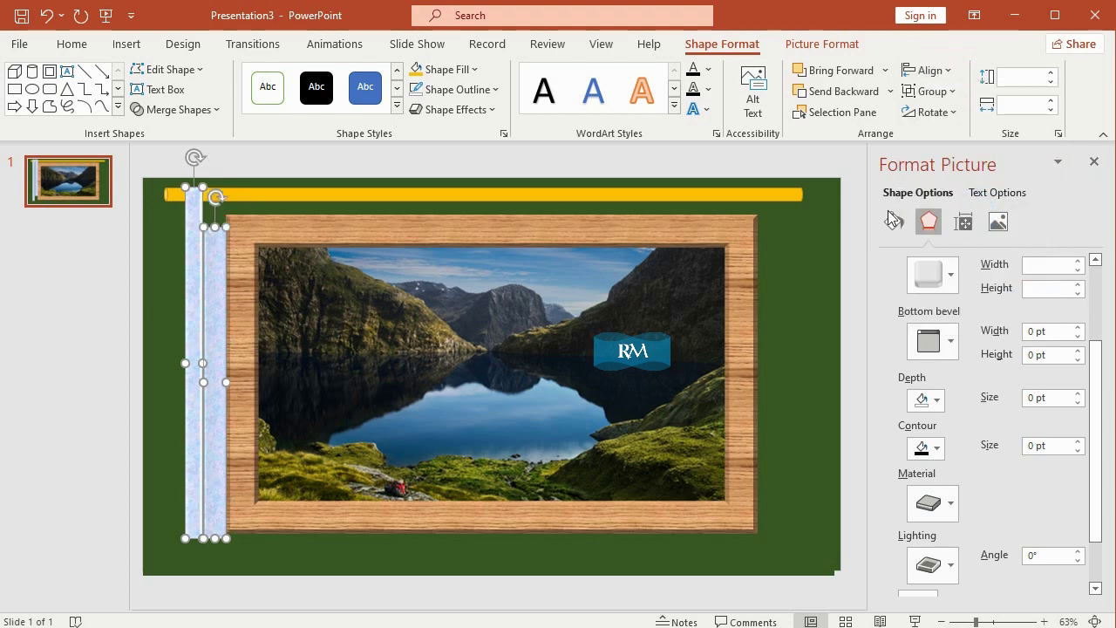
- Nudge the right strip slightly to settle it beside the left one
click(82, 319)
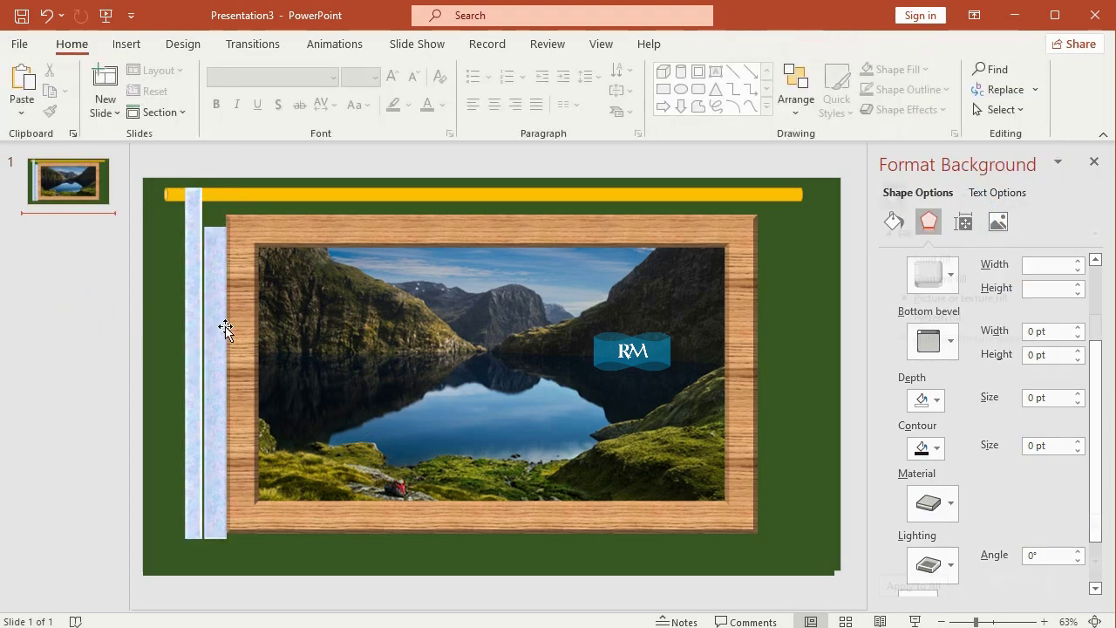
click(214, 304)
drag(214, 304, 213, 299)
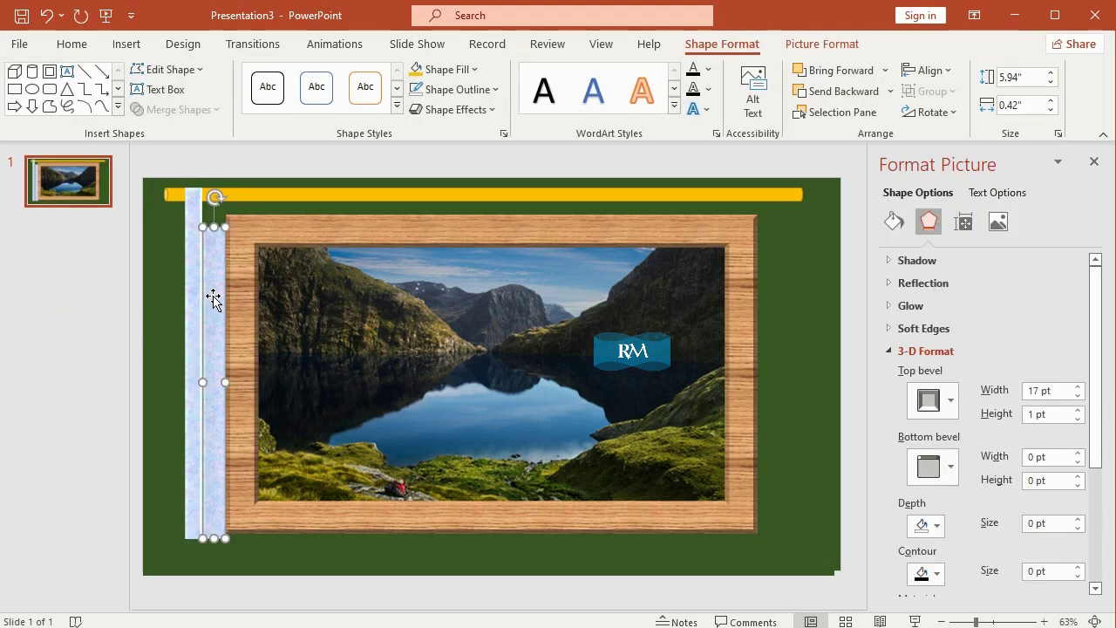
click(107, 288)
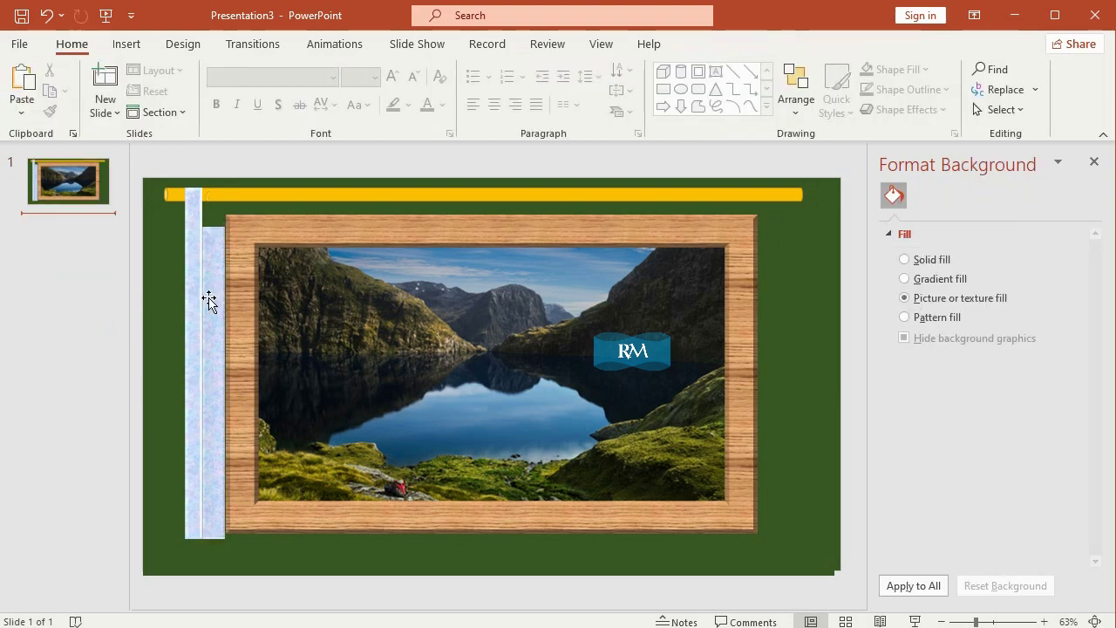
- Open the Zoom dialog, cancel it, and reselect the left strip
click(593, 43)
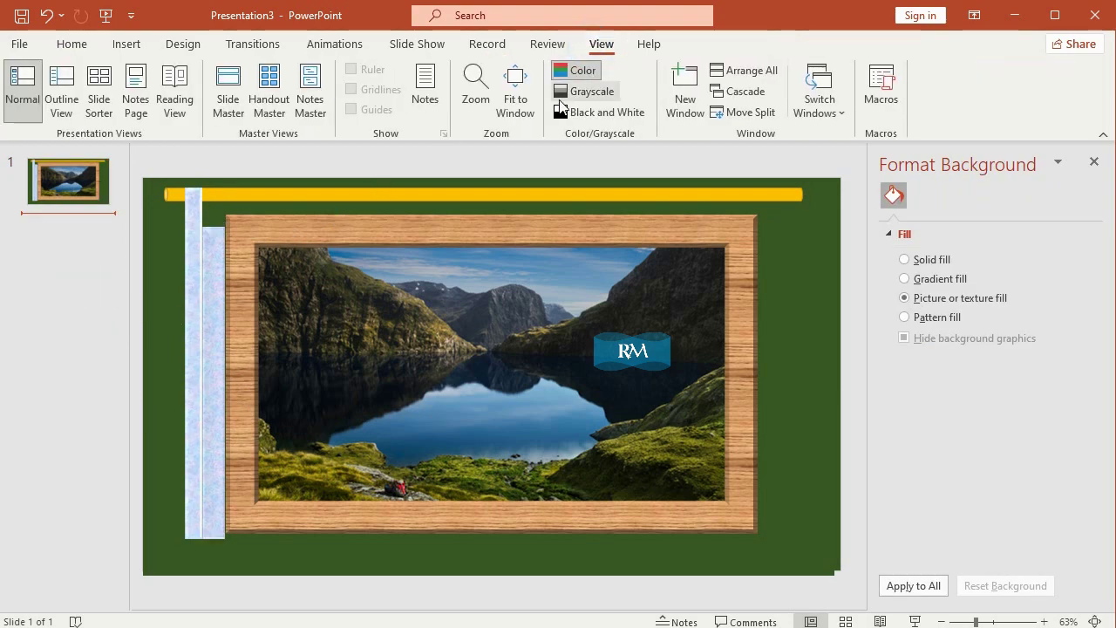
click(482, 94)
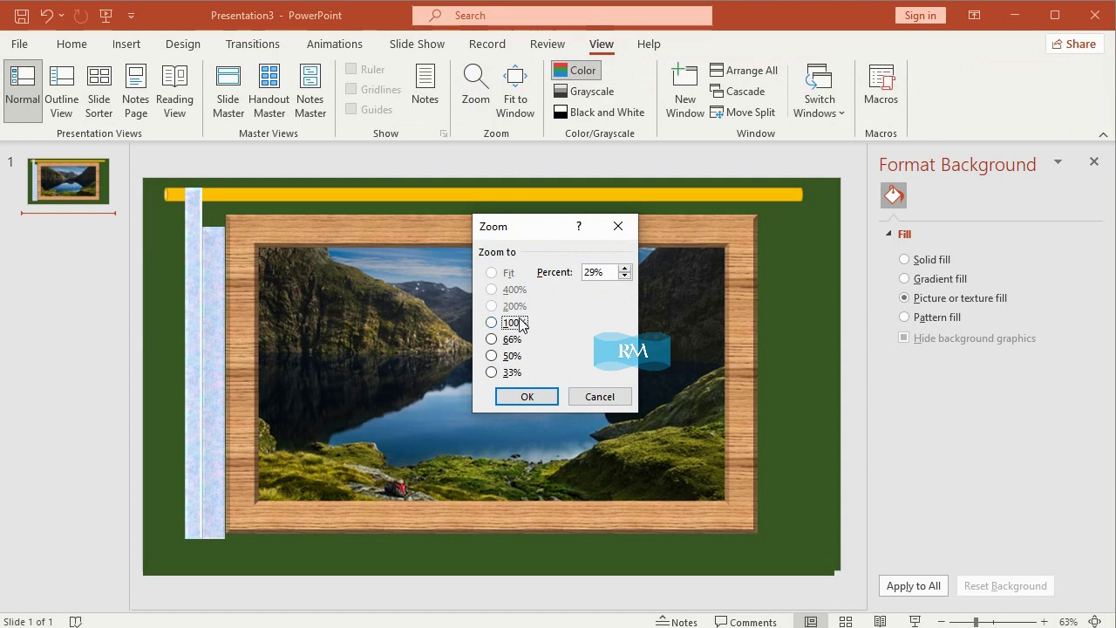
click(600, 397)
click(200, 300)
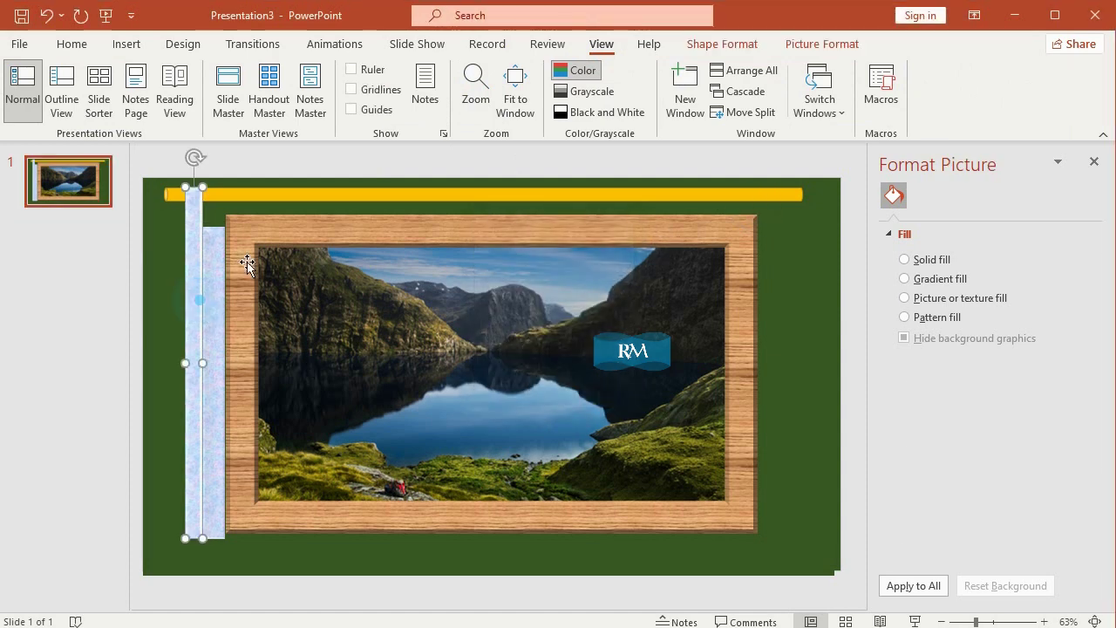
click(475, 83)
click(514, 307)
click(527, 396)
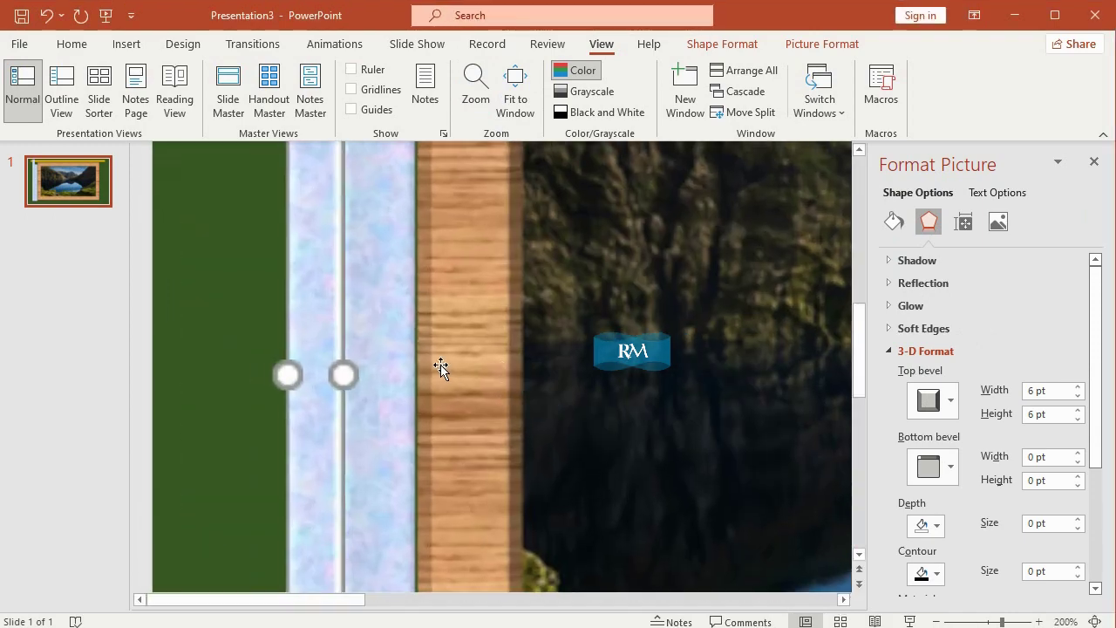
click(383, 270)
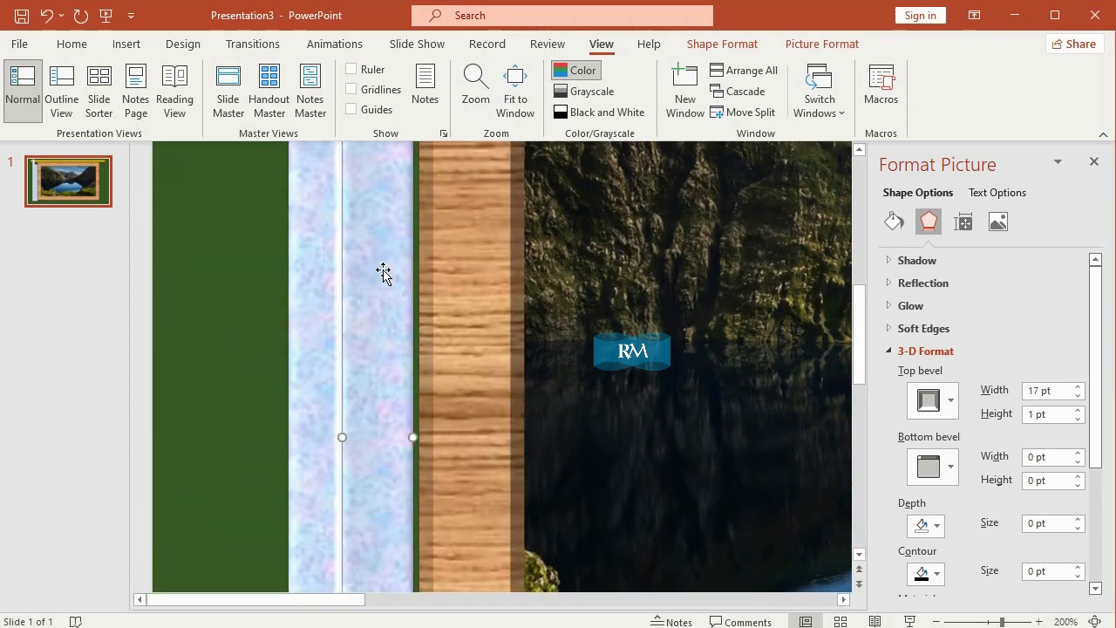
key(ctrl+Left)
key(ctrl+Right)
key(ctrl+Right)
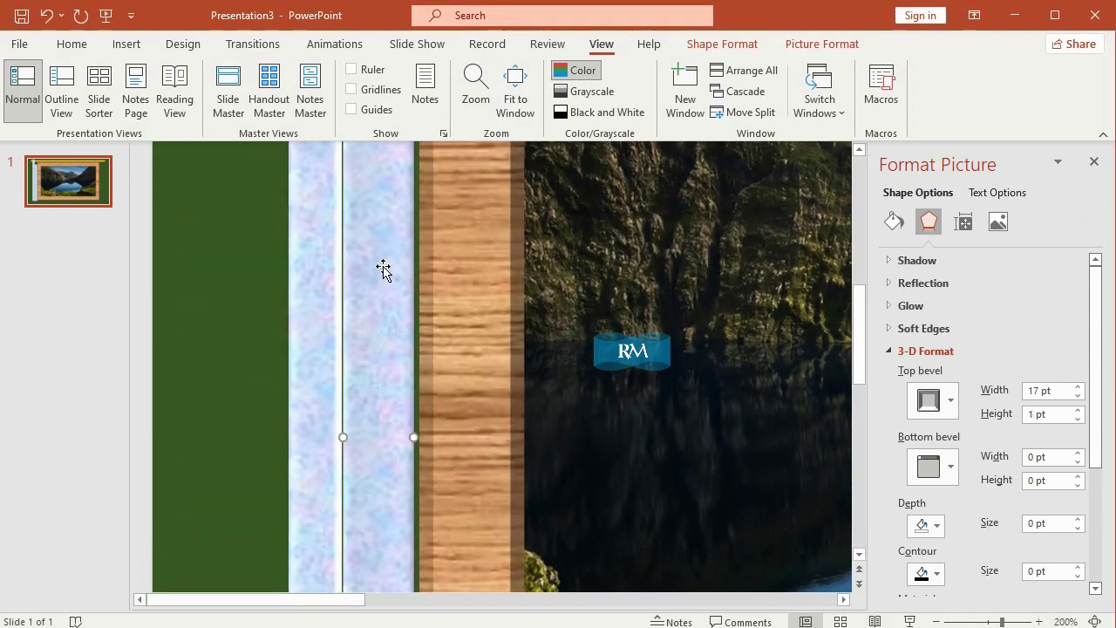
key(ctrl+Left)
key(ctrl+Left)
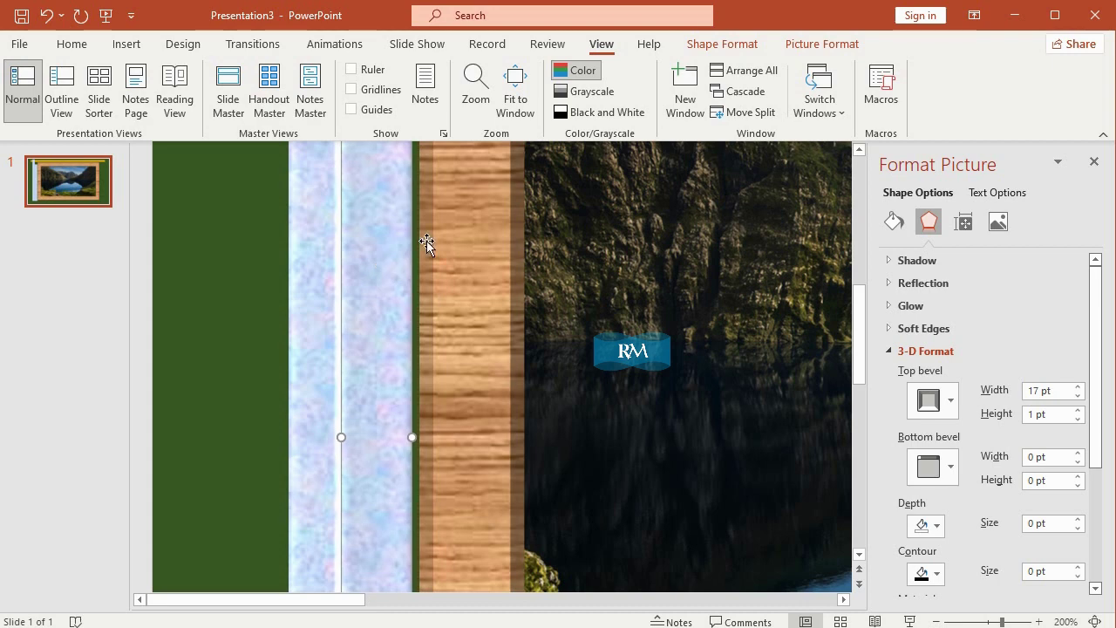
click(514, 91)
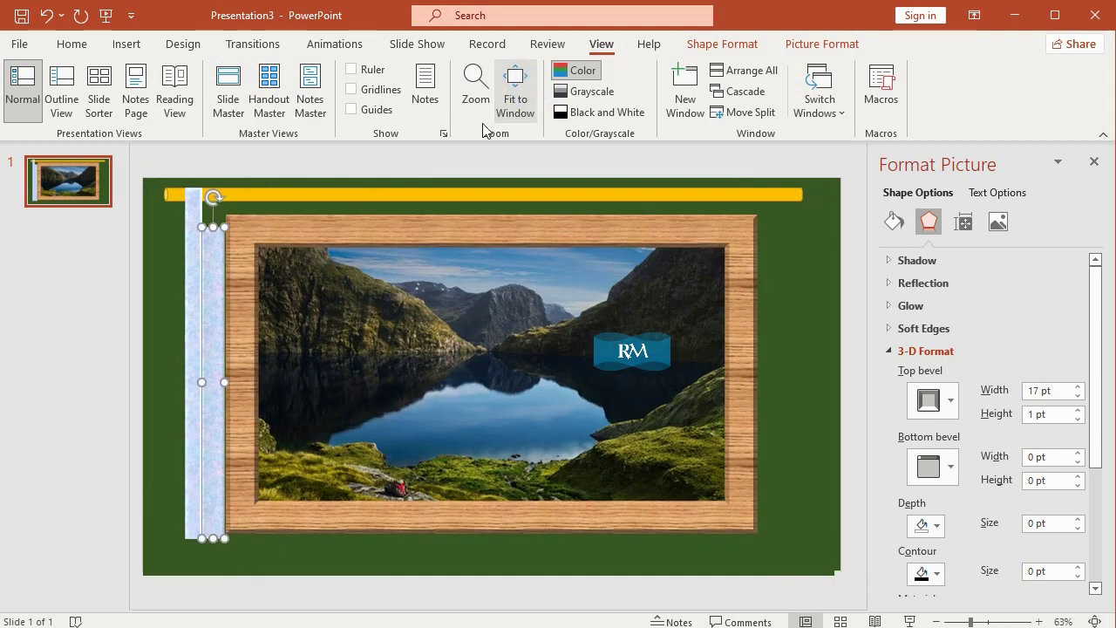
ctrl+click(195, 304)
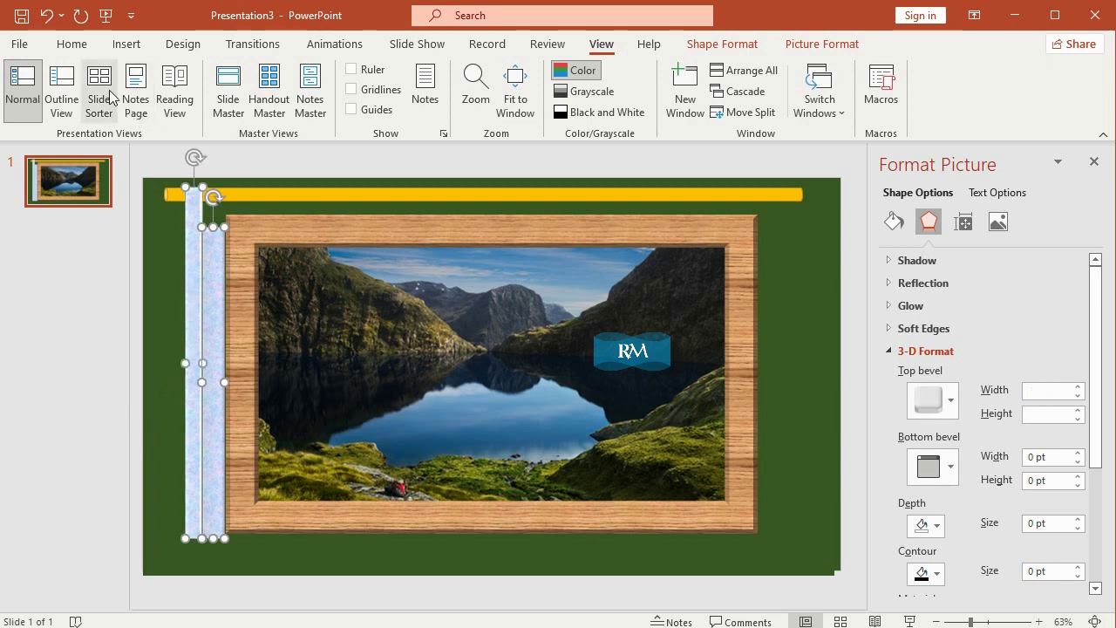
- Copy the strip pair and paste a duplicate right beside the originals
click(71, 43)
click(50, 91)
click(22, 83)
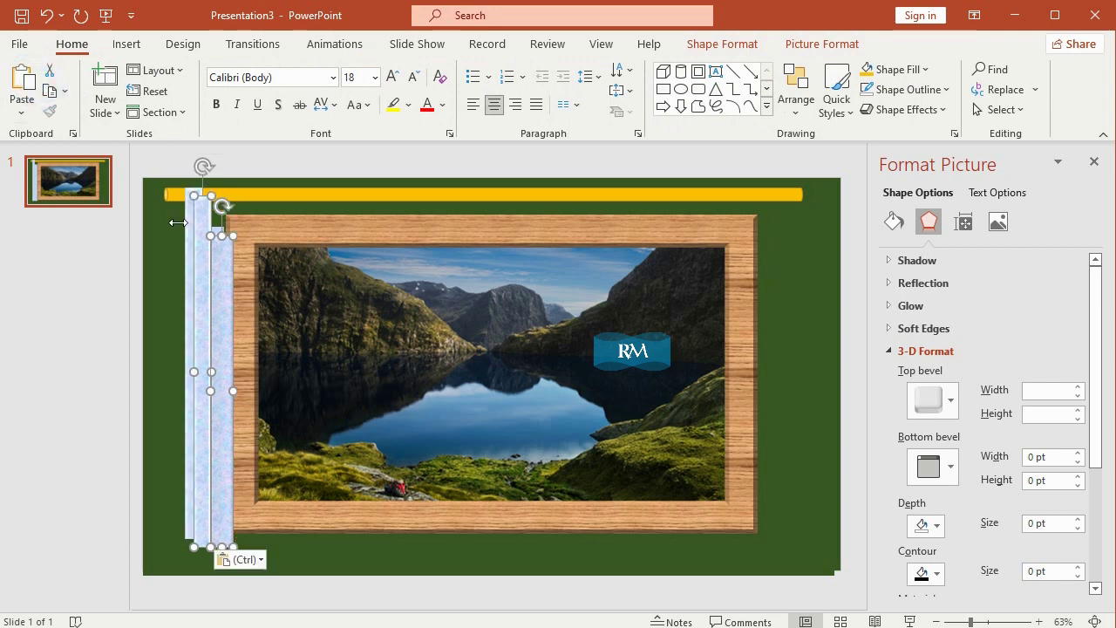
drag(218, 273, 247, 257)
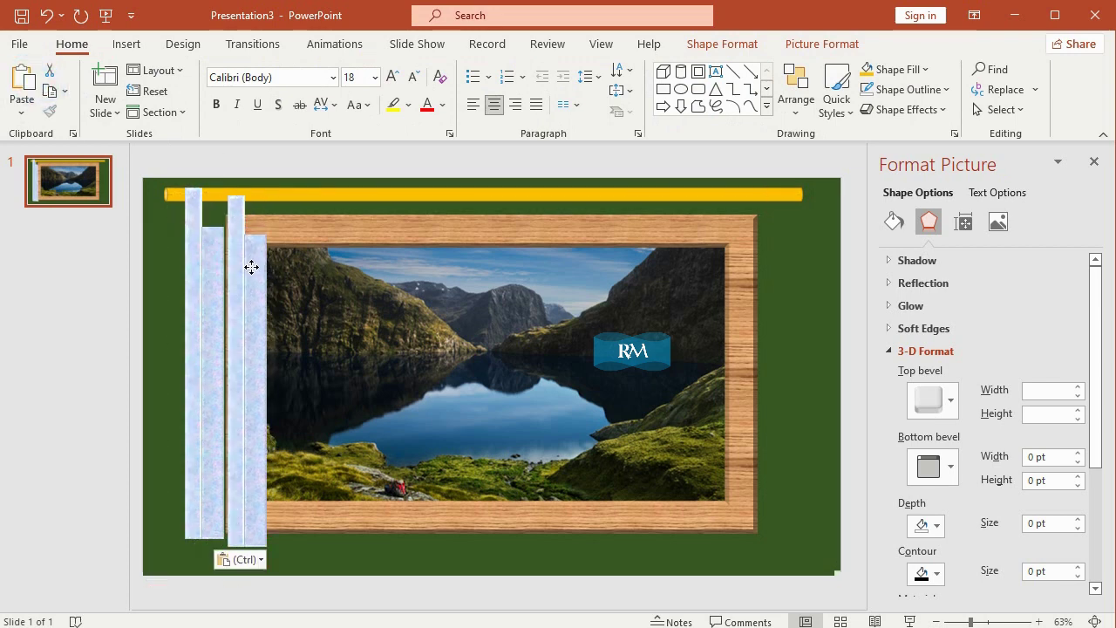
drag(247, 256, 248, 260)
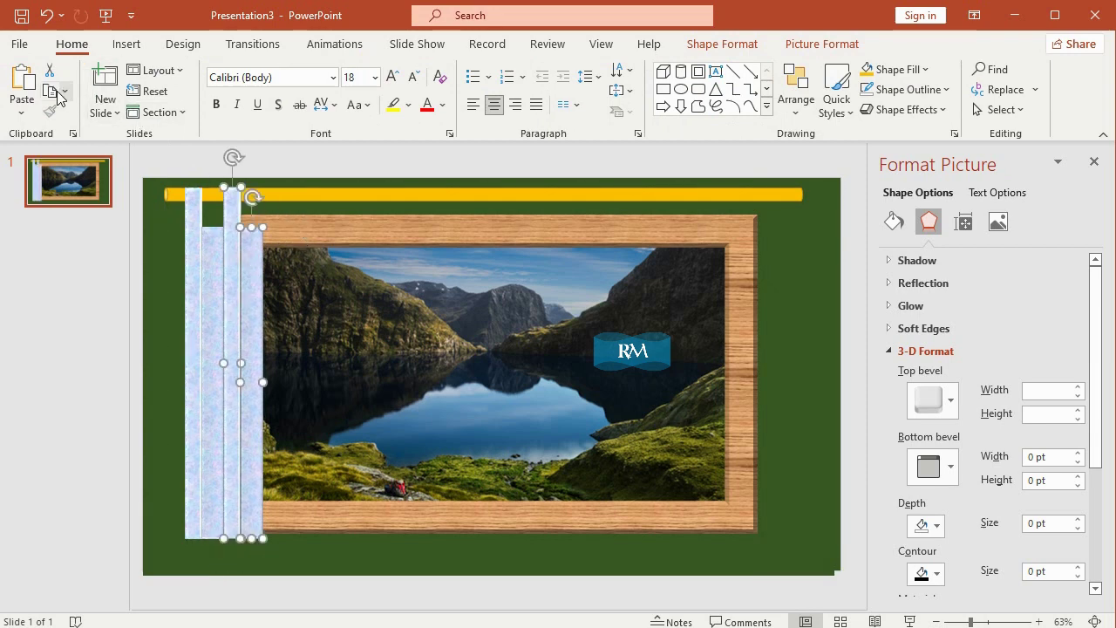
- Paste two more copies of the pair, placing each further right along the rod
click(27, 88)
drag(220, 264, 289, 251)
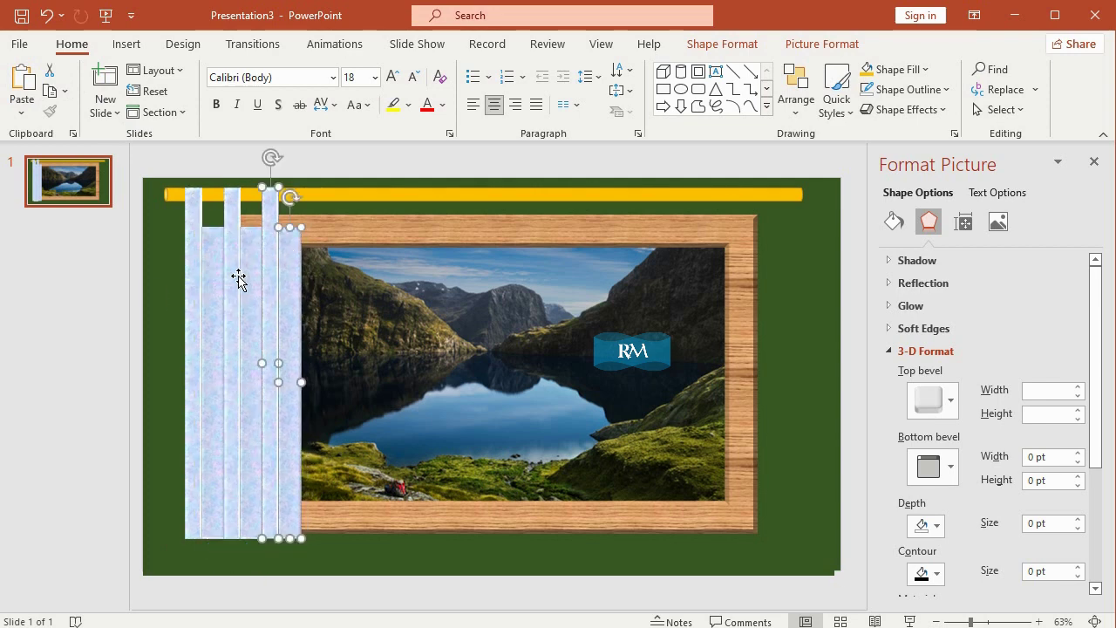
click(23, 82)
drag(225, 273, 331, 267)
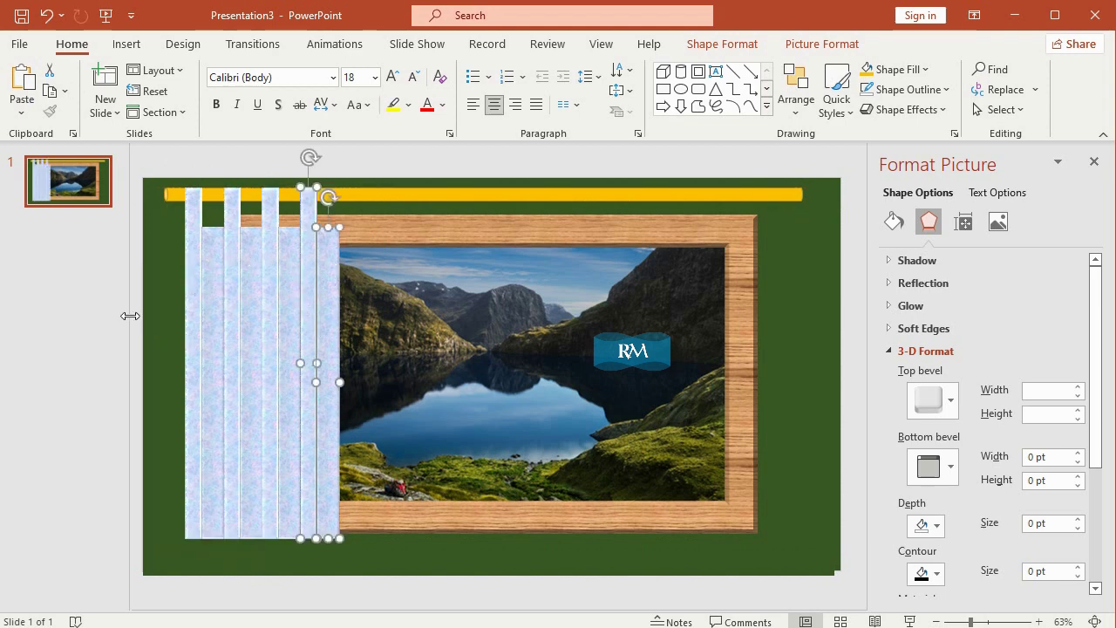
- Marquee-select all eight curtain strips together
drag(130, 275, 142, 276)
click(137, 243)
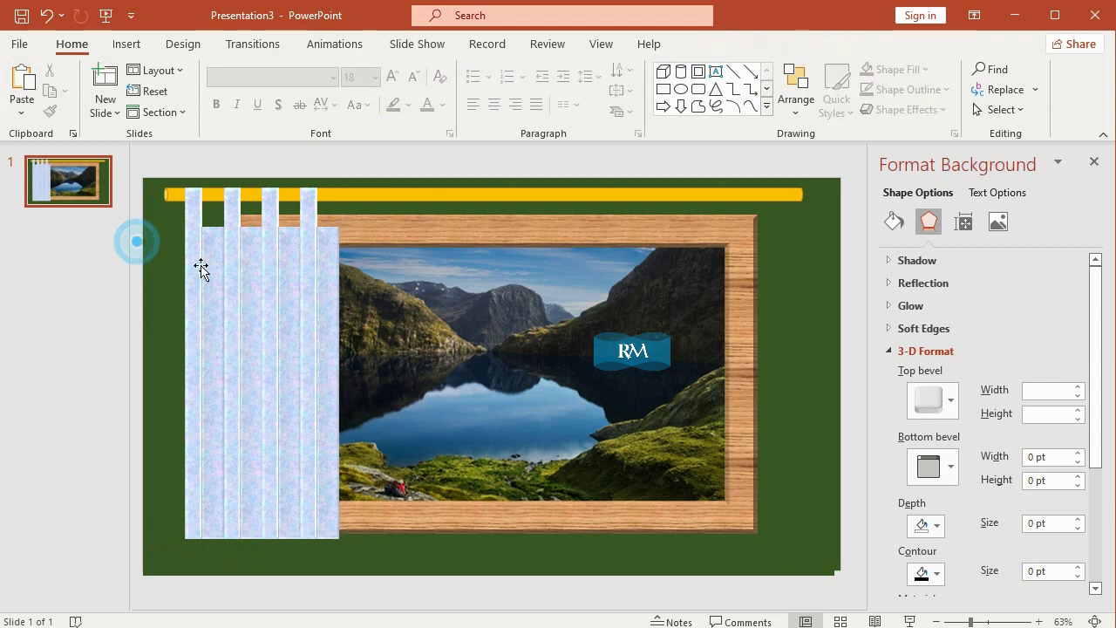
click(324, 274)
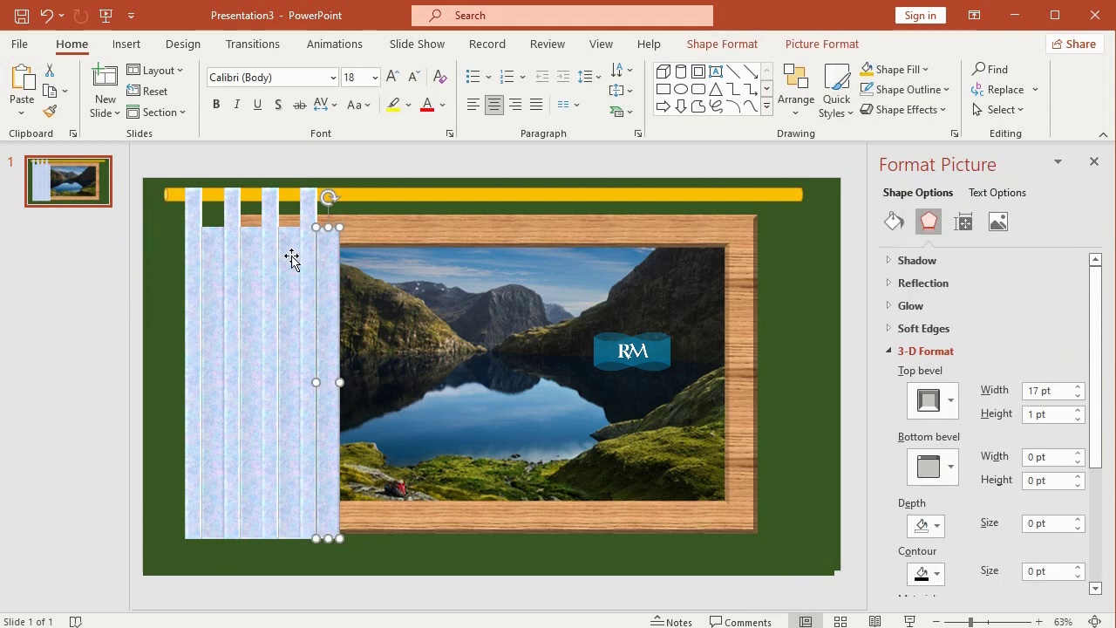
drag(179, 151, 348, 548)
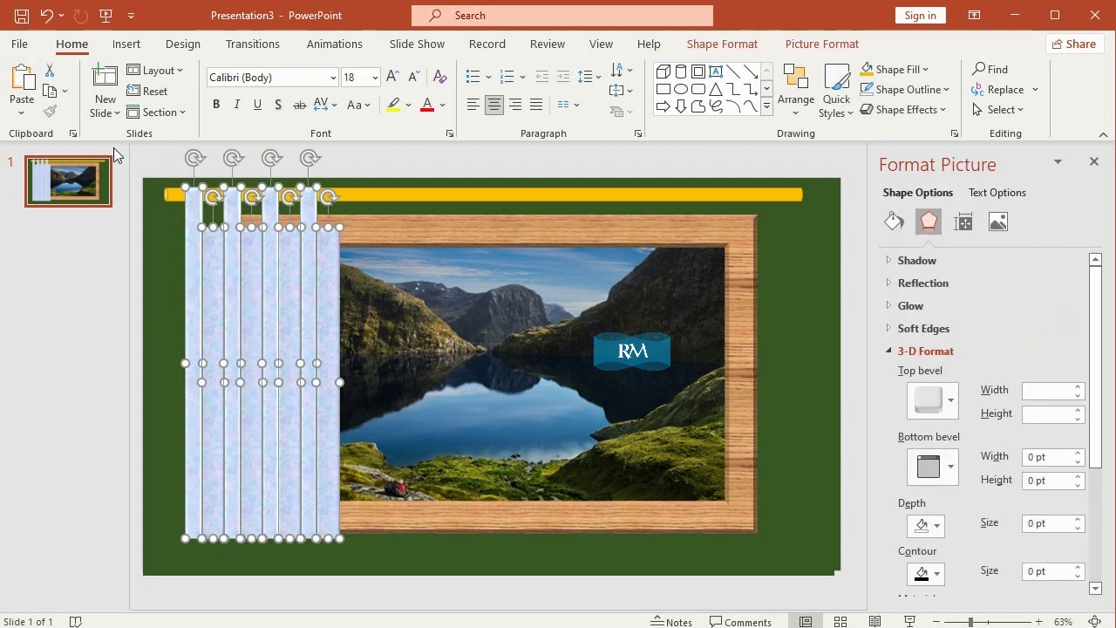
- Copy the strip group and paste three more sets, spreading them right across the picture
click(48, 91)
click(24, 79)
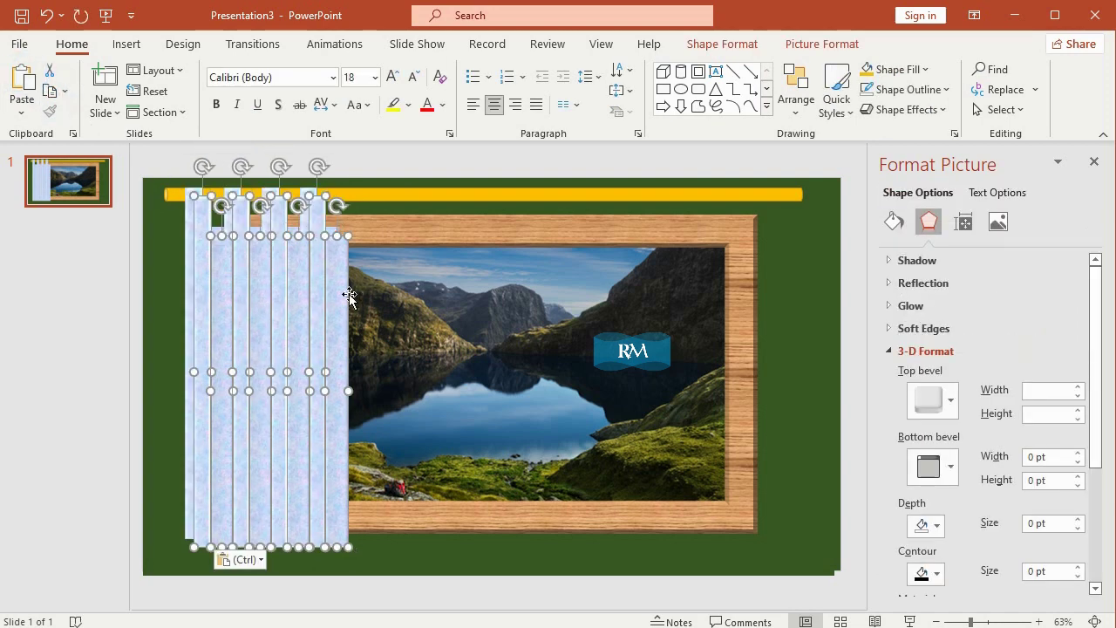
drag(340, 278, 482, 271)
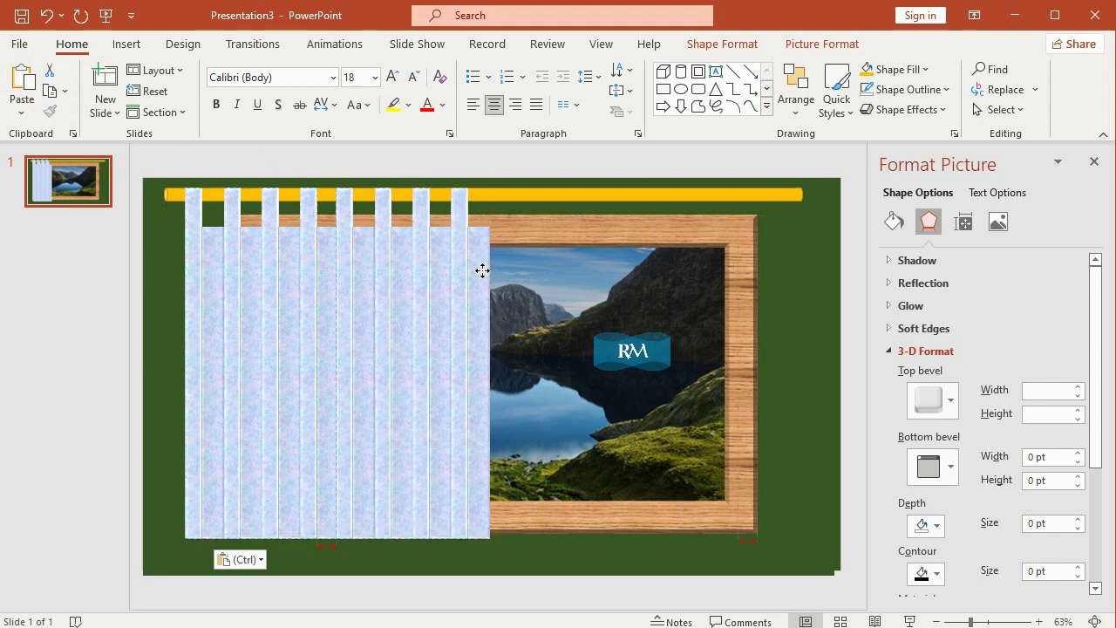
click(22, 85)
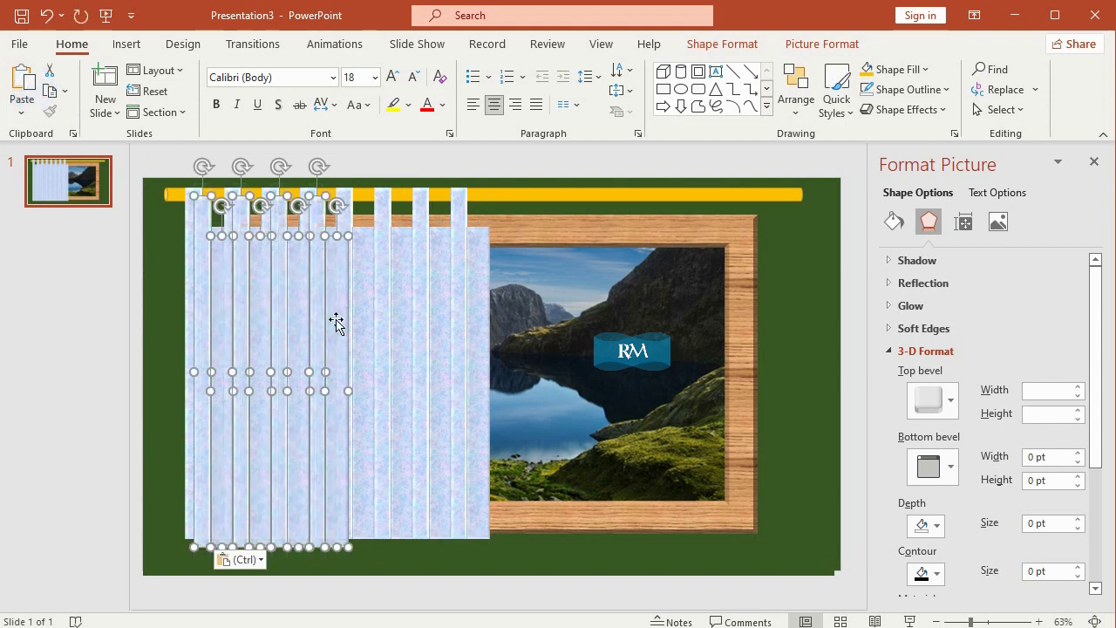
drag(331, 277, 631, 267)
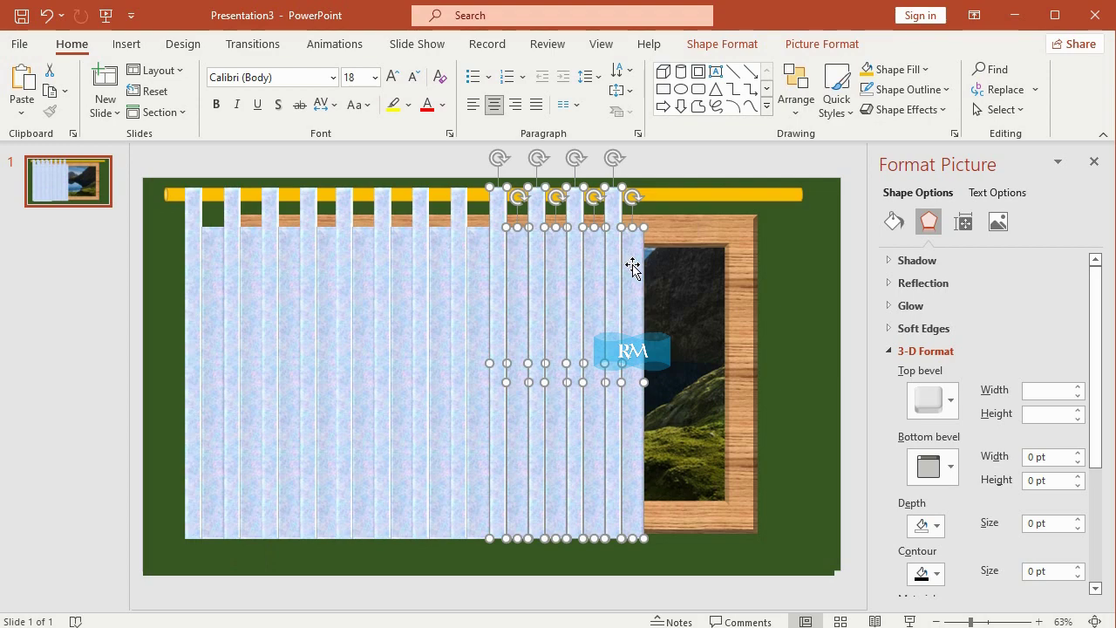
click(25, 81)
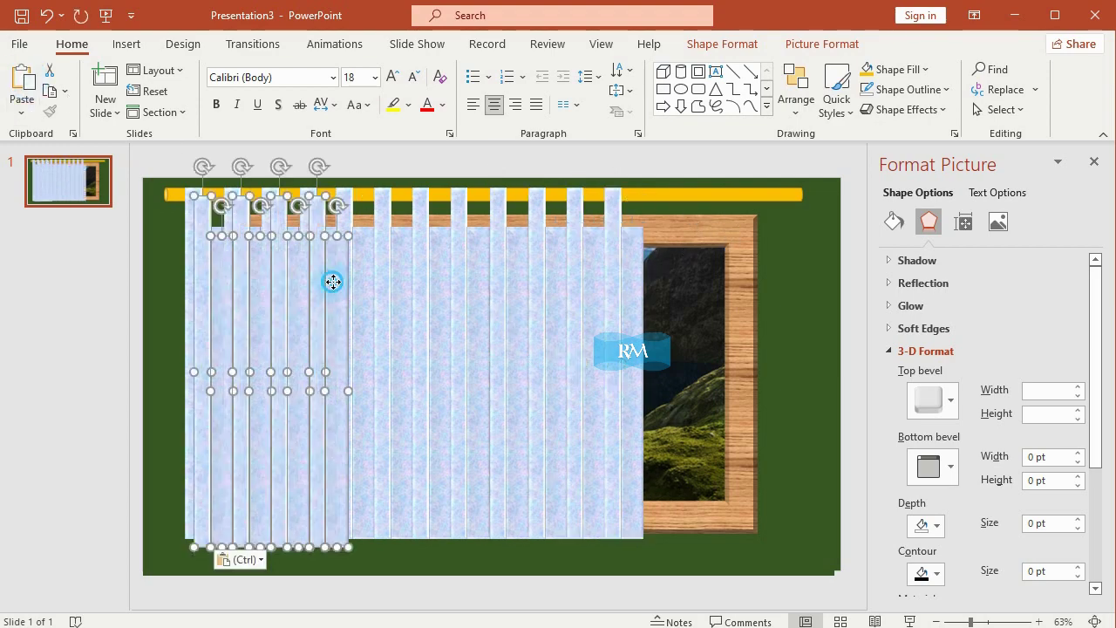
drag(332, 281, 783, 274)
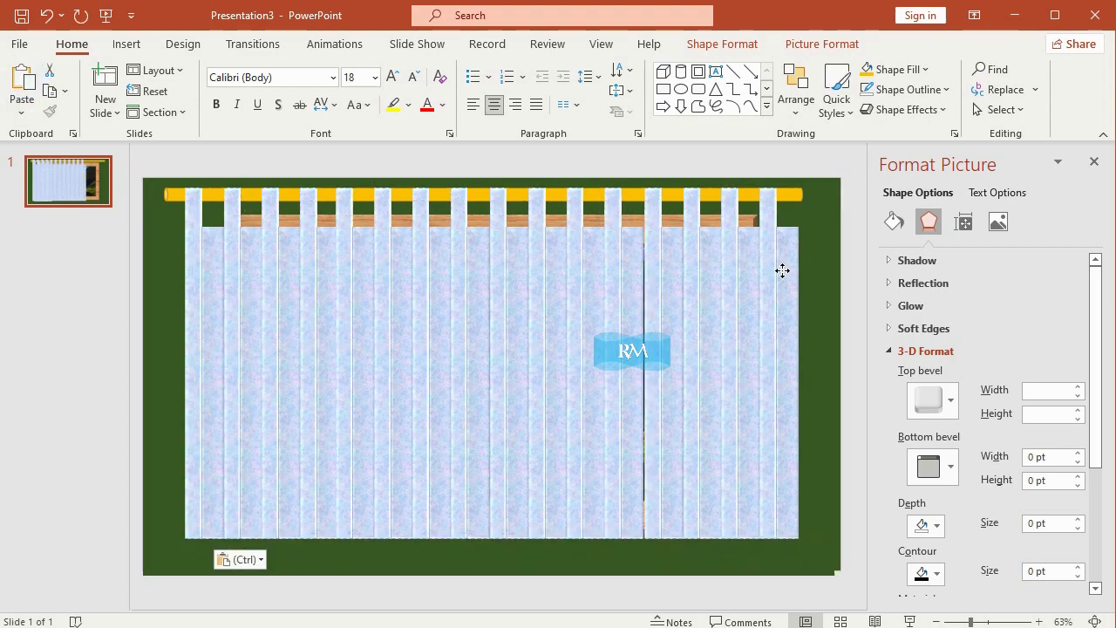
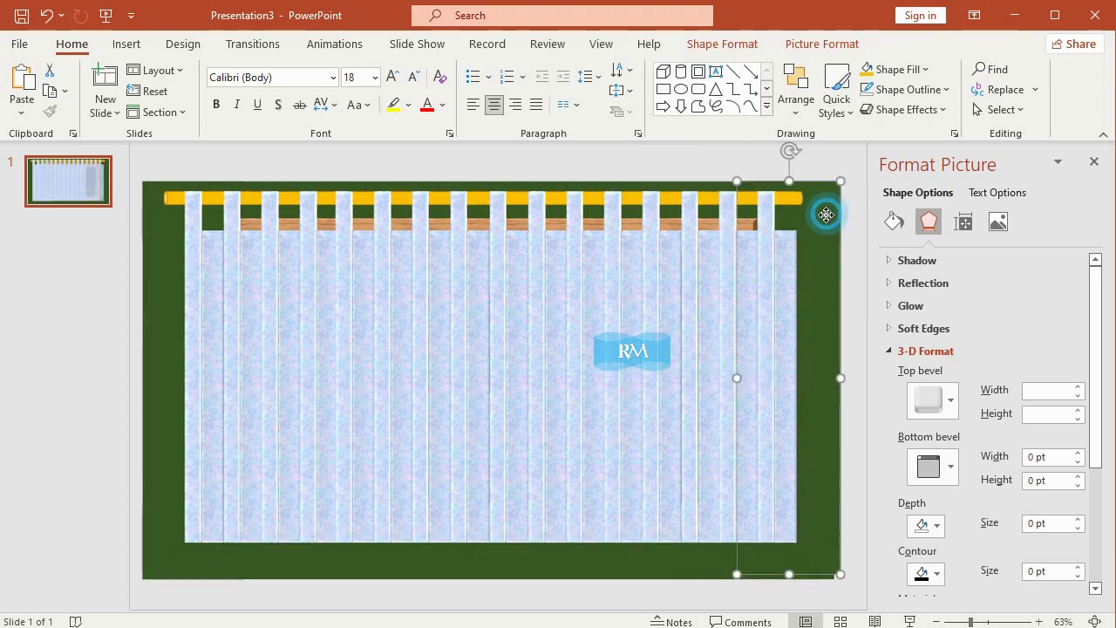
- Cut the rightmost curtain strip off the slide
click(779, 250)
right_click(778, 251)
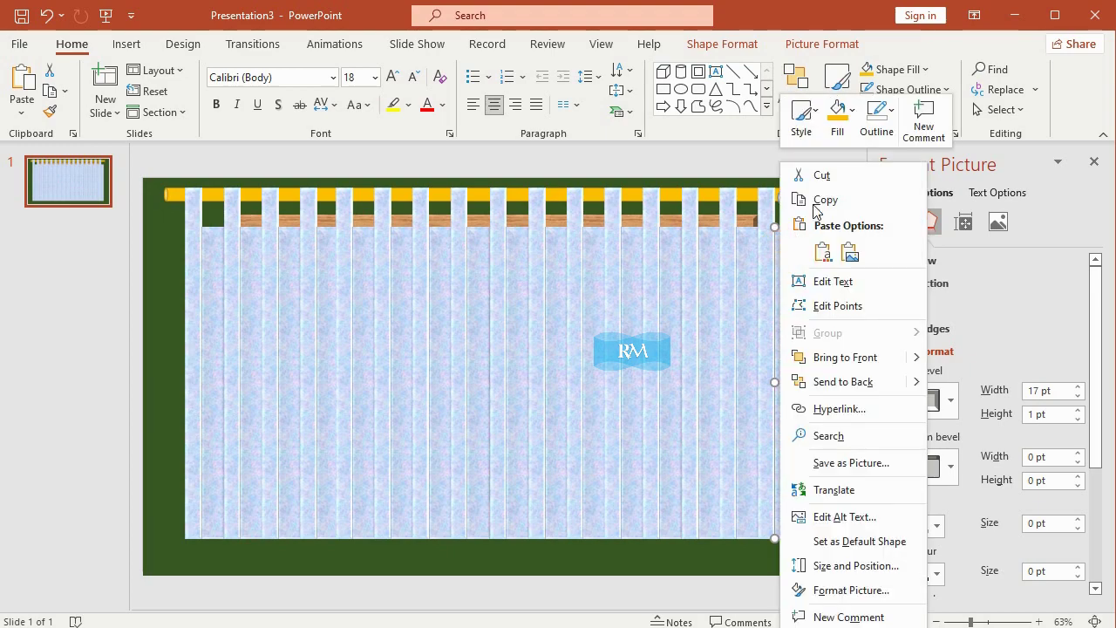
click(815, 172)
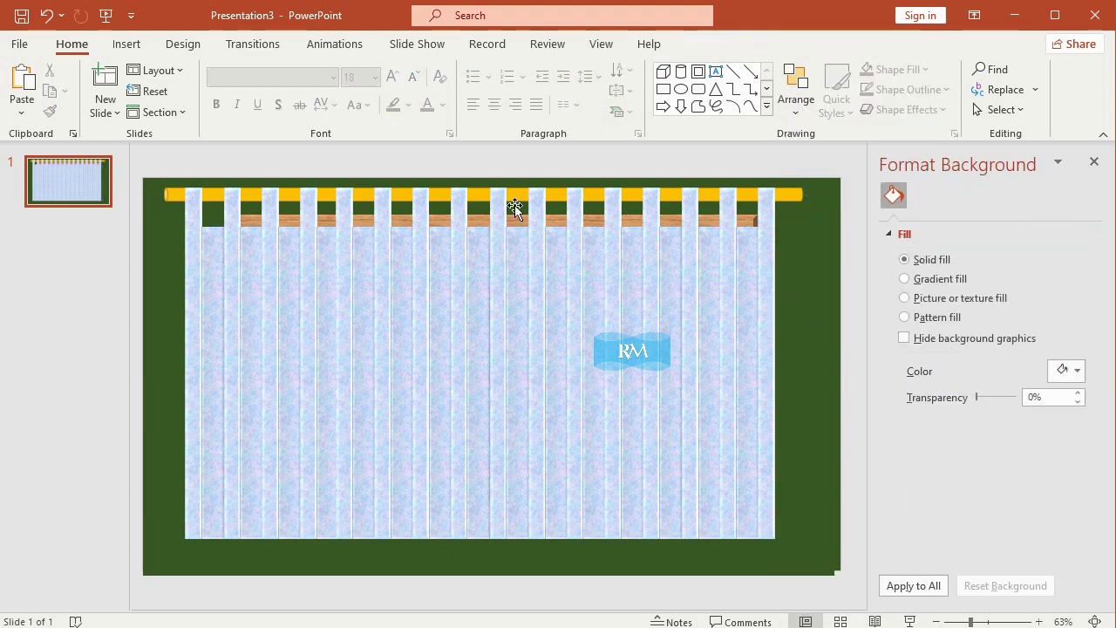
click(127, 44)
- Draw a cube and stretch it into a narrow column down the slide's top-right edge
click(278, 87)
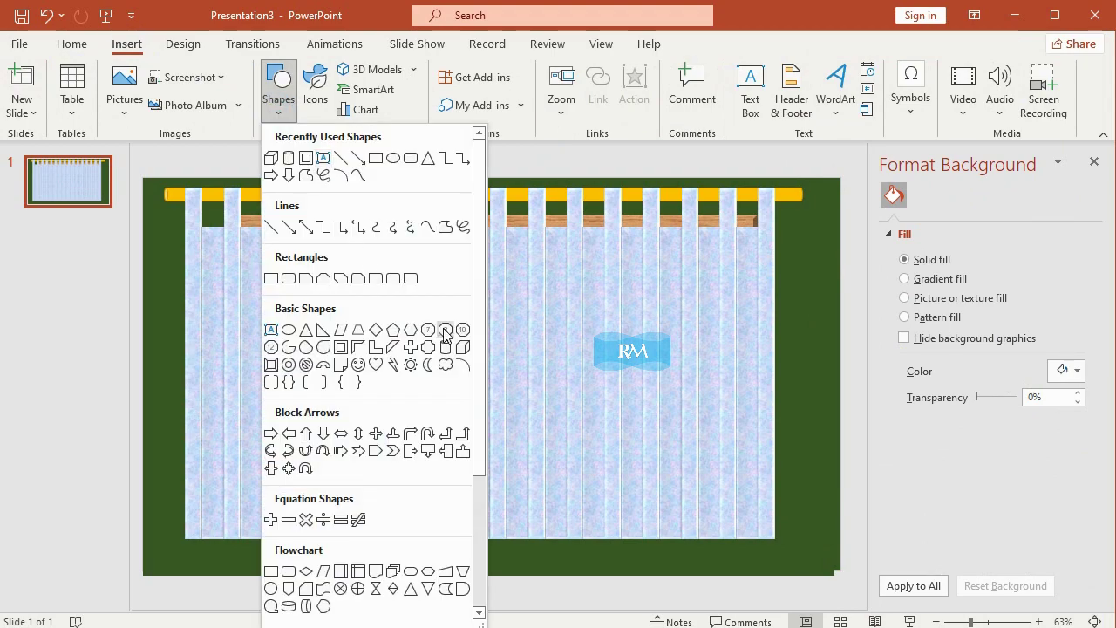
click(462, 349)
drag(459, 341, 529, 411)
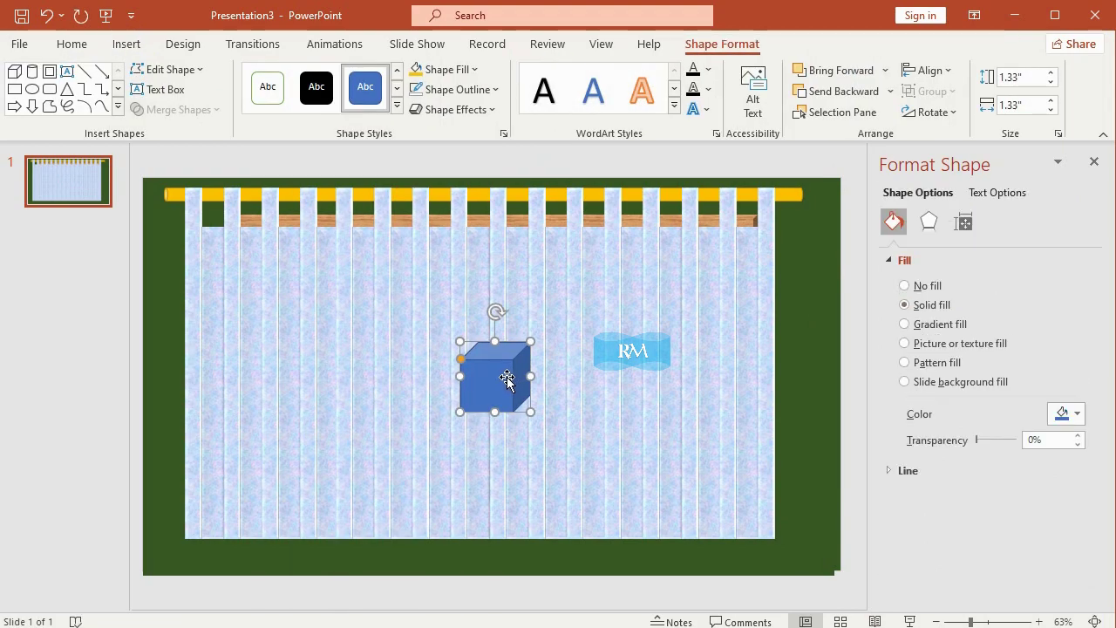
drag(519, 368, 761, 254)
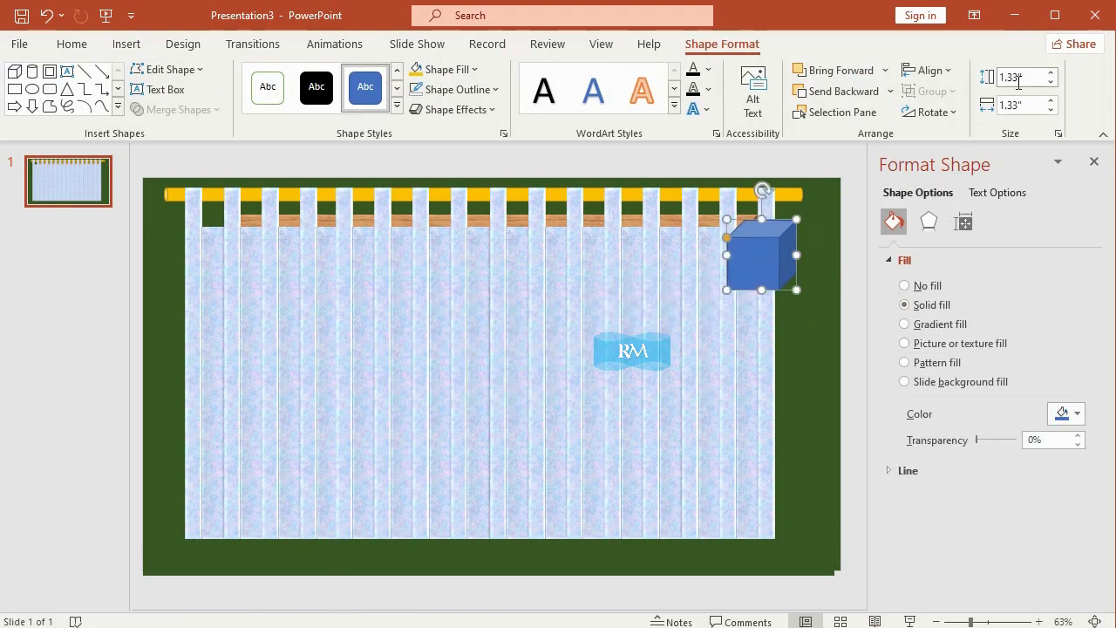
drag(767, 241, 810, 204)
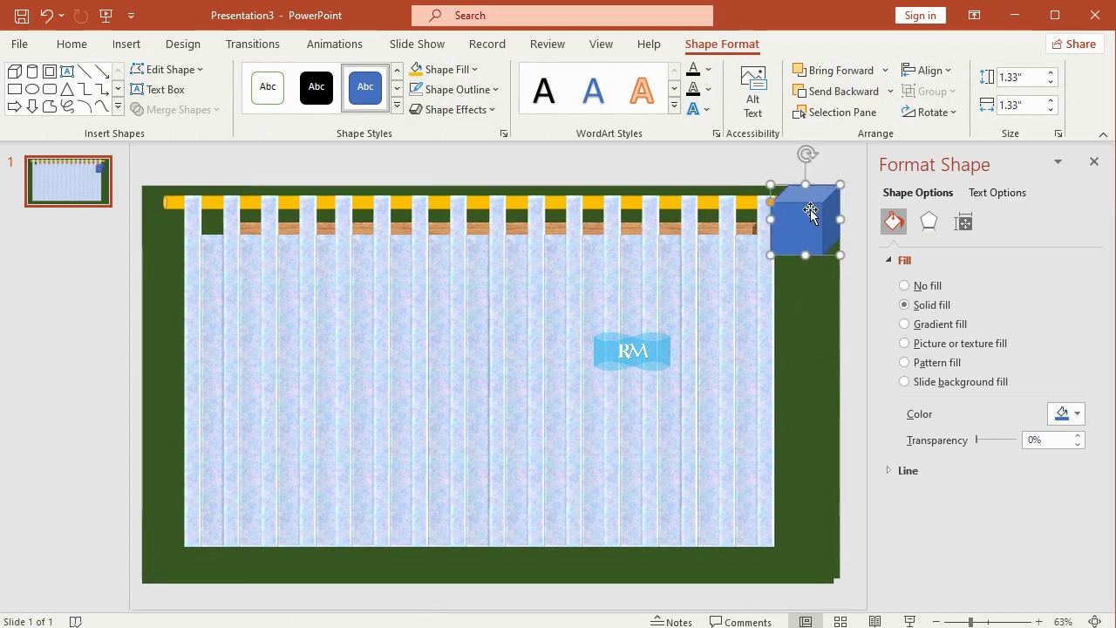
drag(806, 262, 807, 559)
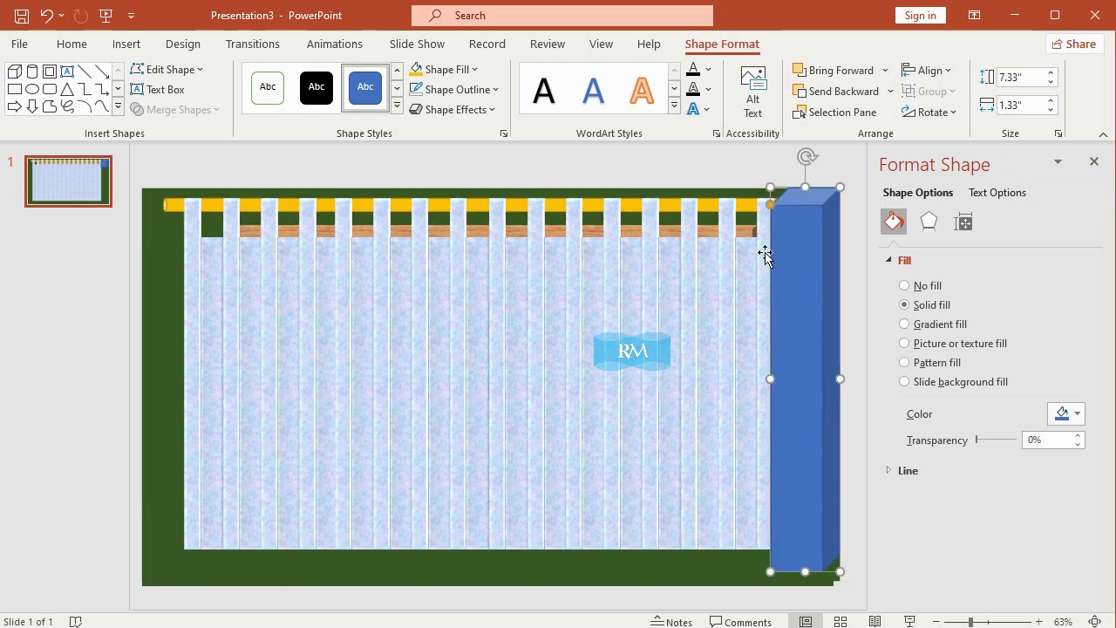
drag(772, 212, 793, 193)
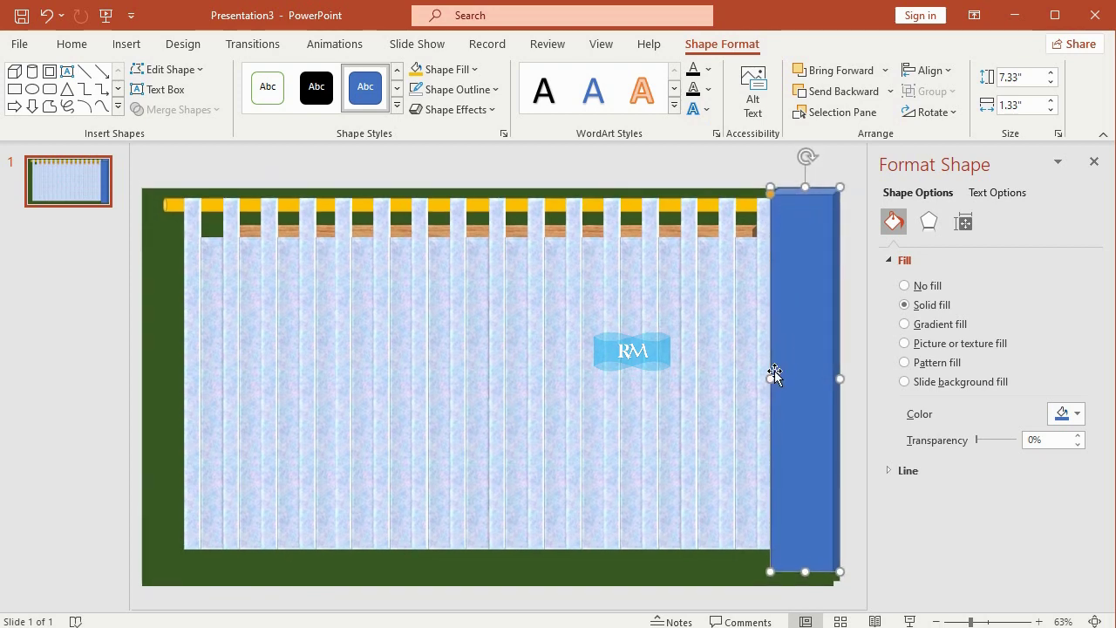
drag(774, 375, 779, 376)
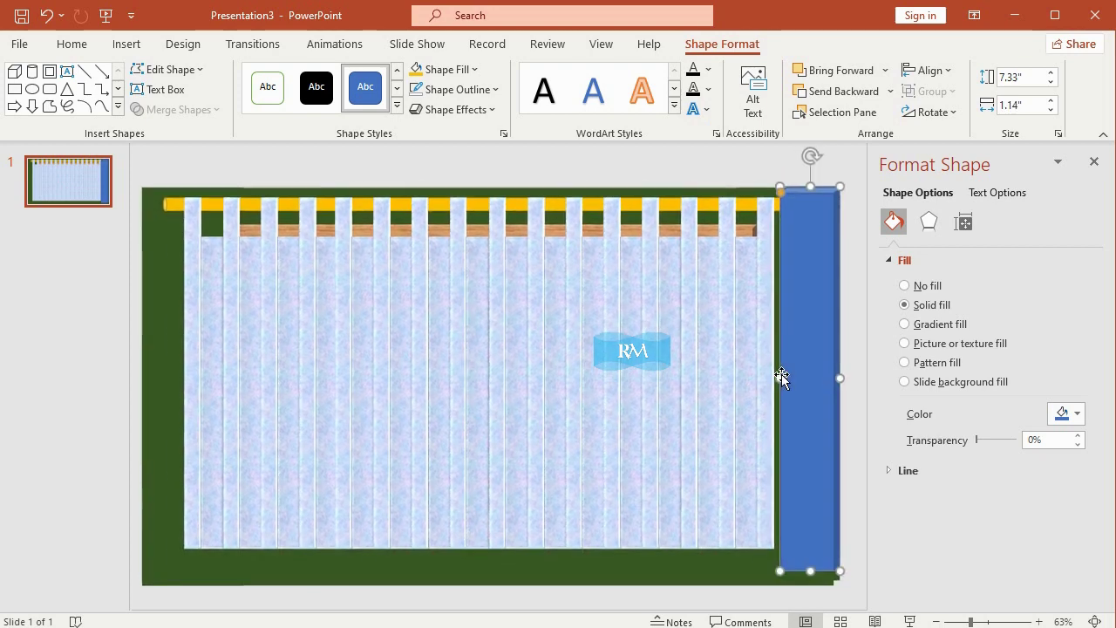
- Fill the column black and give it a dark outline
click(446, 73)
click(429, 115)
click(439, 88)
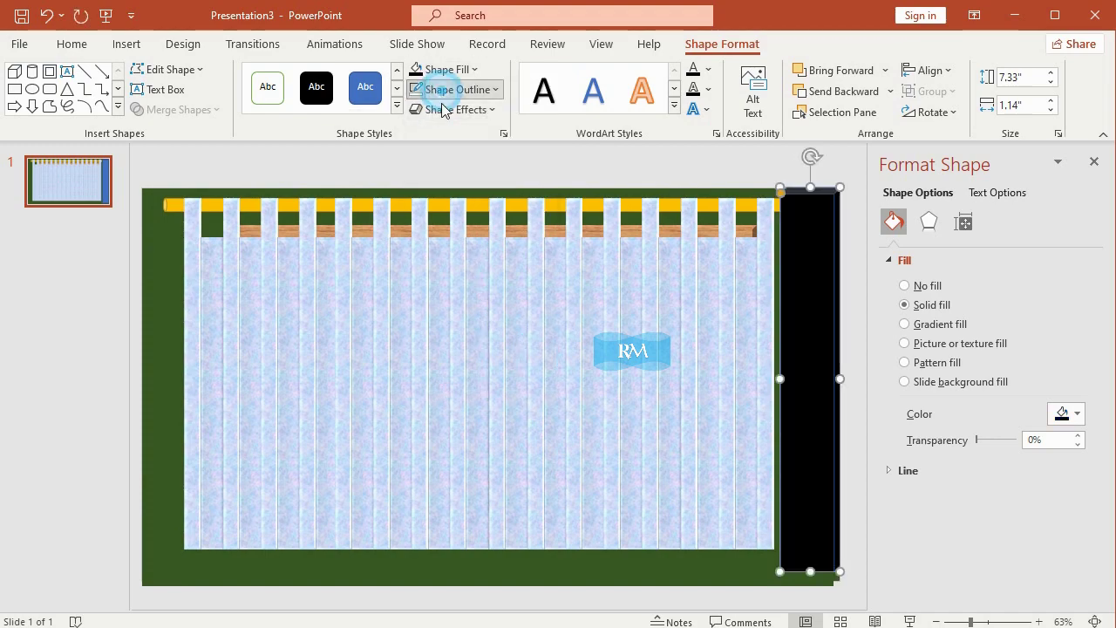
click(431, 163)
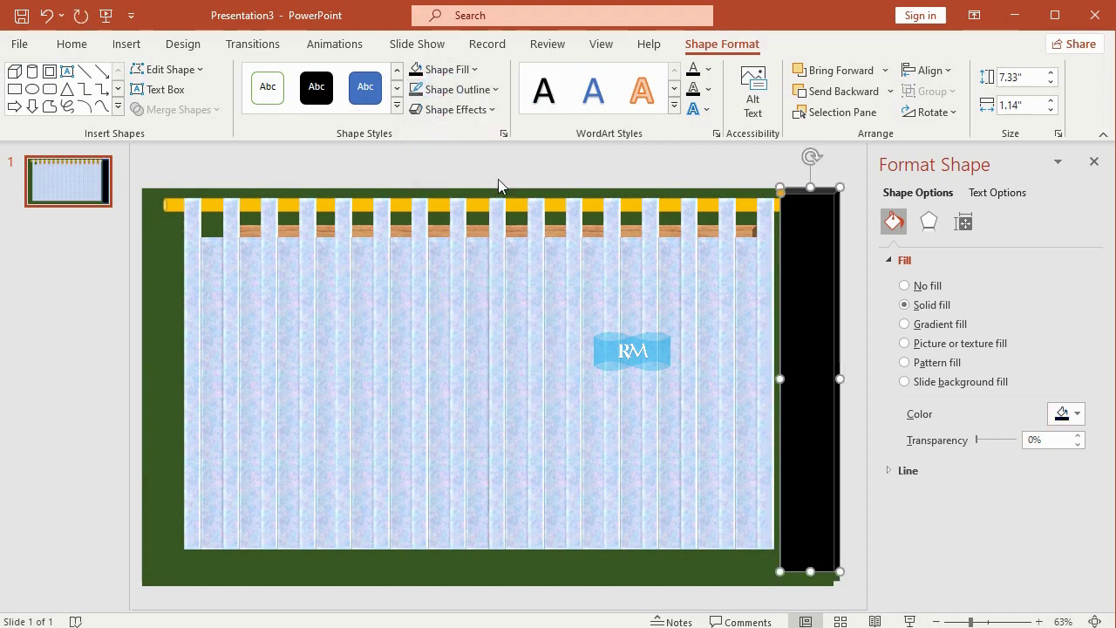
click(746, 174)
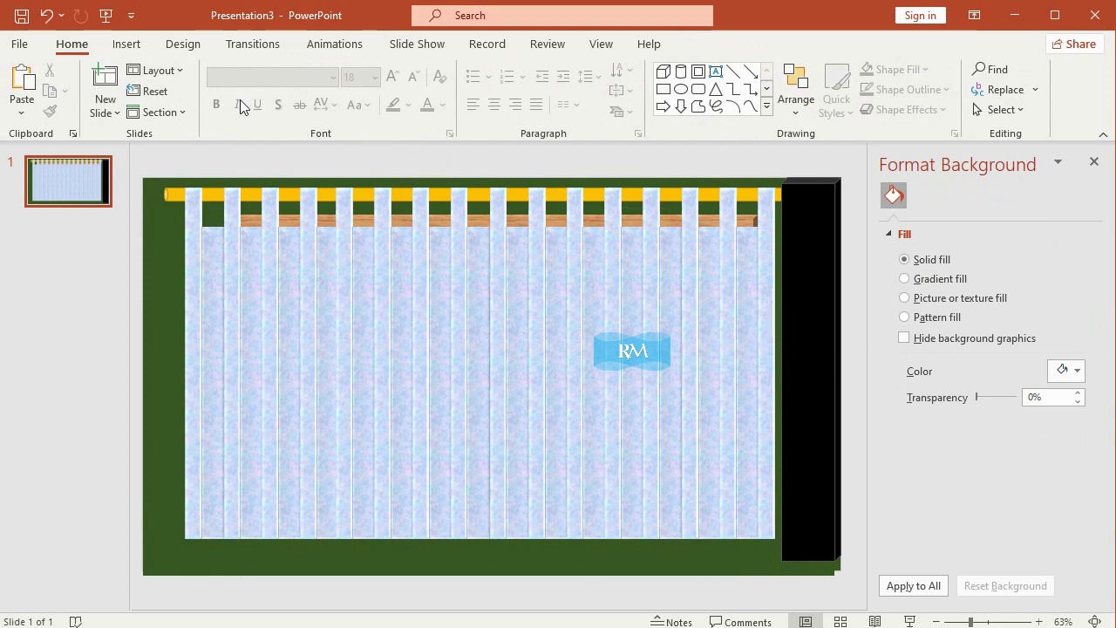
- Draw a circle near the slide centre sized 0.78 by 0.78 inches
click(129, 46)
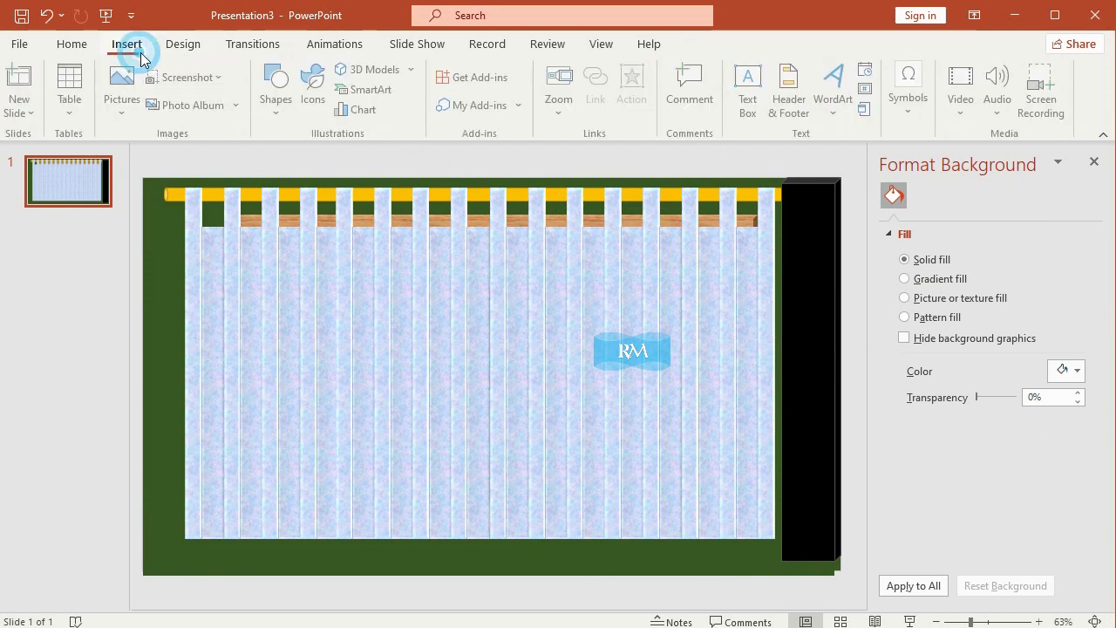
click(279, 113)
click(212, 150)
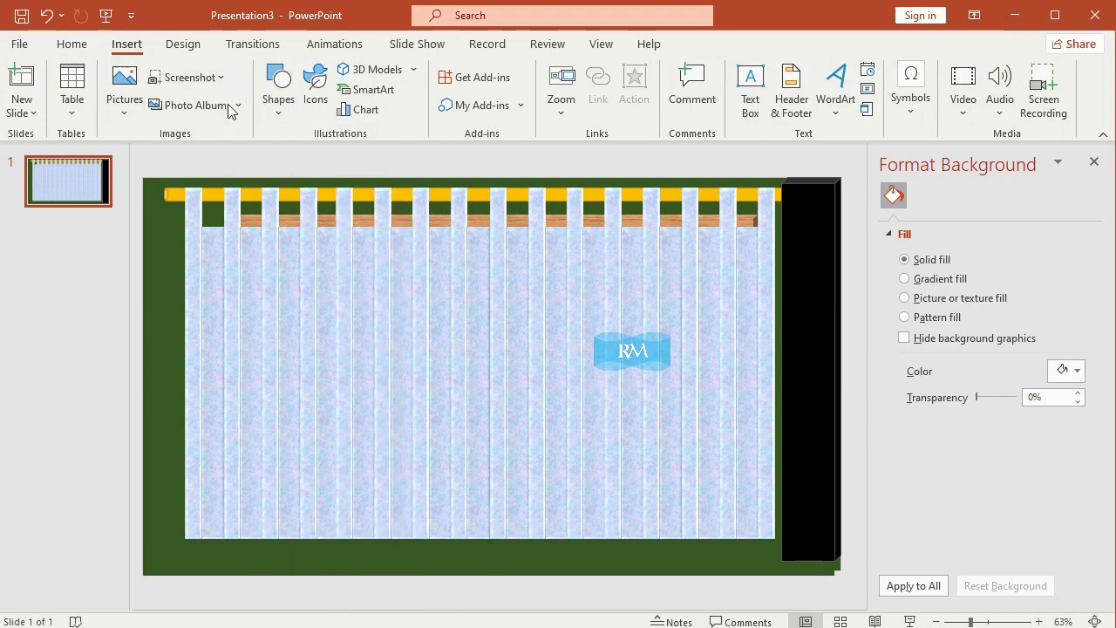
click(279, 103)
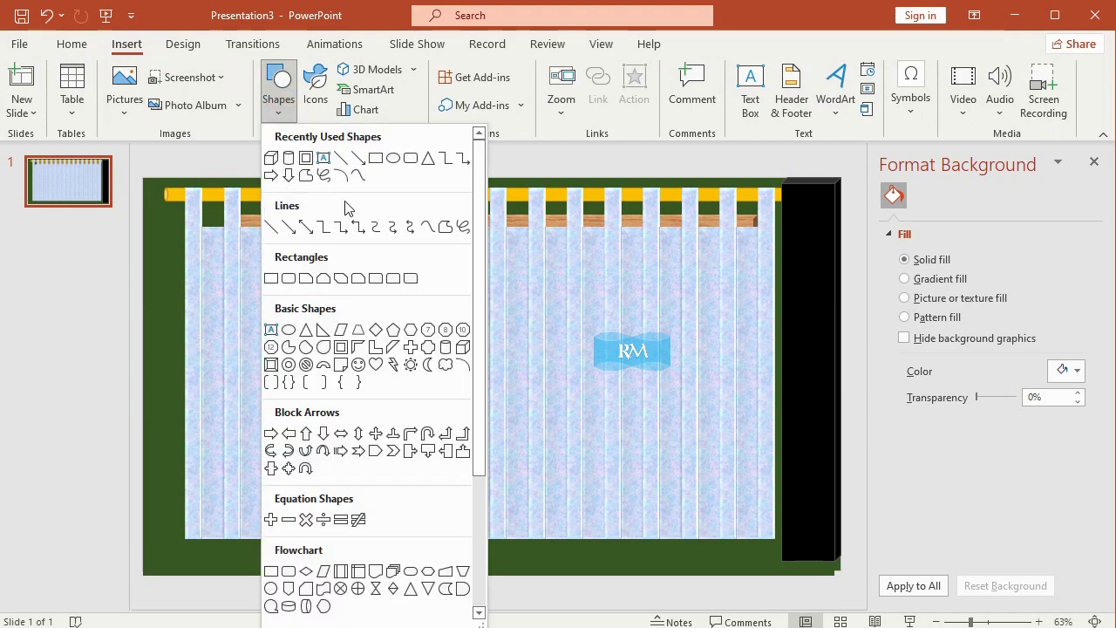
click(288, 329)
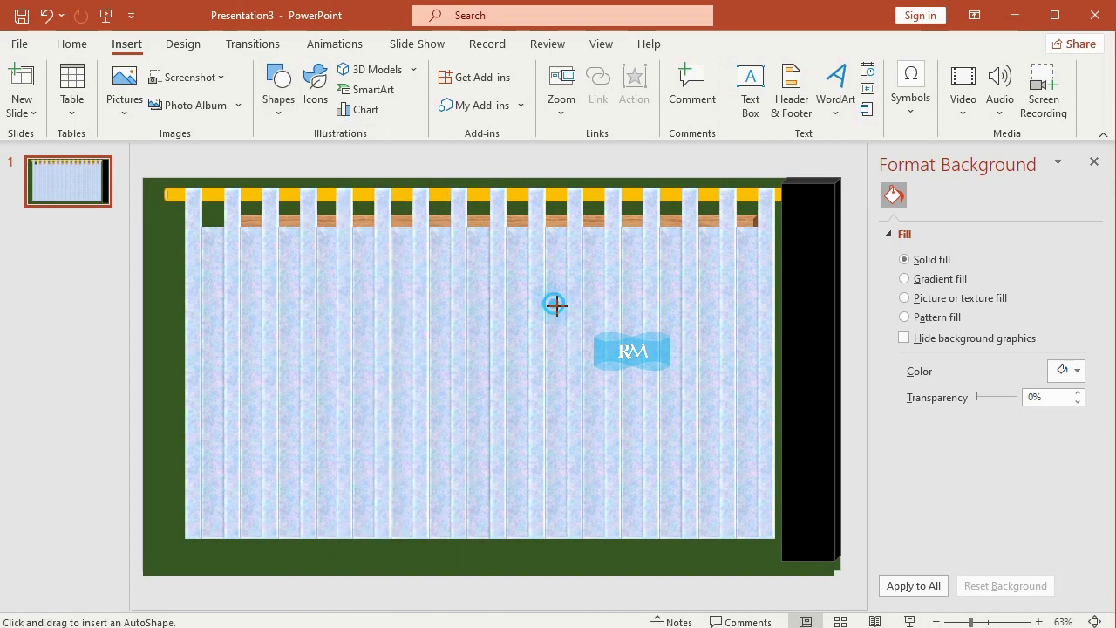
drag(552, 302, 616, 365)
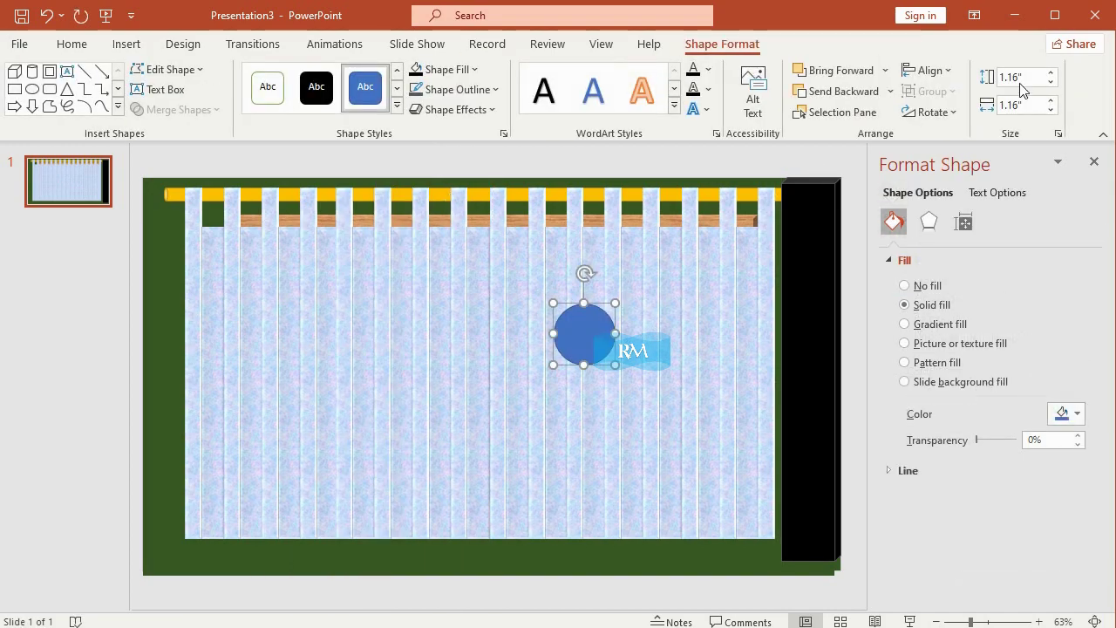
click(1025, 77)
text(0.78)
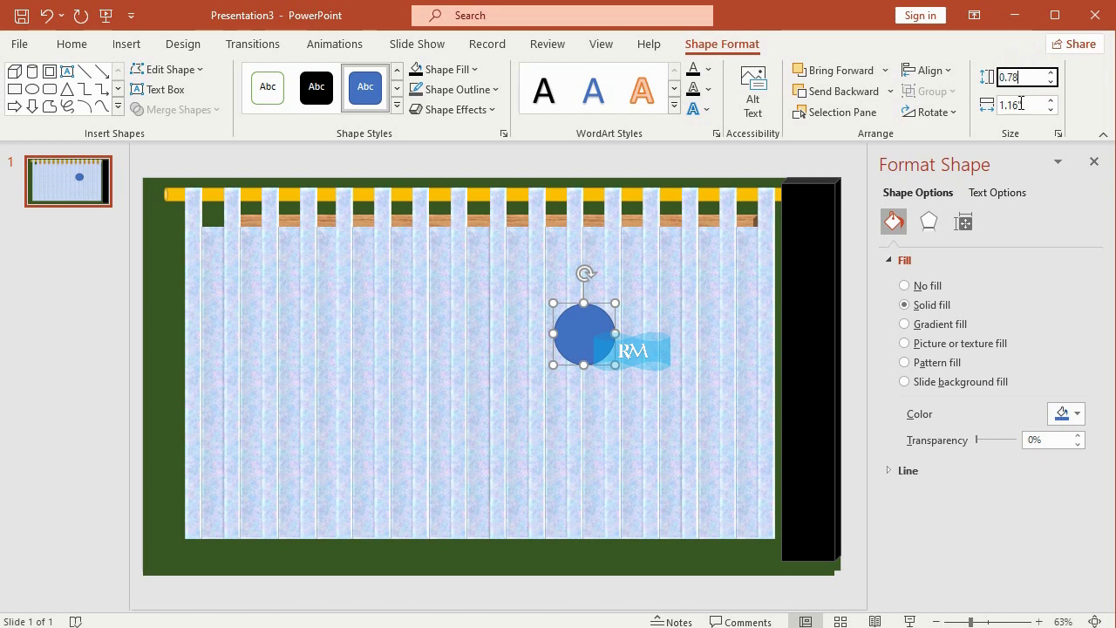
click(1020, 104)
text(0.78)
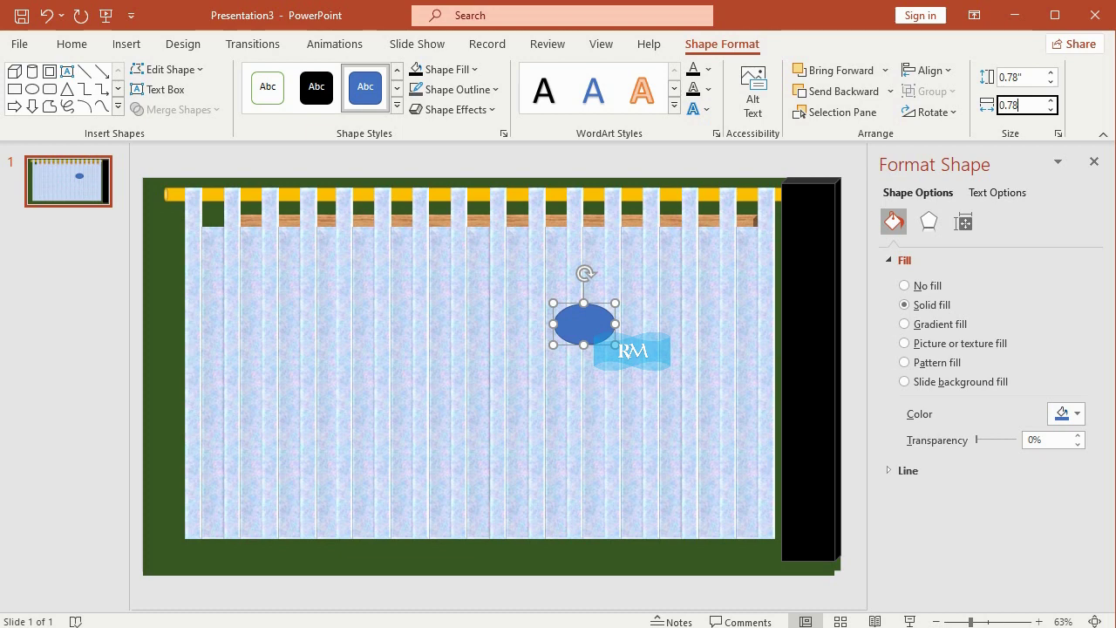
key(Return)
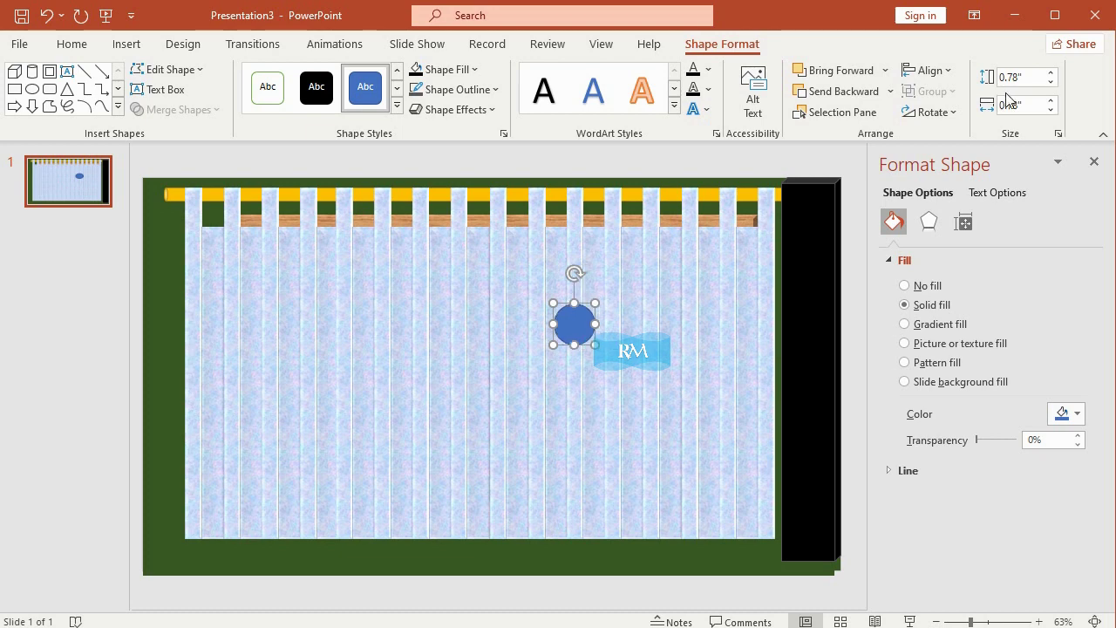
- Fill the circle light blue, remove its outline, and apply a 3-D bevel preset
click(467, 75)
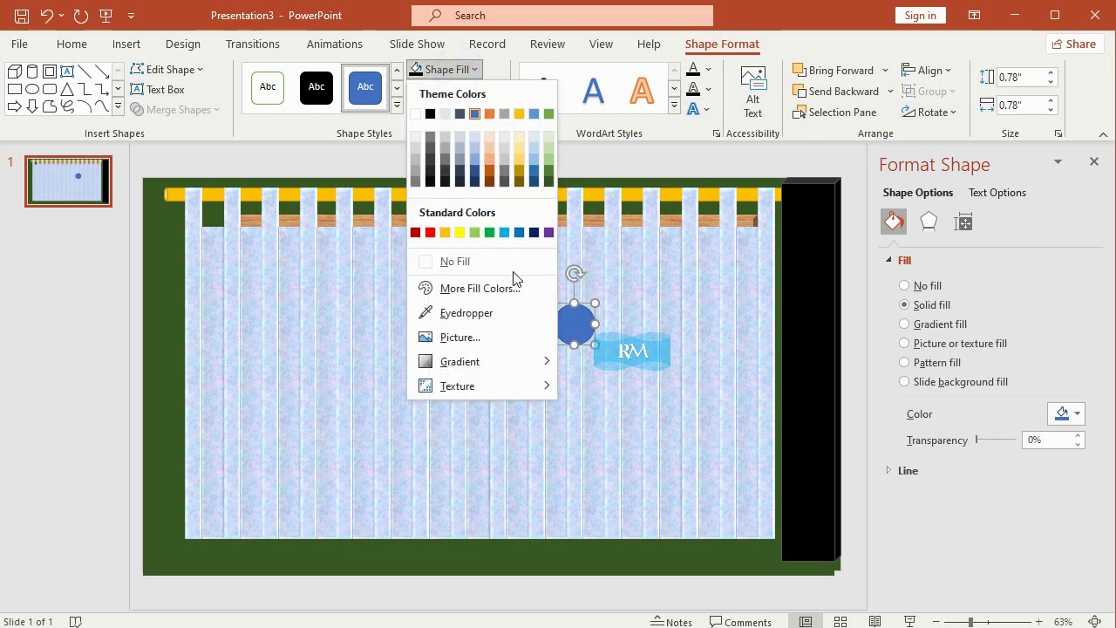
click(504, 232)
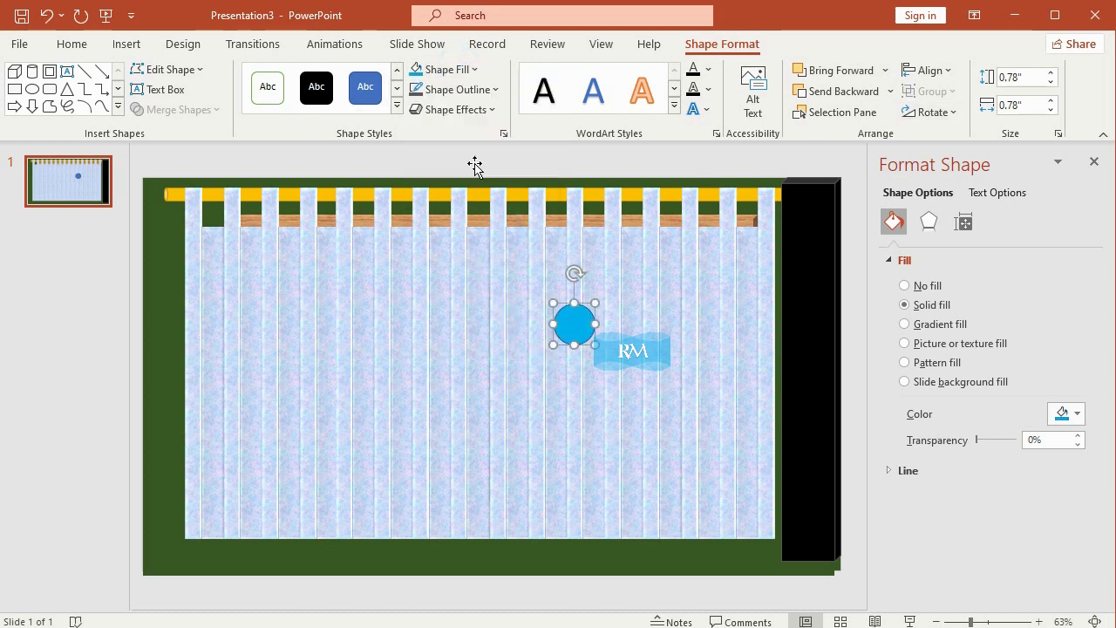
click(462, 90)
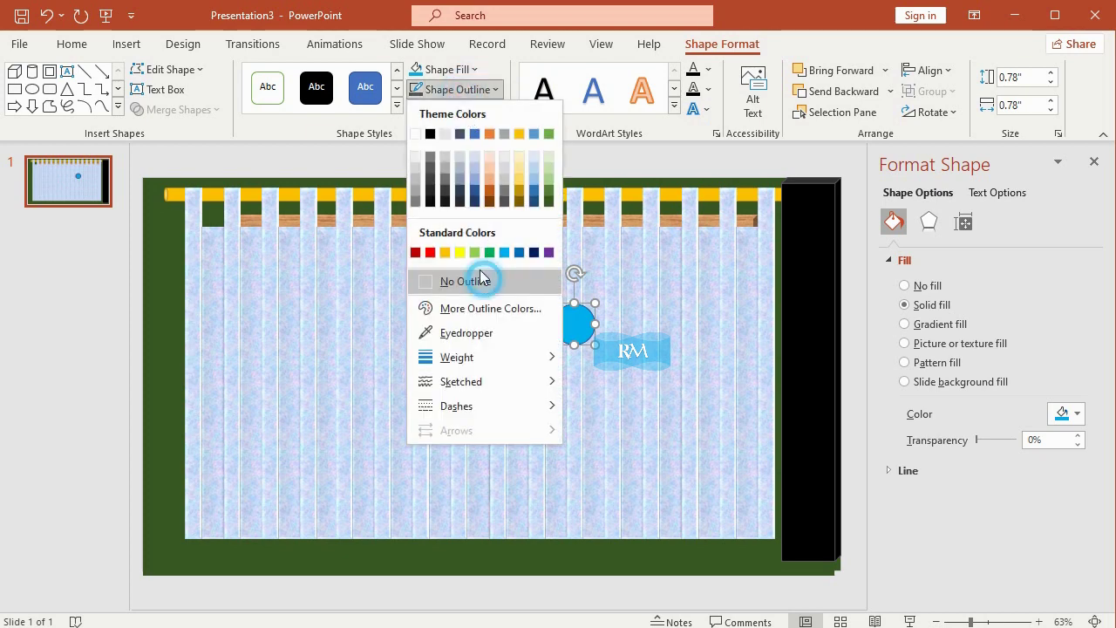
click(474, 280)
click(462, 111)
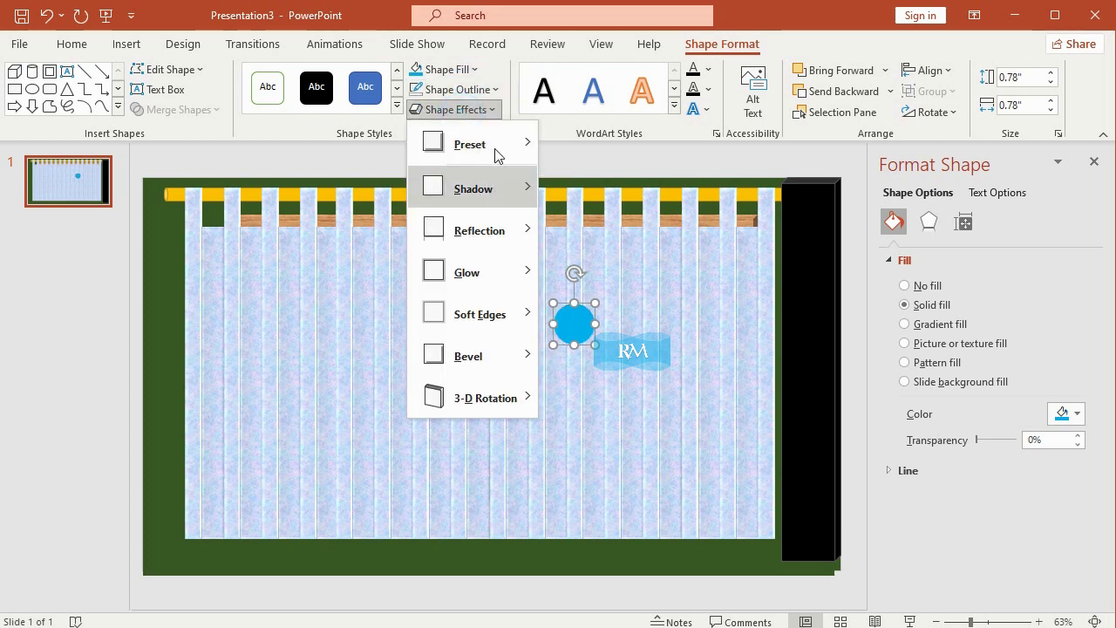
mouse_move(494, 178)
mouse_move(489, 152)
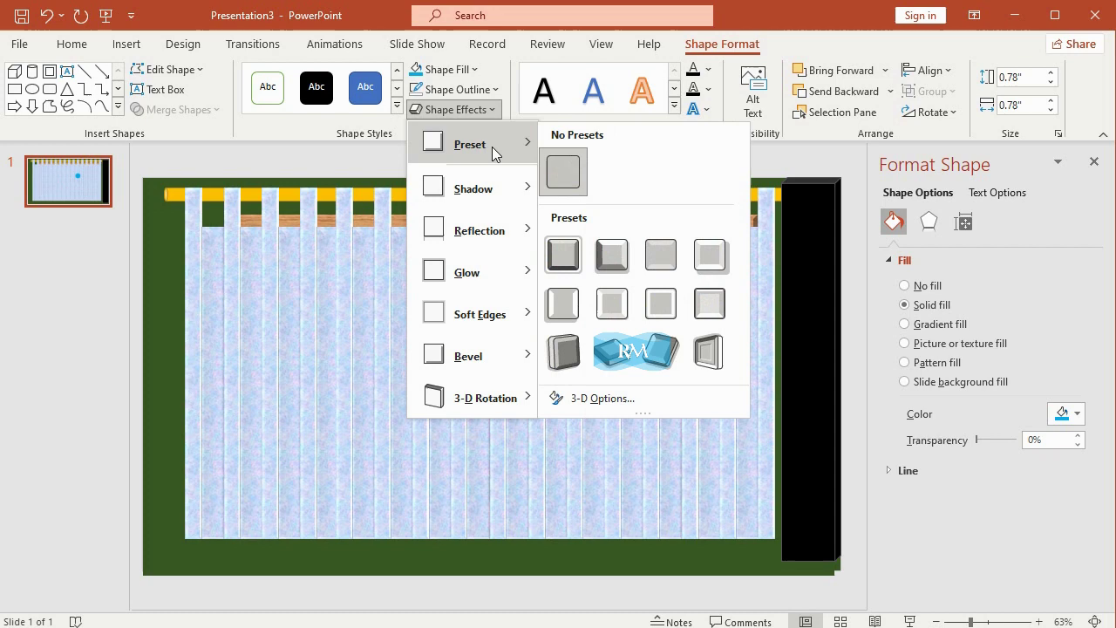
click(612, 255)
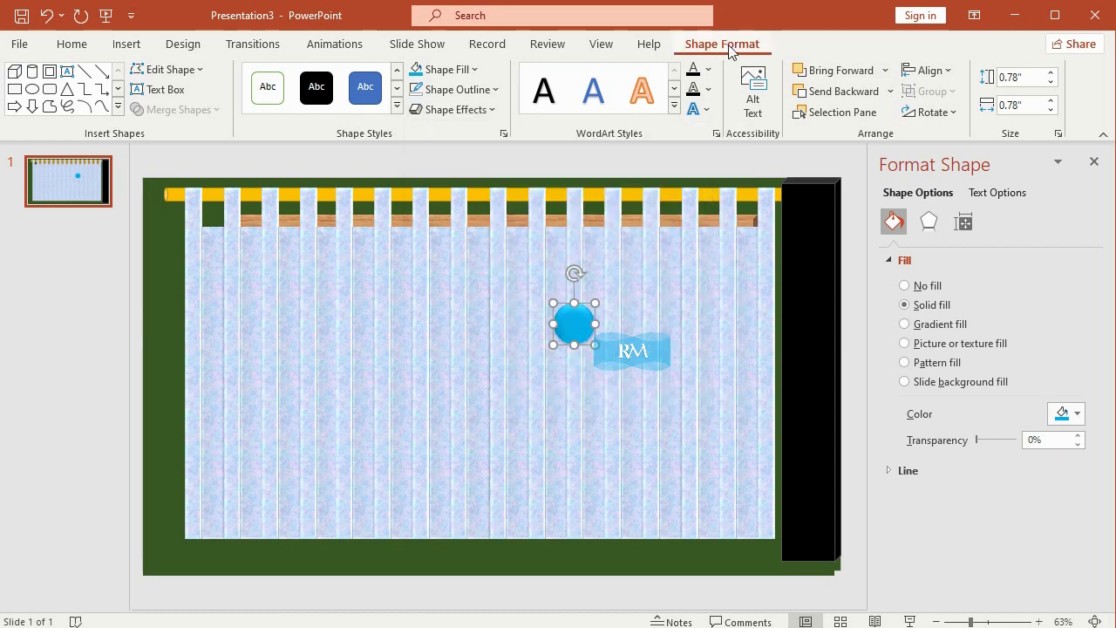
click(157, 88)
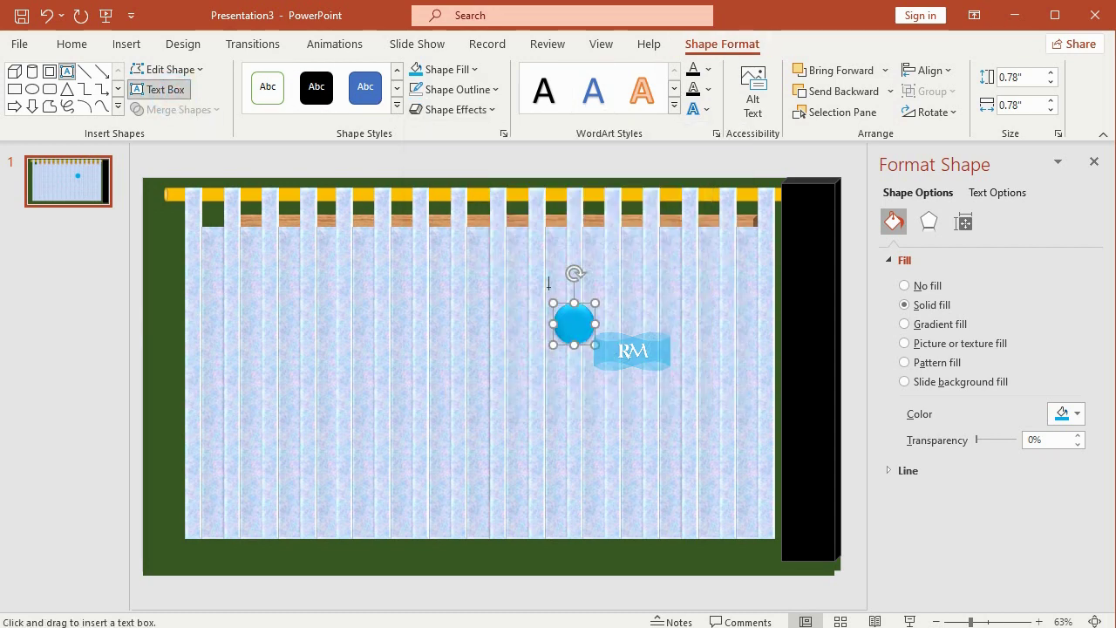
- Label the circle OPEN in 10.5-point font, then copy and paste the button
click(574, 323)
text(OPEN)
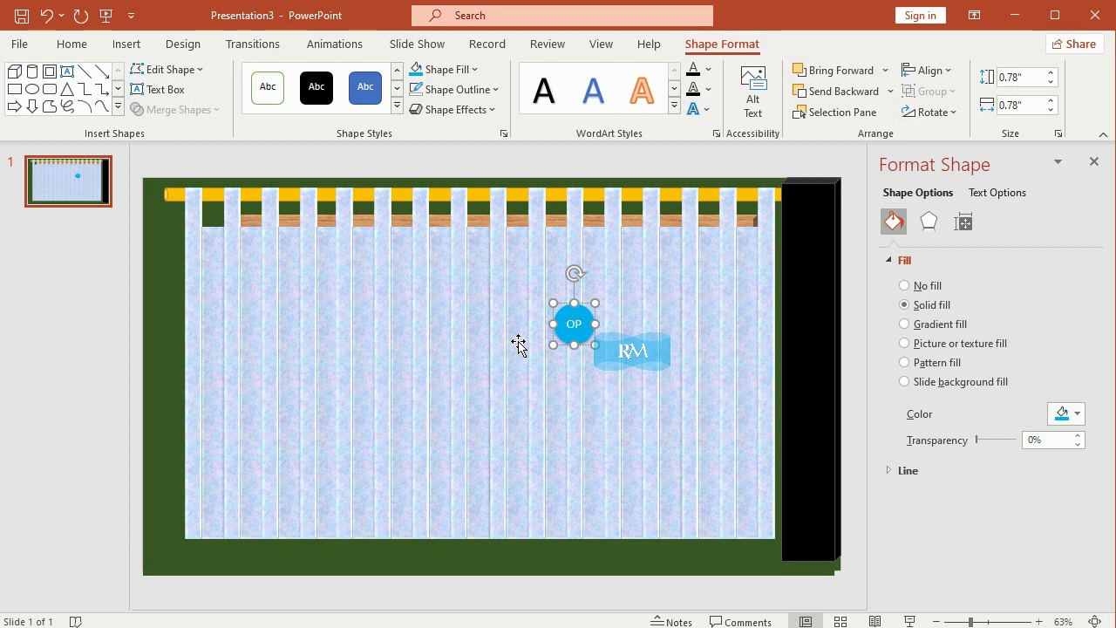
double_click(572, 316)
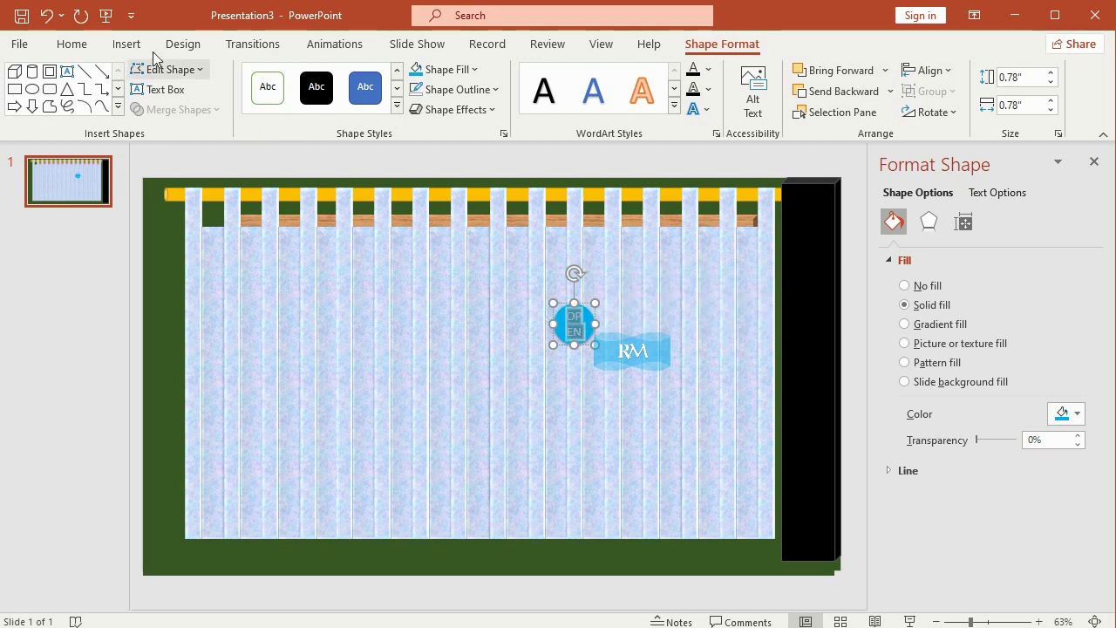
click(83, 48)
click(367, 76)
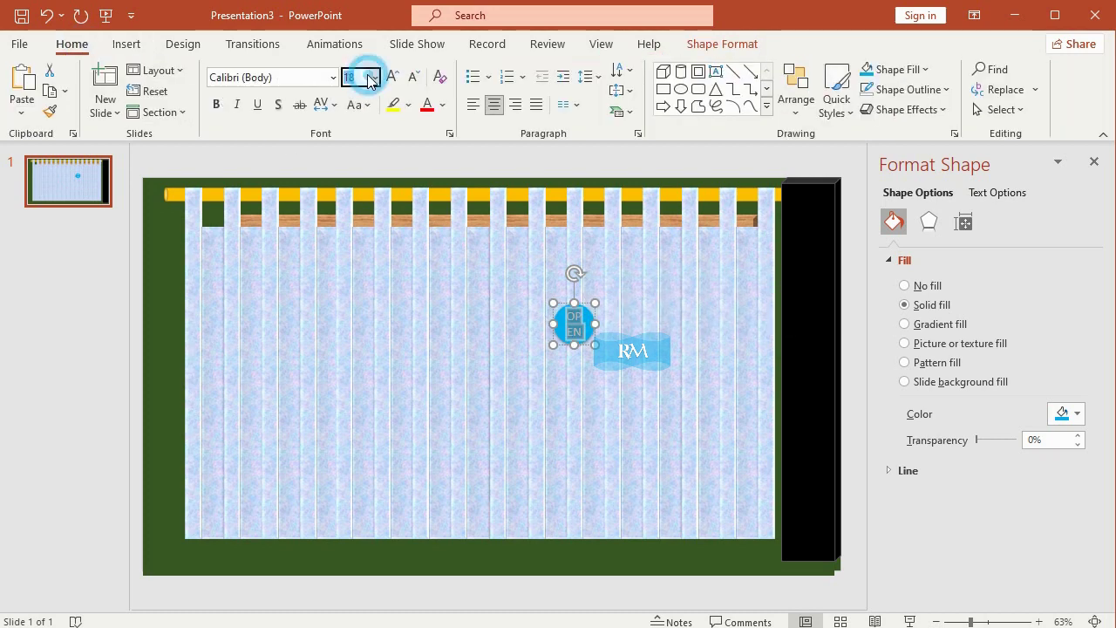
click(371, 78)
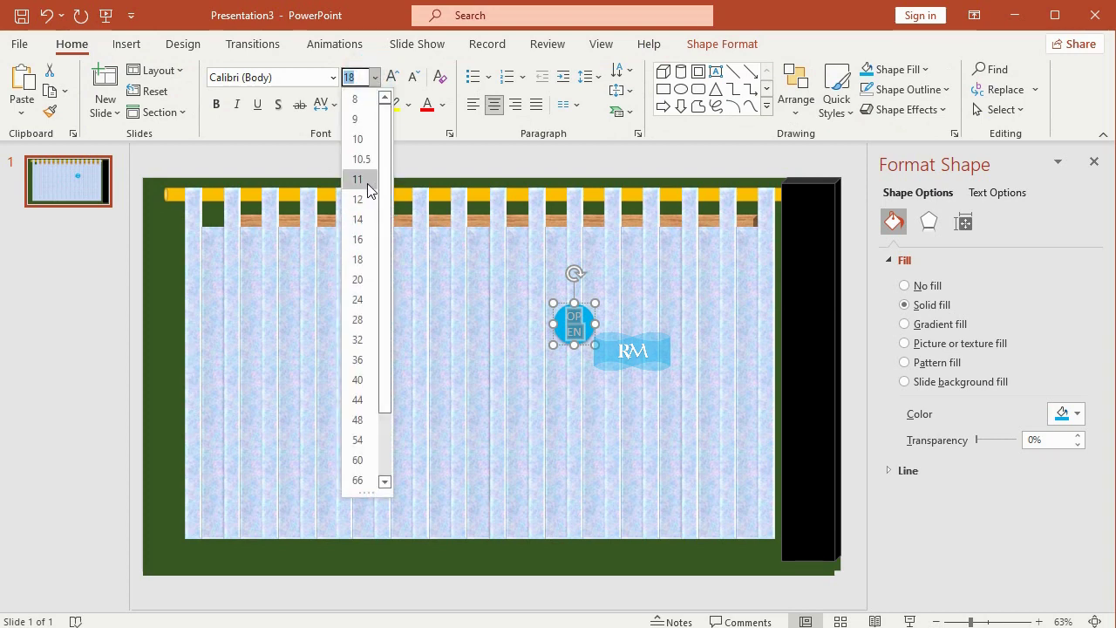
click(361, 160)
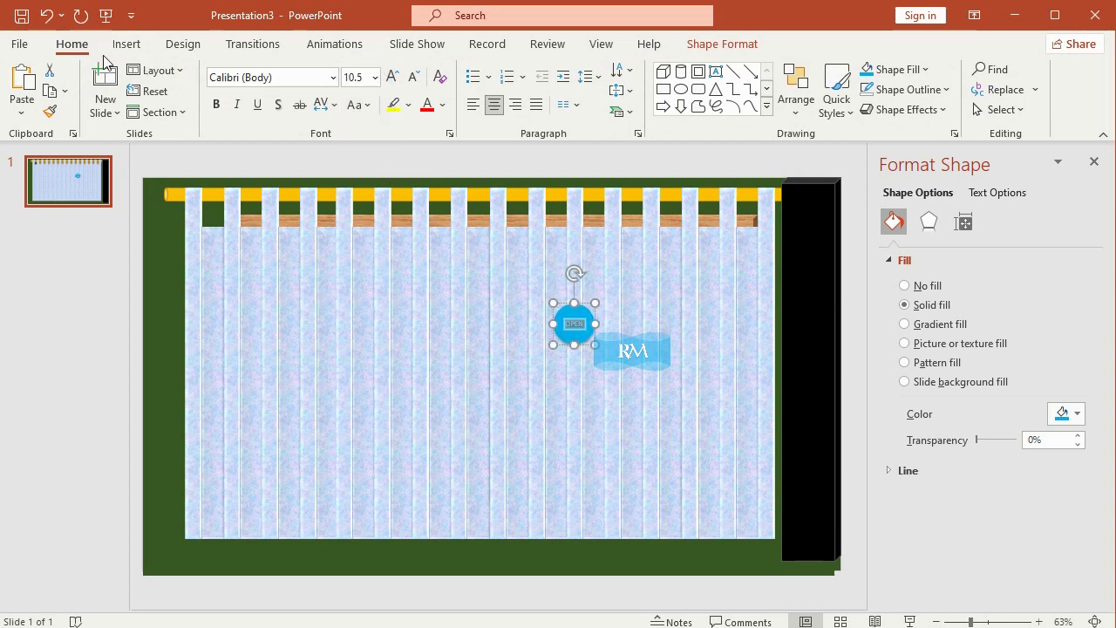
click(49, 91)
click(22, 76)
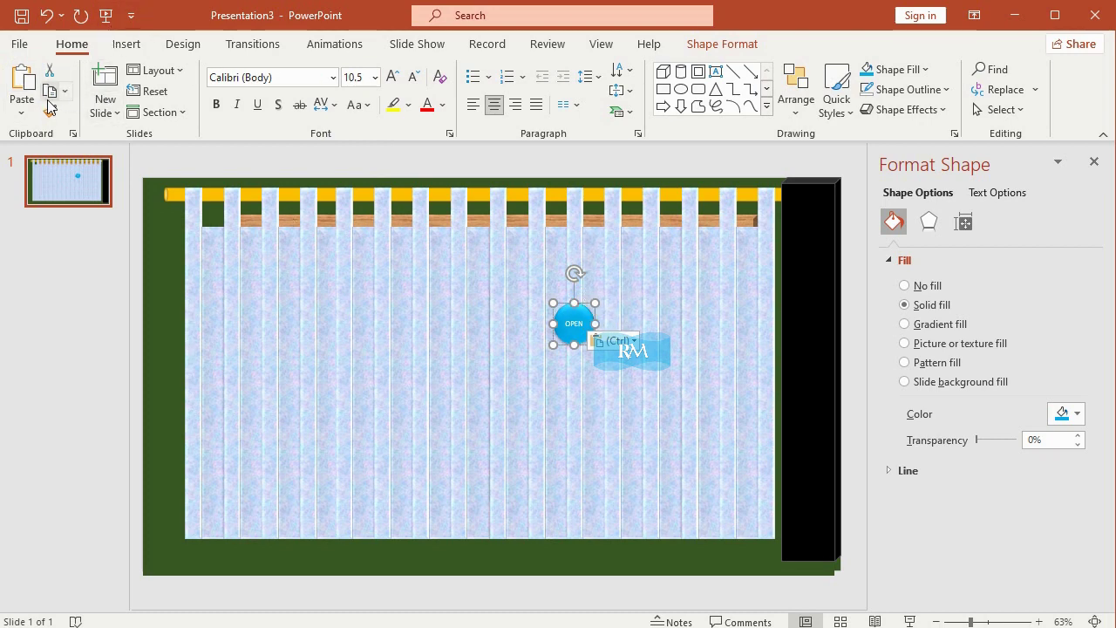
- Paste another button copy below the original and fill it red
click(23, 76)
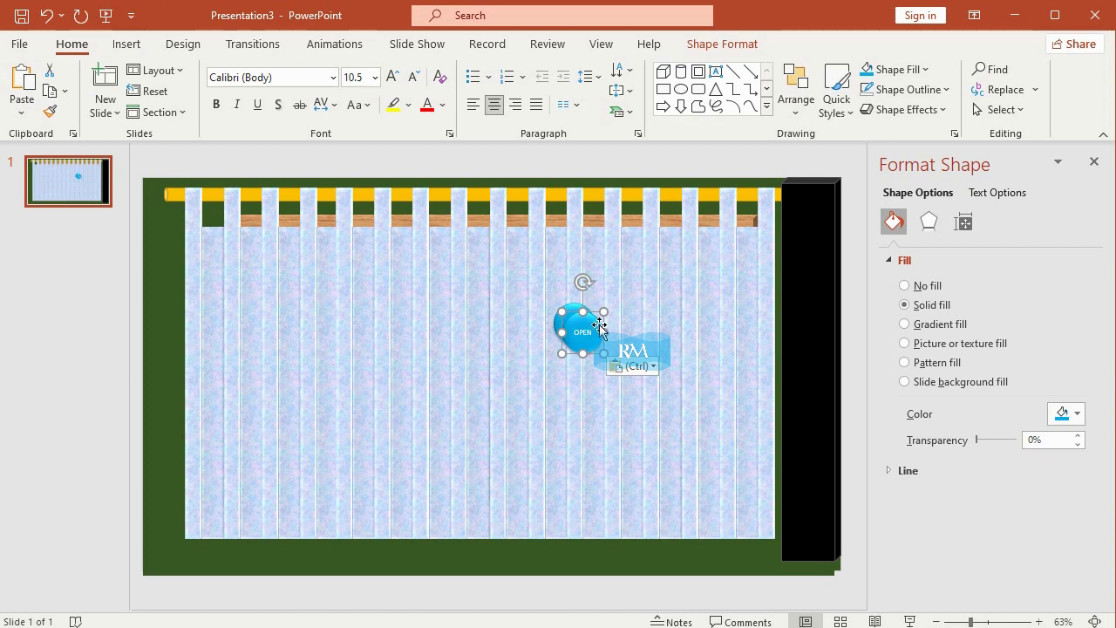
drag(597, 318, 615, 380)
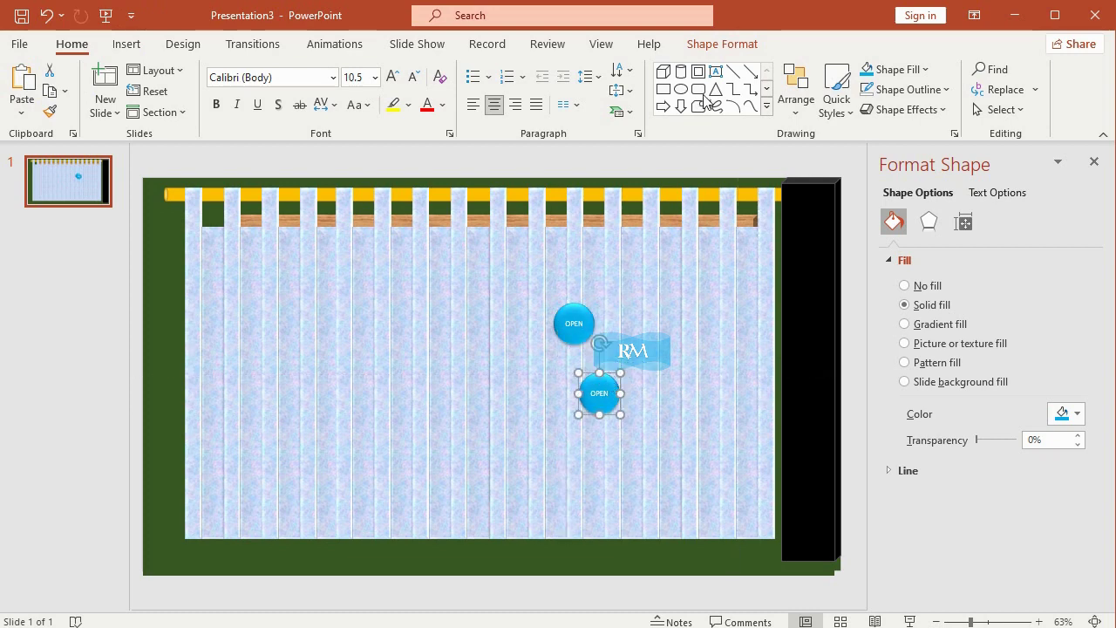
click(722, 44)
click(444, 69)
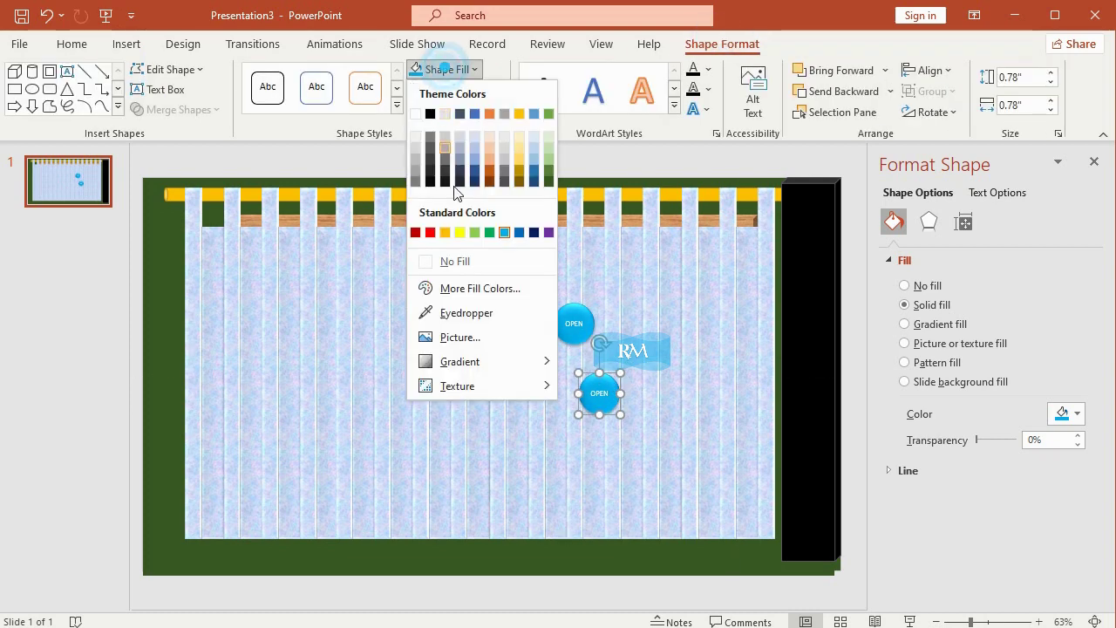
click(430, 232)
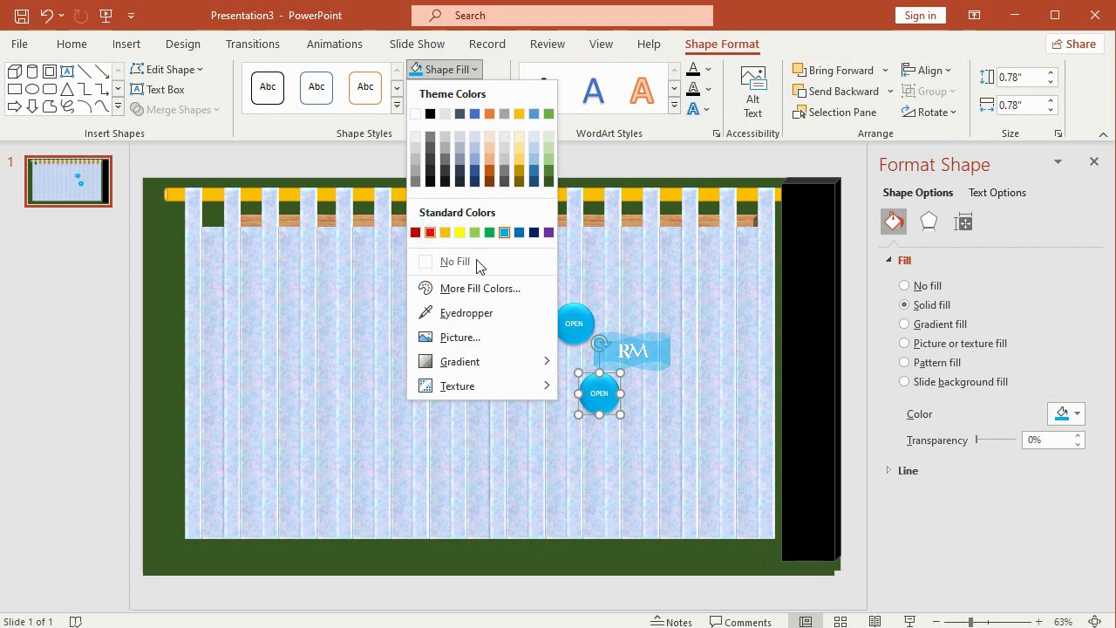
- Replace the red button's label with CLOSE in 9-point font
double_click(599, 393)
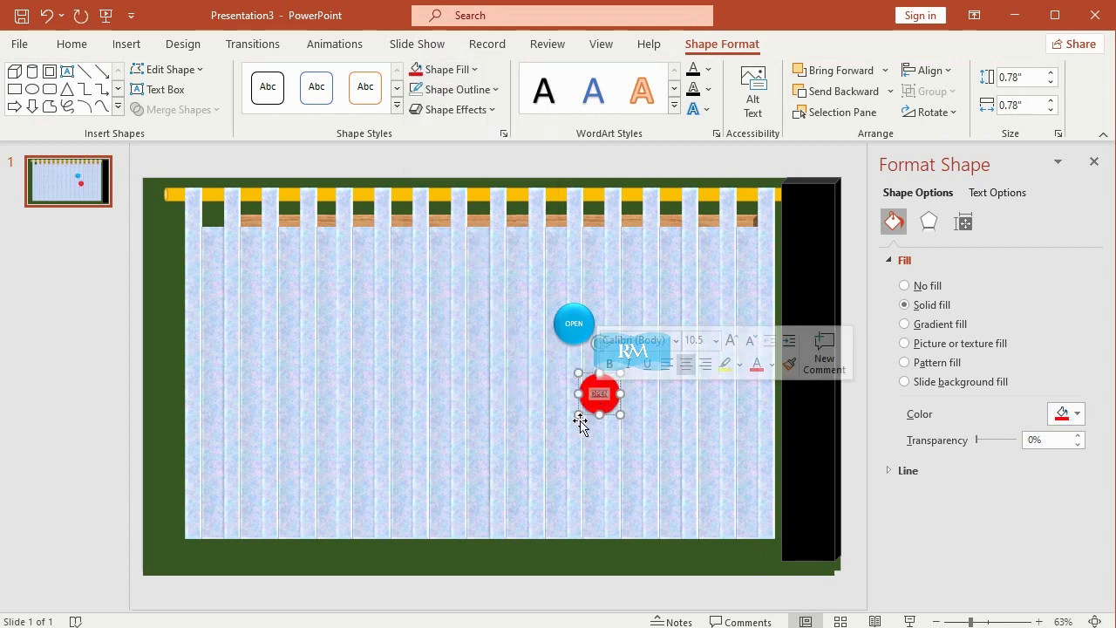
key(Delete)
text(CLOS)
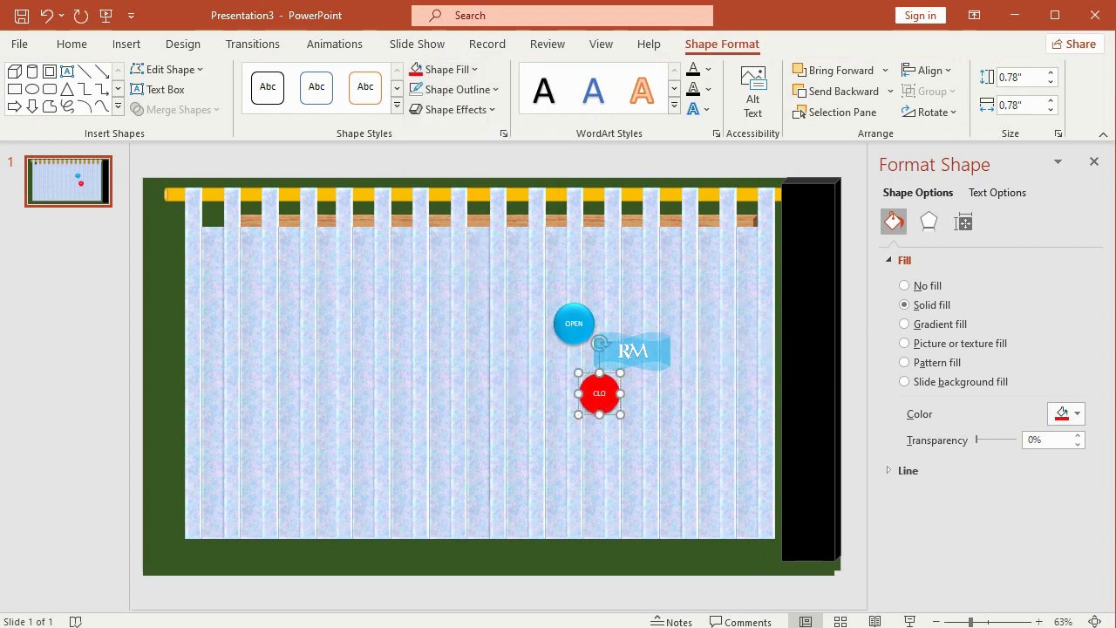
double_click(597, 392)
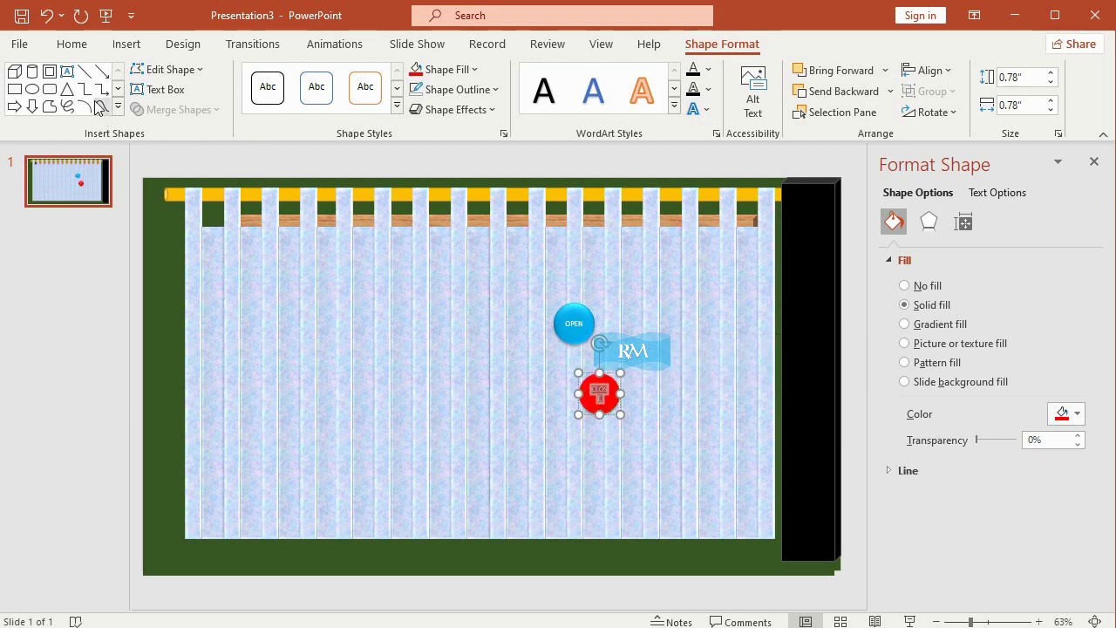
click(72, 45)
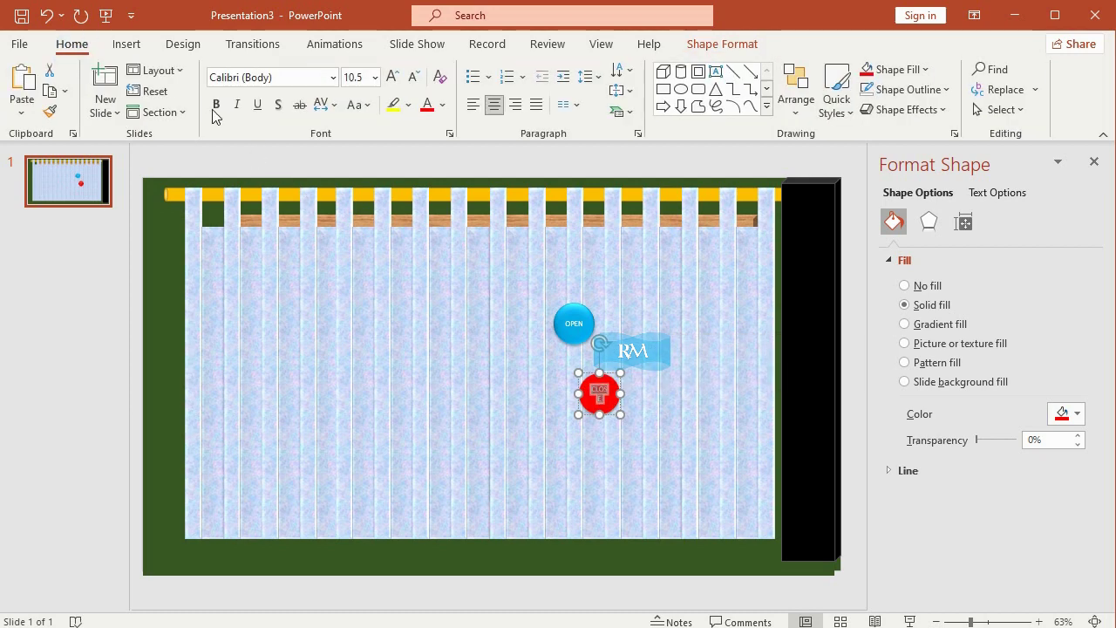
click(376, 77)
click(356, 118)
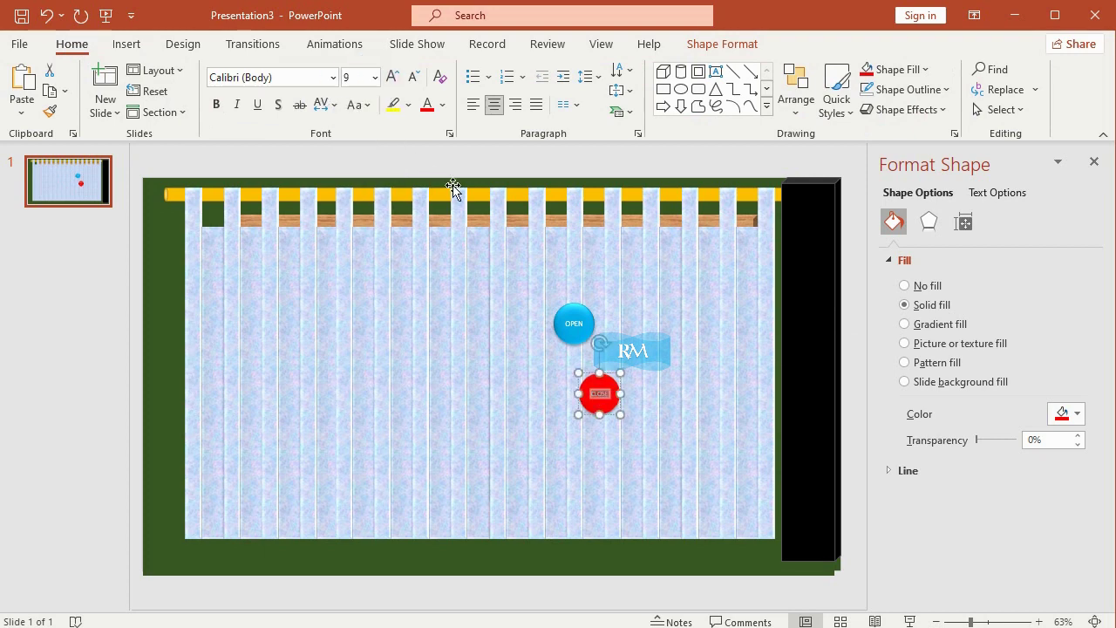
- Stack the OPEN and CLOSE buttons on the black column and close the Format Shape pane
drag(584, 321, 819, 461)
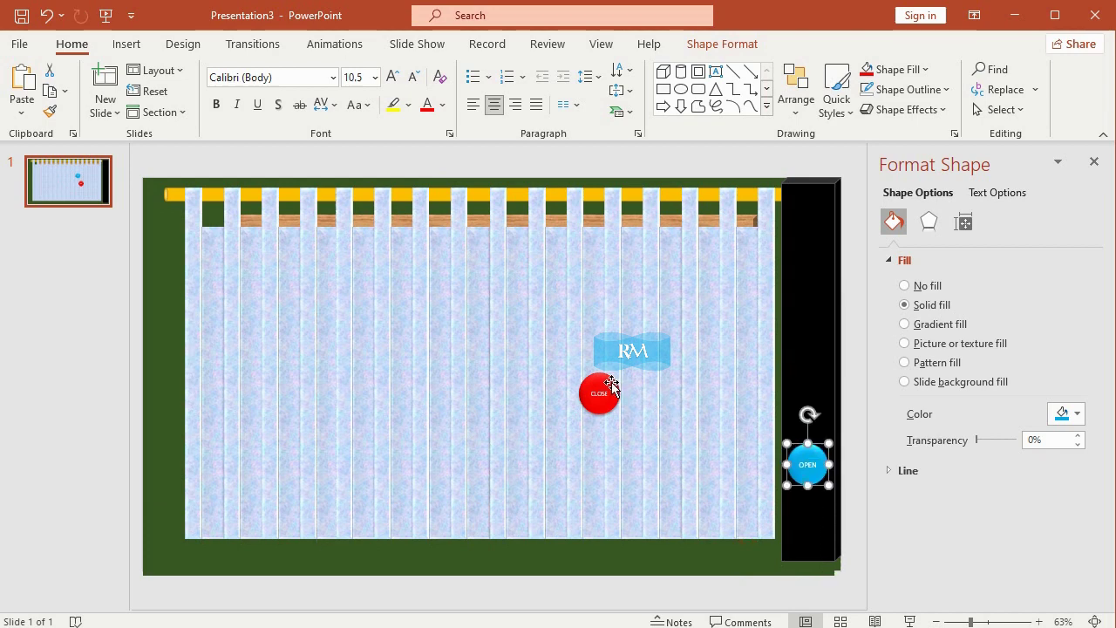
drag(612, 385, 819, 506)
click(1095, 163)
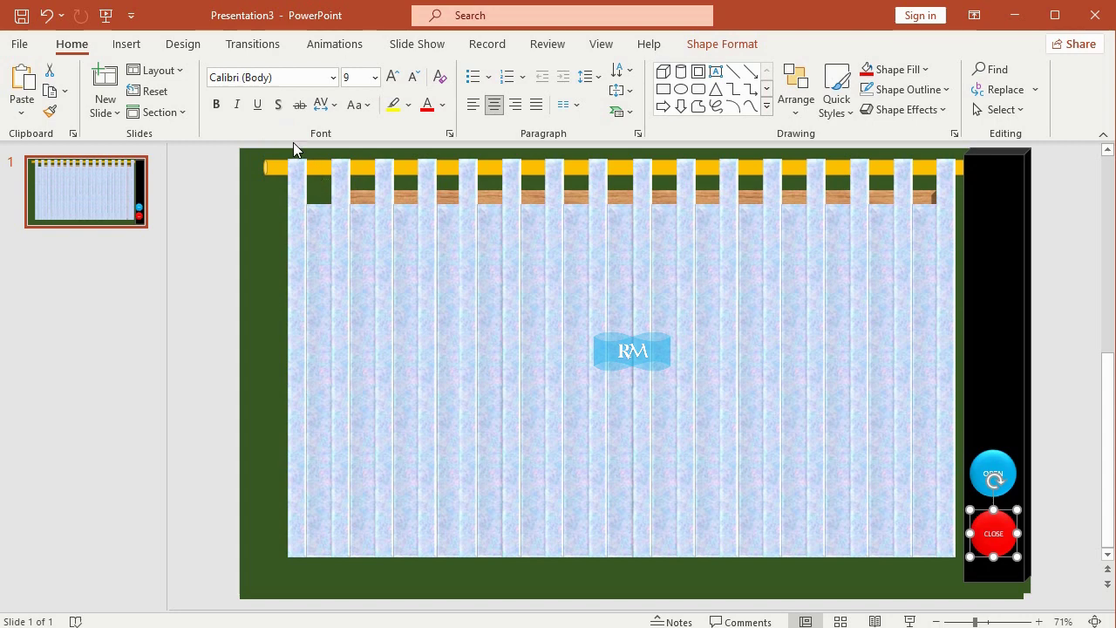
mouse_move(283, 144)
mouse_down()
mouse_move(924, 596)
mouse_move(962, 576)
mouse_up()
- Shift-select every curtain strip from left to right, undoing an accidental nudge
click(1056, 254)
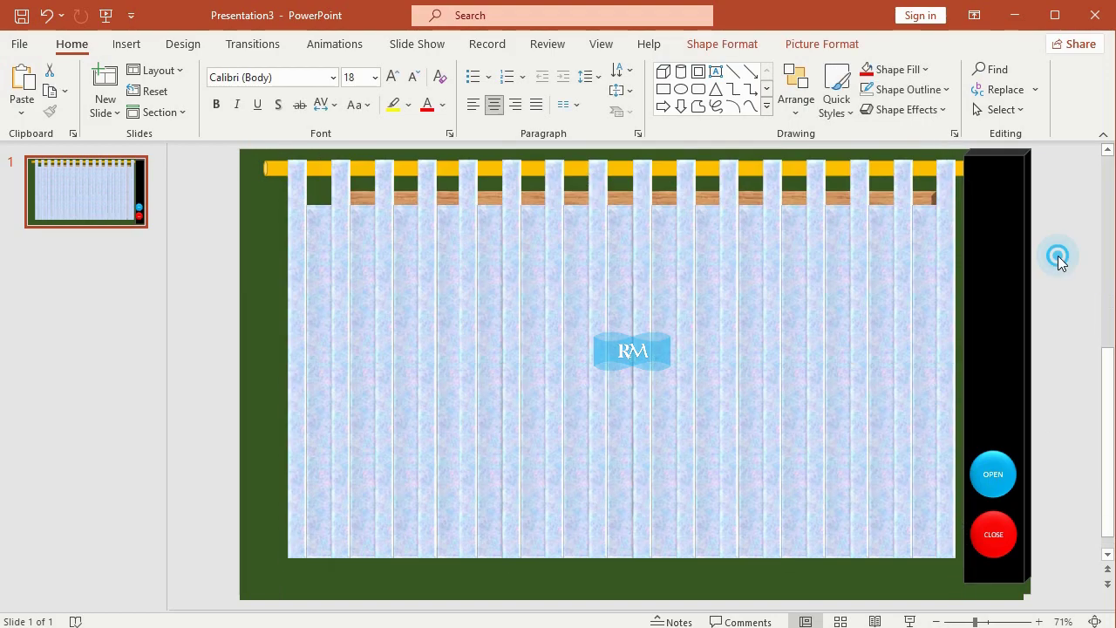
click(298, 239)
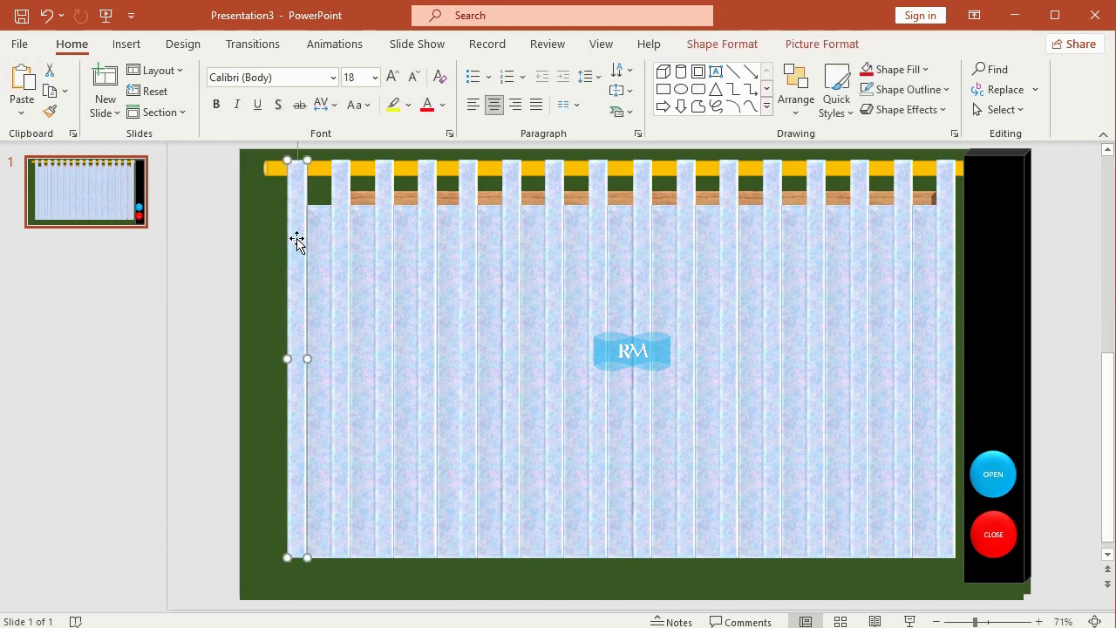
shift+click(319, 251)
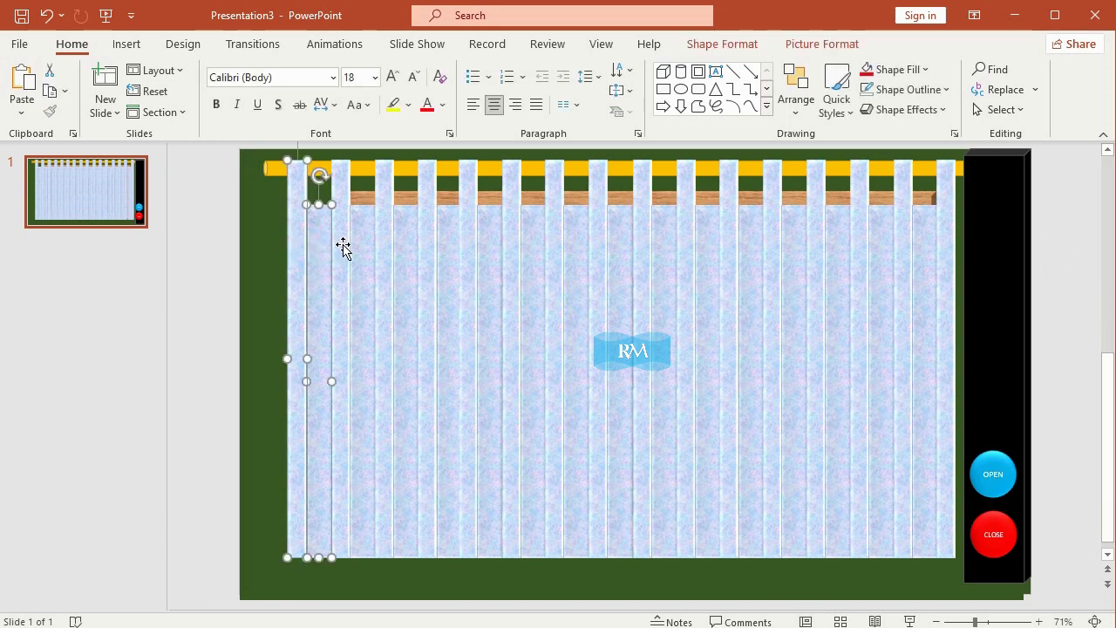
shift+click(344, 247)
shift+click(362, 243)
shift+click(382, 230)
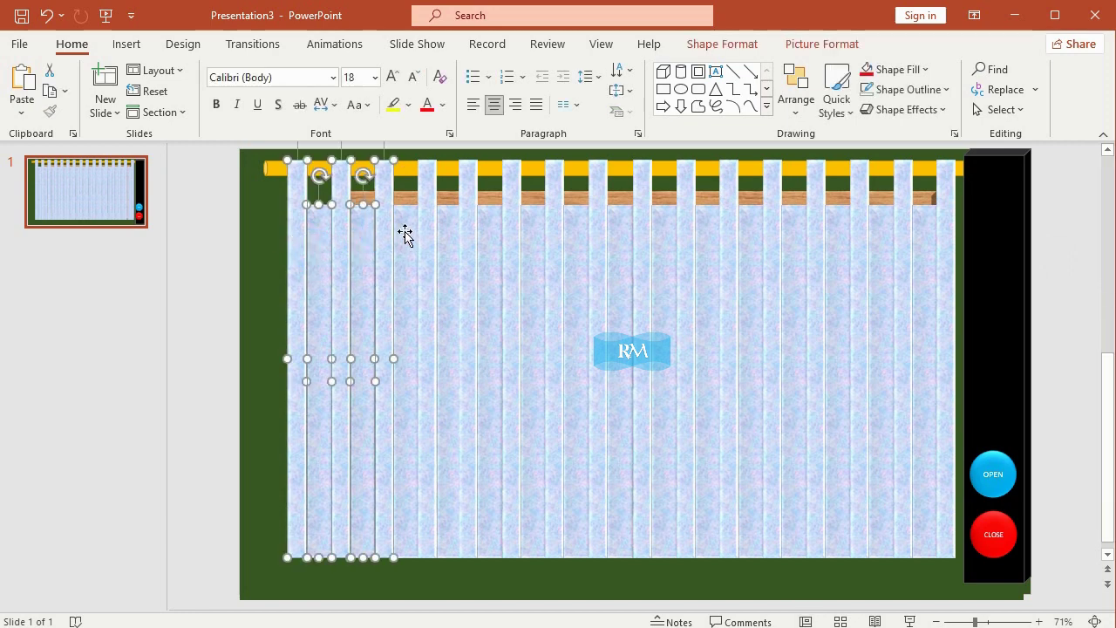
shift+click(406, 231)
shift+click(430, 229)
shift+click(446, 230)
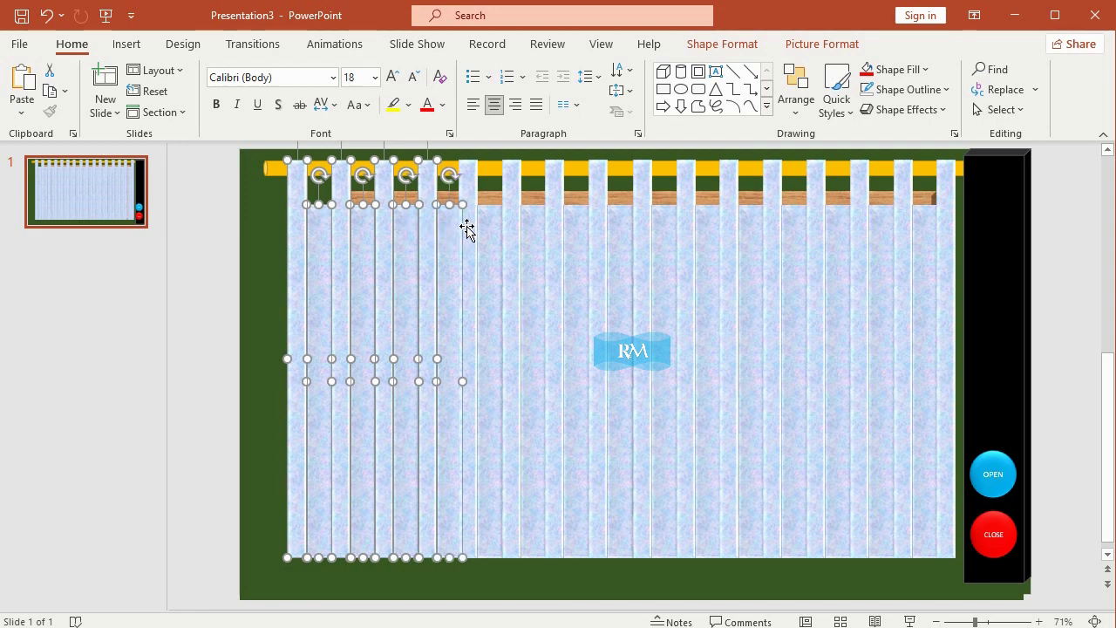
shift+click(468, 222)
shift+click(485, 240)
shift+click(514, 234)
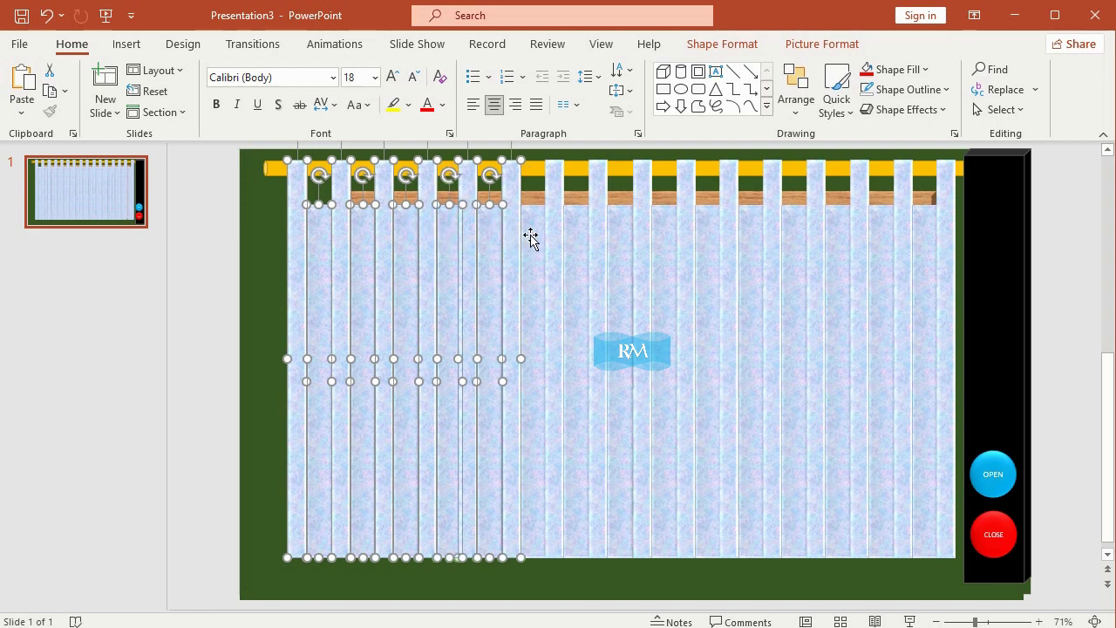
shift+click(532, 236)
shift+click(553, 230)
shift+click(572, 240)
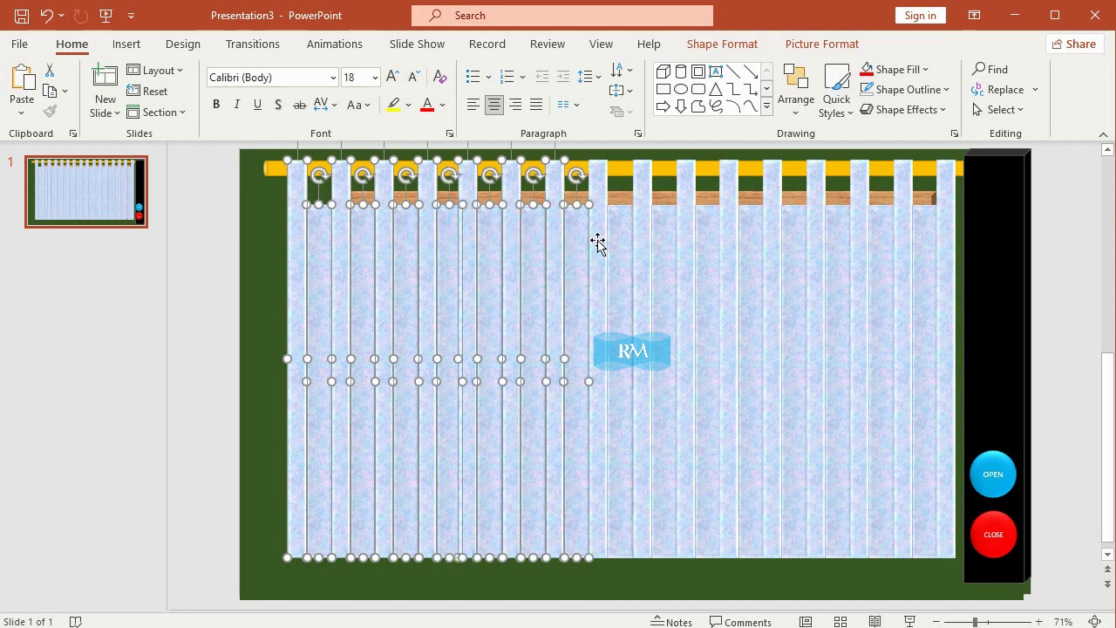
shift+click(598, 241)
shift+click(618, 241)
shift+click(641, 235)
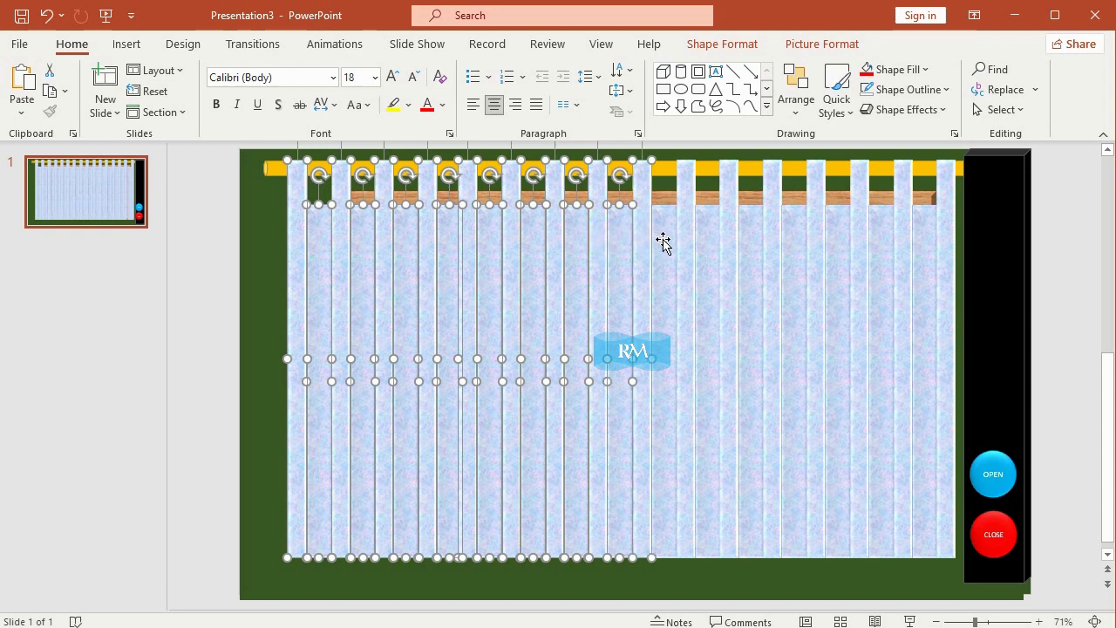
shift+click(665, 241)
shift+click(688, 237)
shift+click(719, 240)
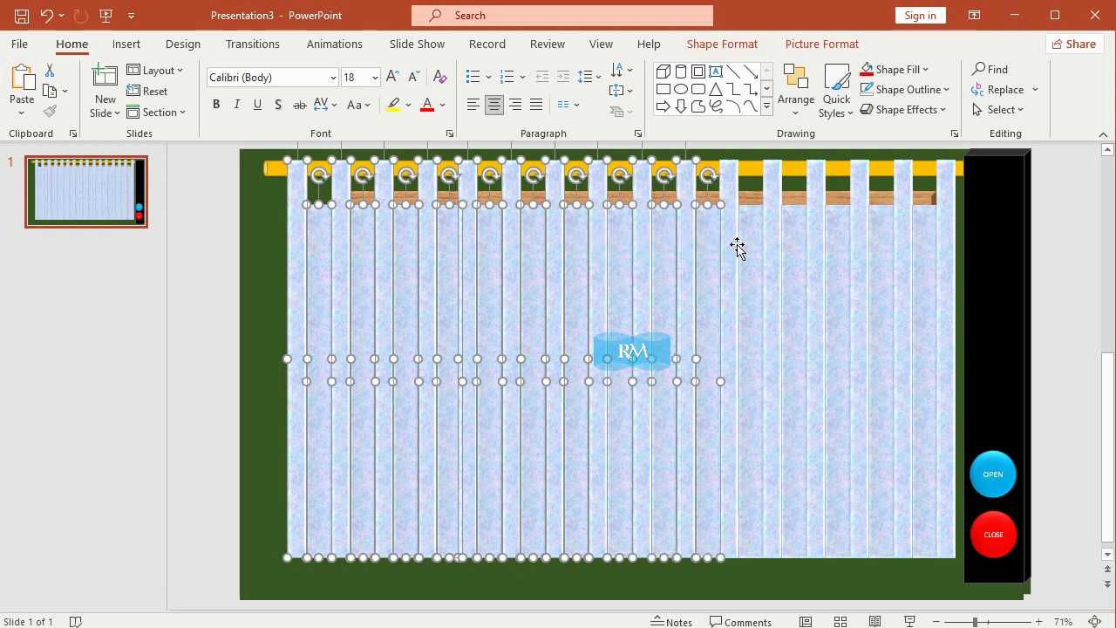
shift+click(732, 242)
shift+click(746, 242)
shift+click(773, 246)
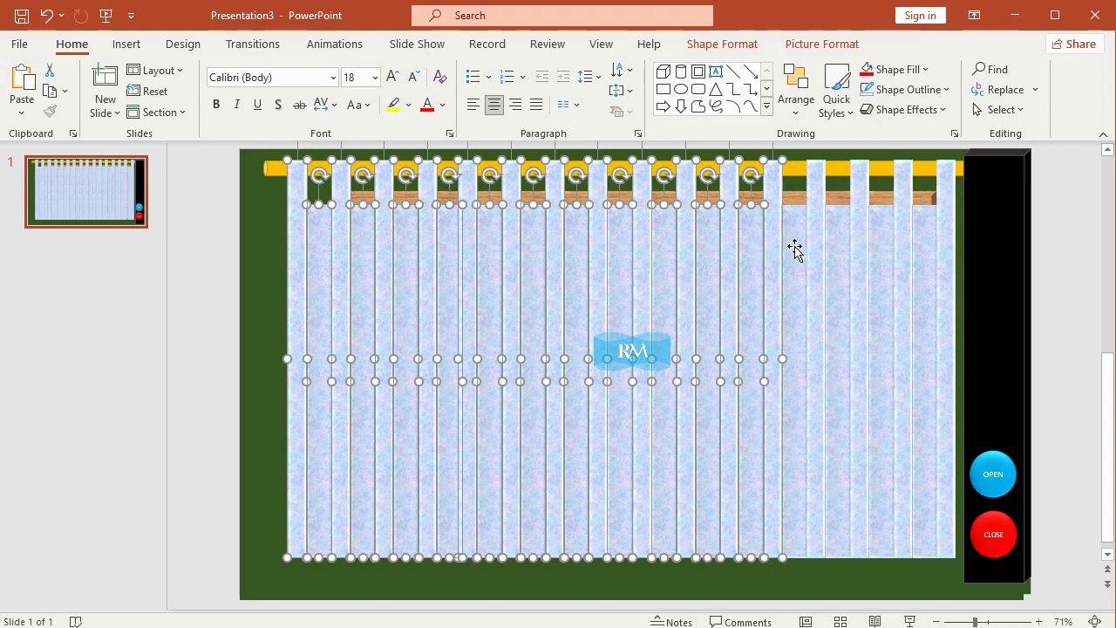
shift+click(792, 245)
shift+click(812, 242)
shift+click(836, 245)
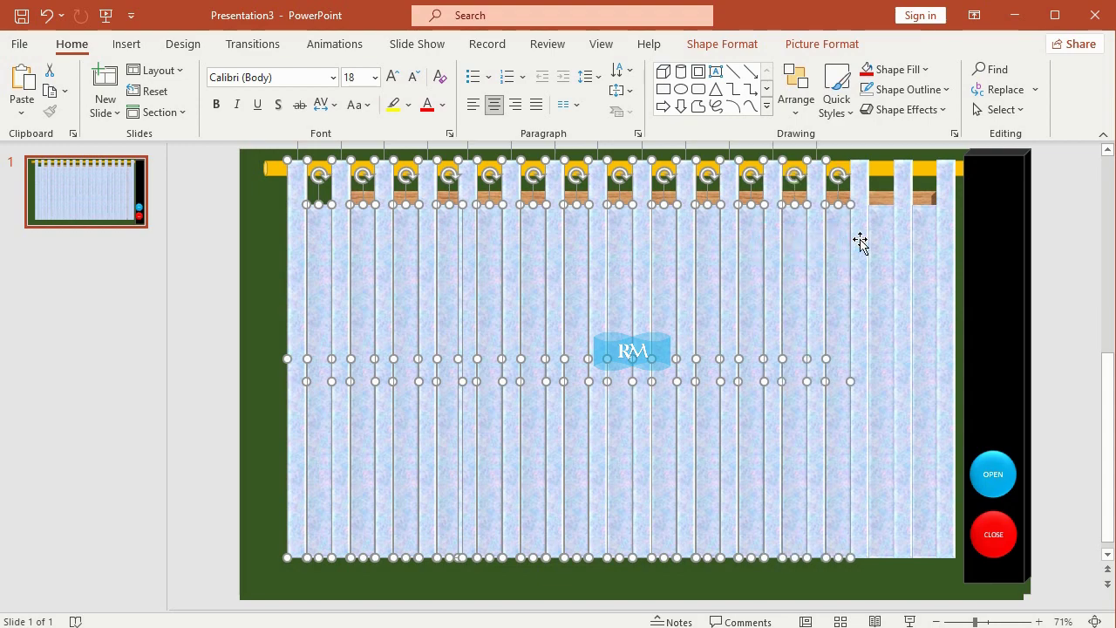
shift+click(860, 241)
shift+click(880, 241)
shift+click(922, 241)
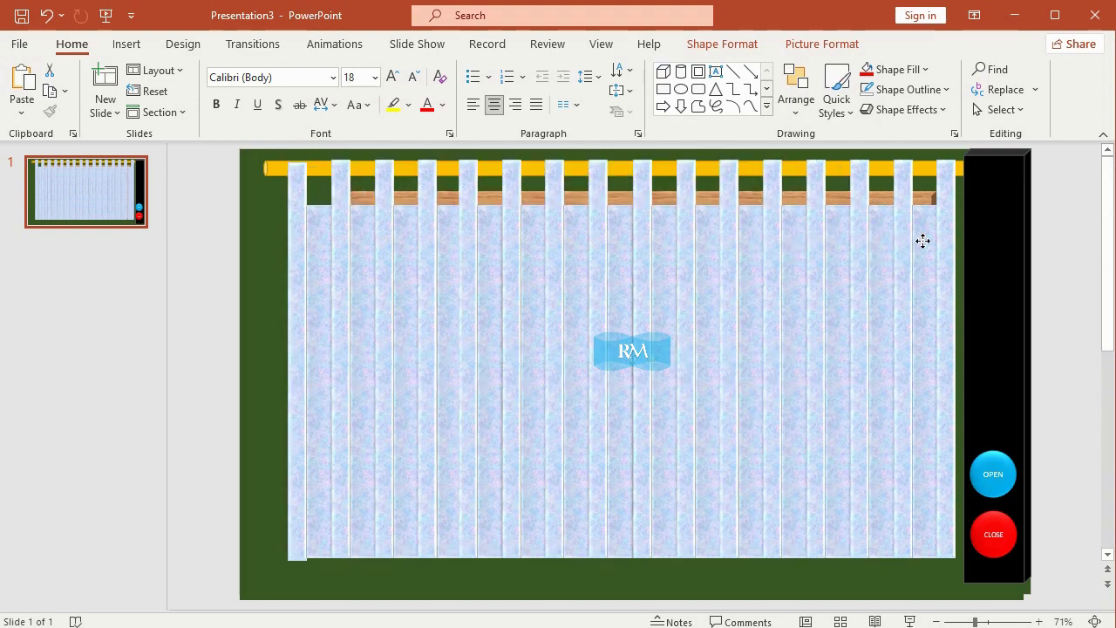
click(46, 15)
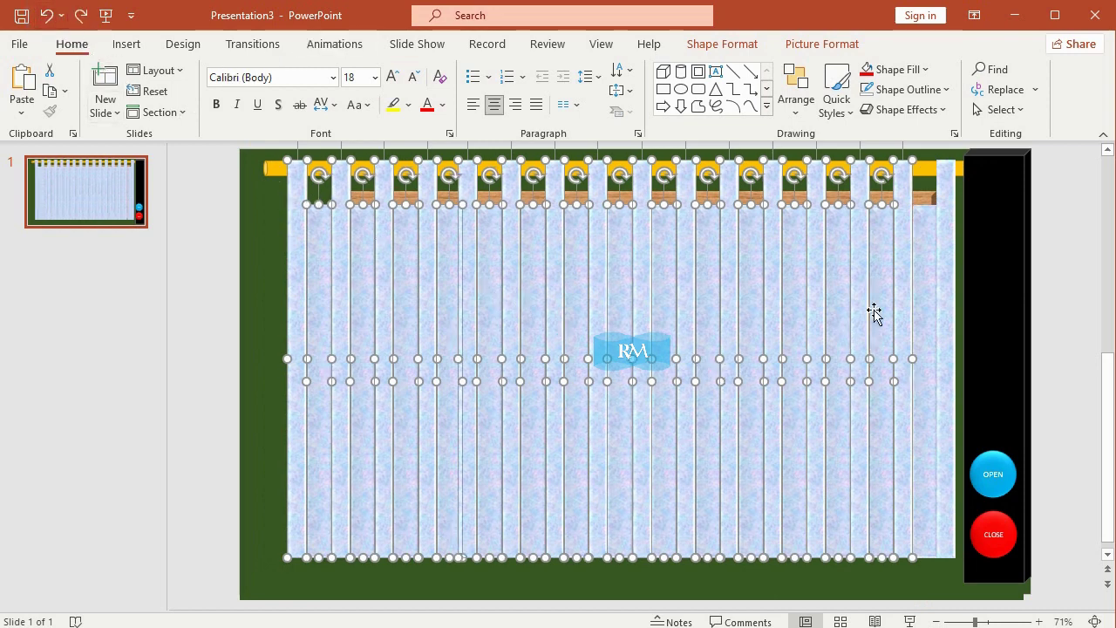
shift+click(926, 251)
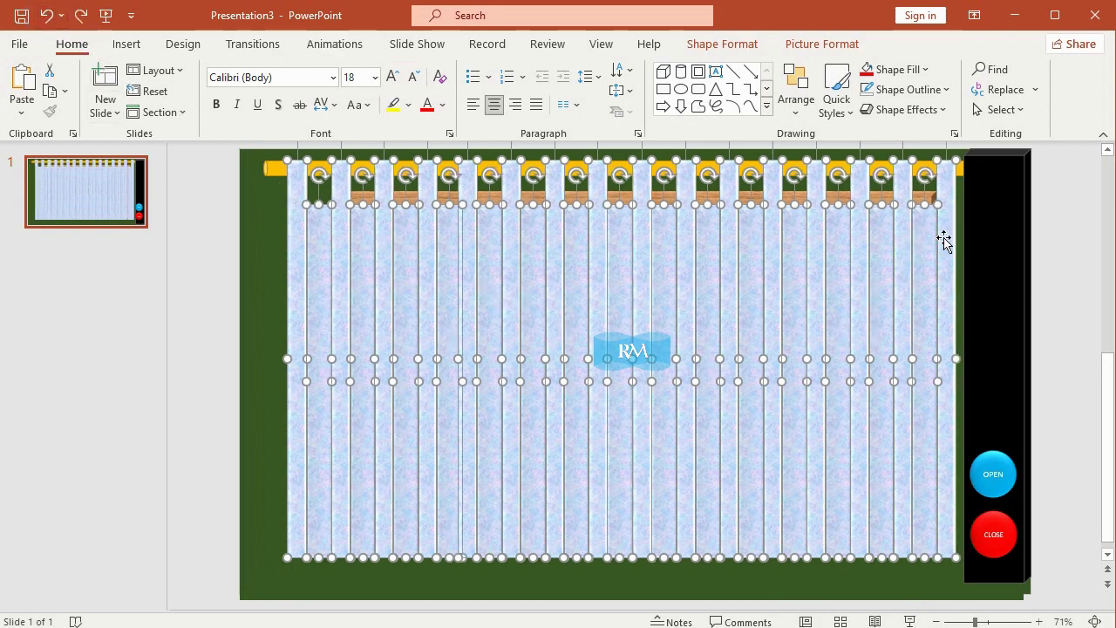
- Group the selected strips, test-drag the group, then undo the move
right_click(946, 236)
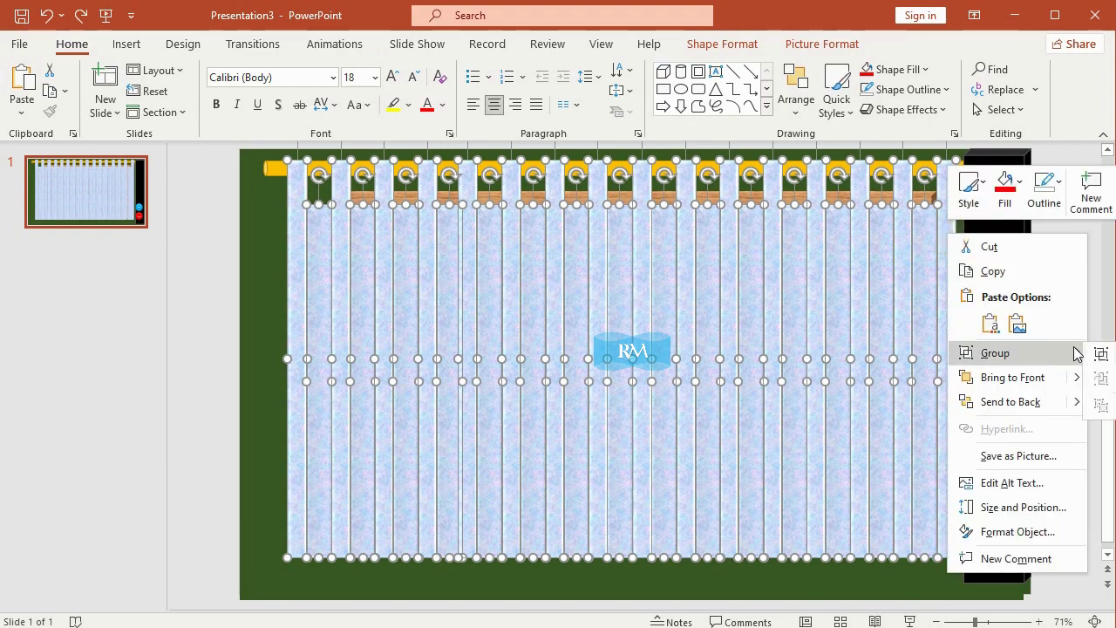
click(1105, 353)
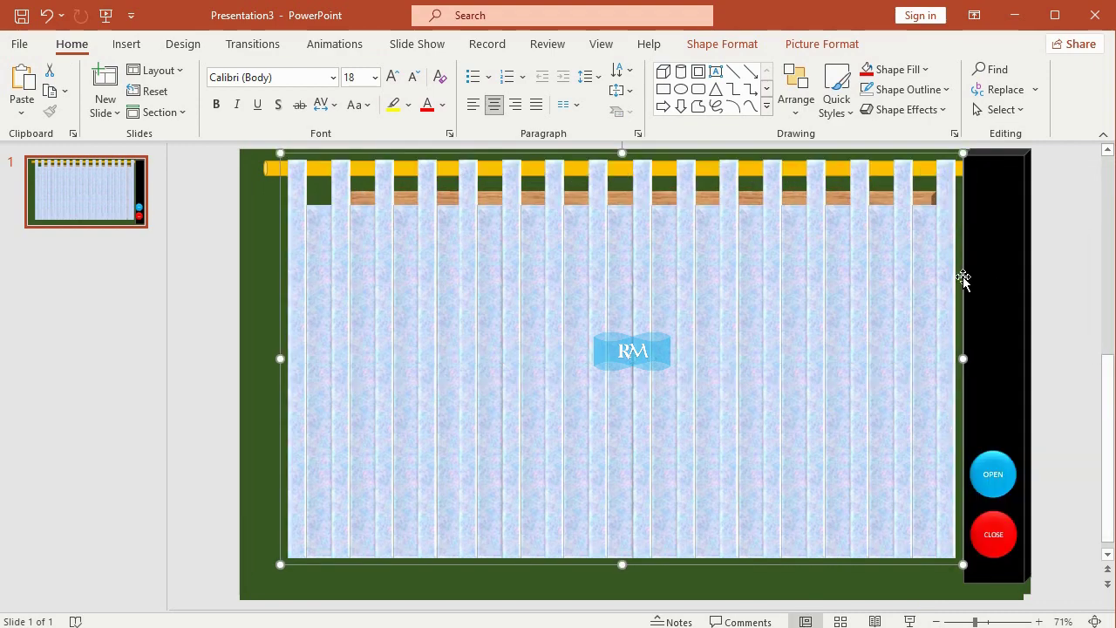
mouse_move(854, 234)
mouse_down()
mouse_move(890, 388)
mouse_move(843, 332)
mouse_up()
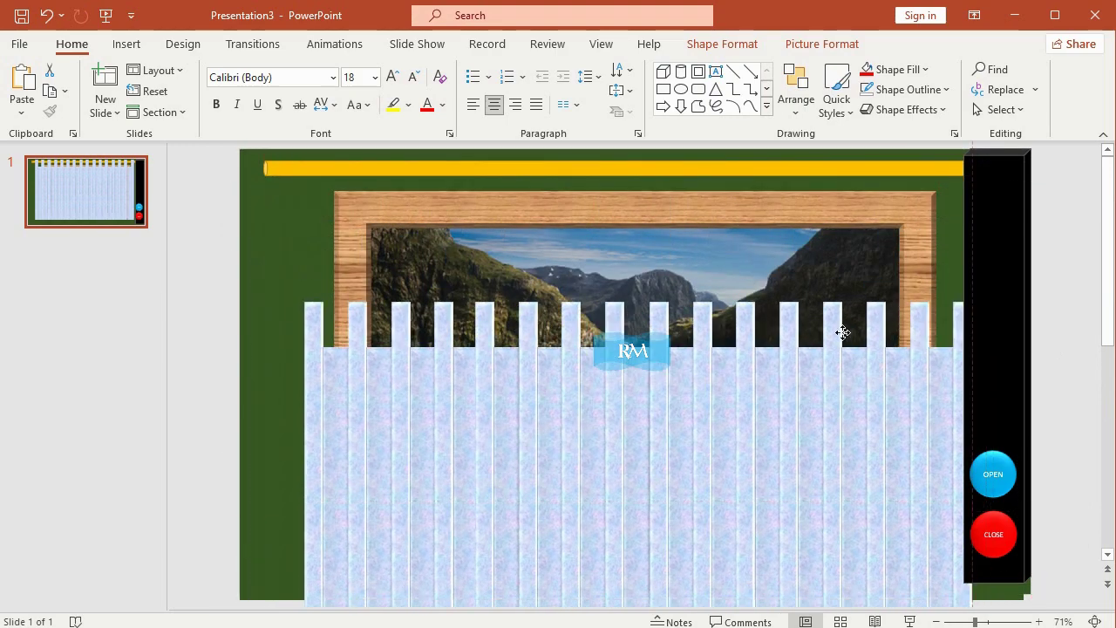
click(46, 16)
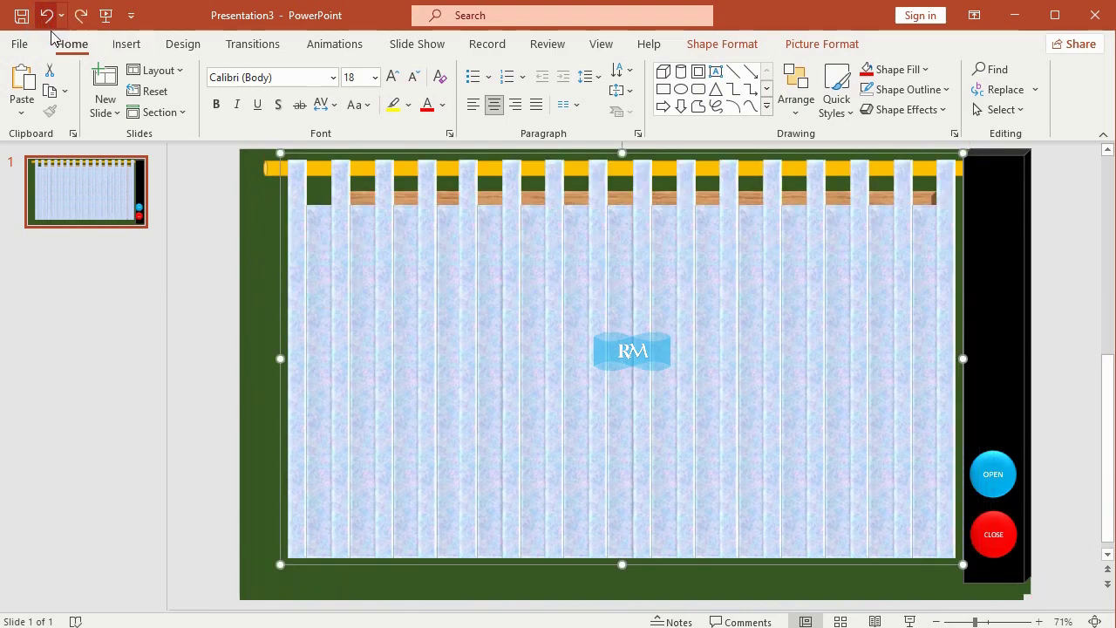
- Give the blind group a Right motion path and stretch its end point farther right
click(331, 45)
click(789, 73)
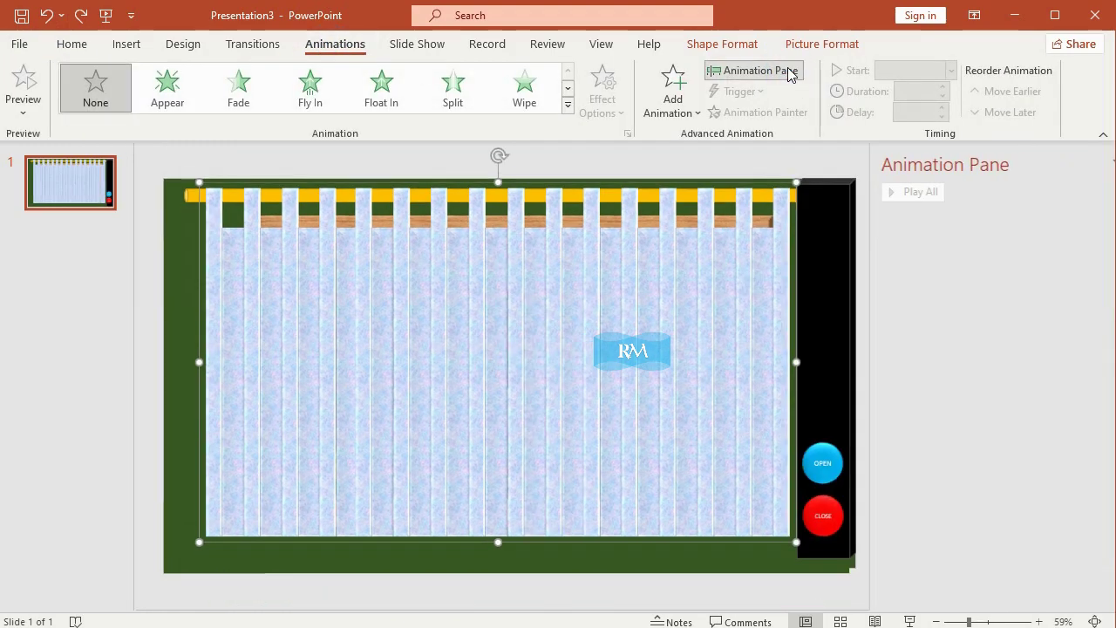
click(755, 157)
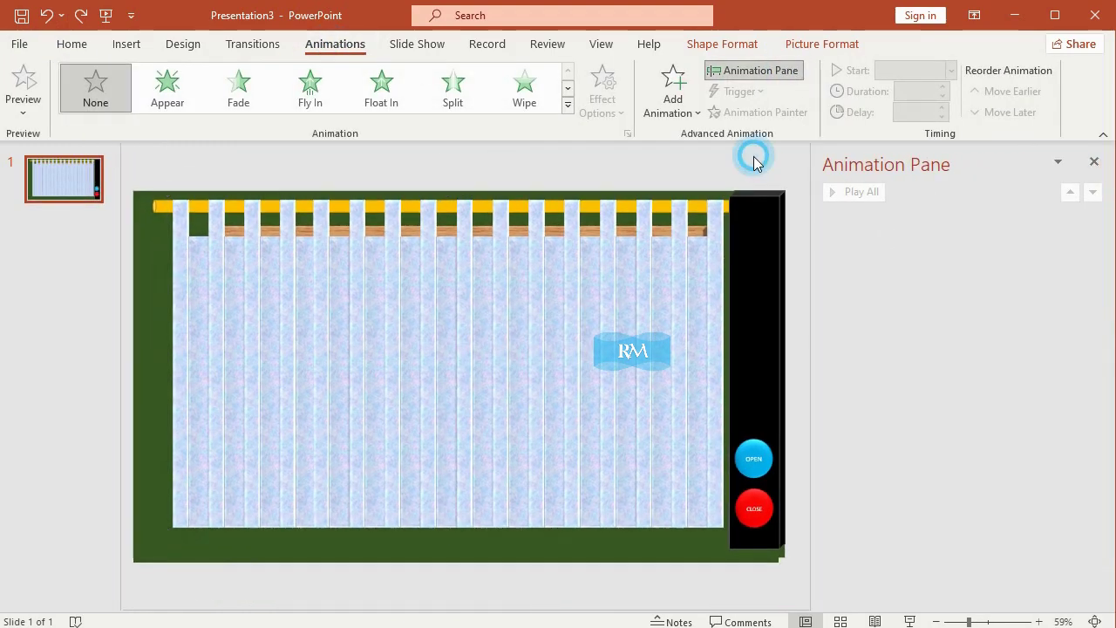
click(645, 281)
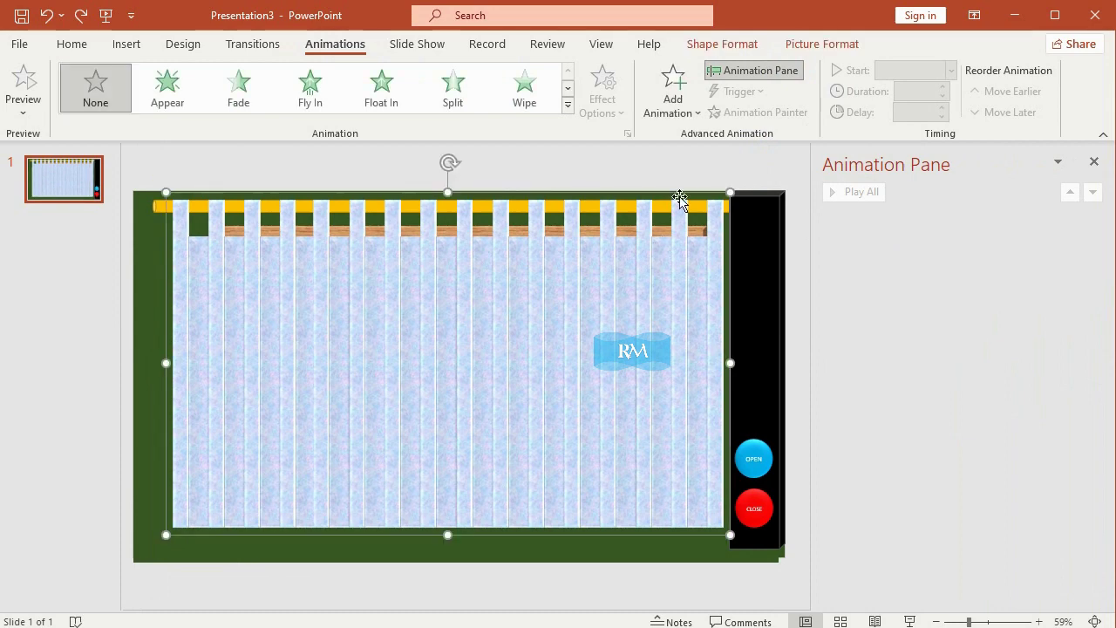
click(672, 109)
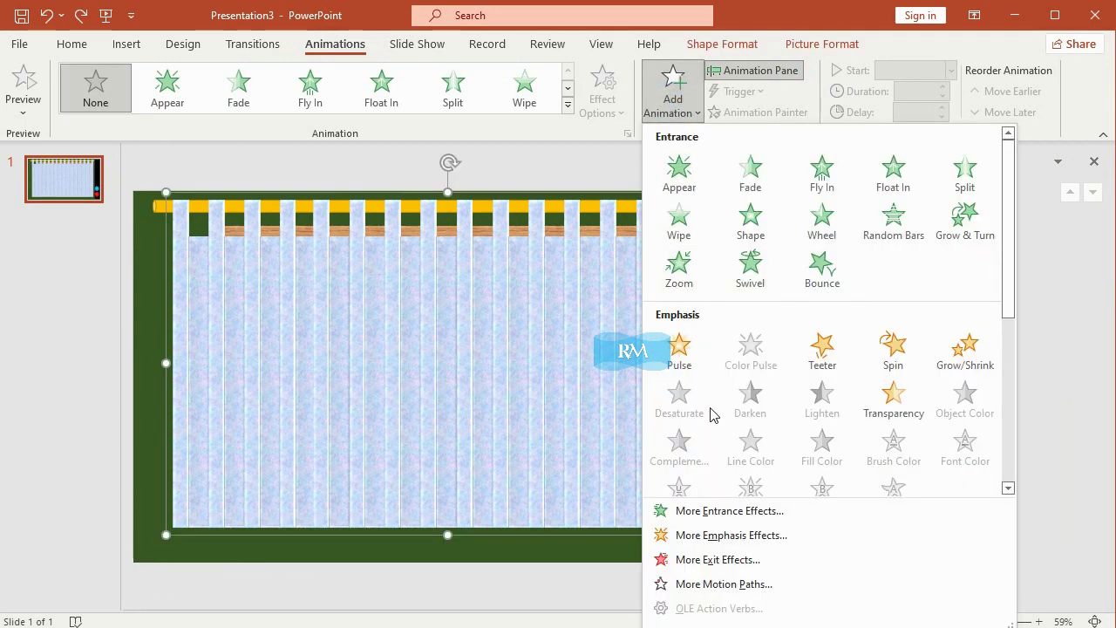
click(740, 584)
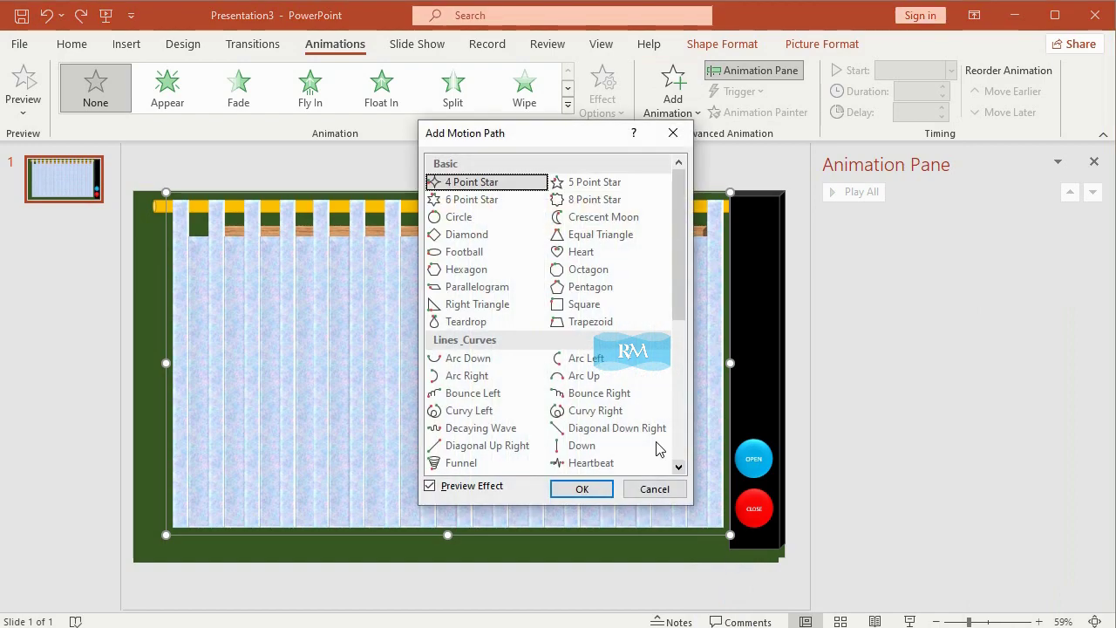
scroll(610, 418, down, 1)
click(583, 429)
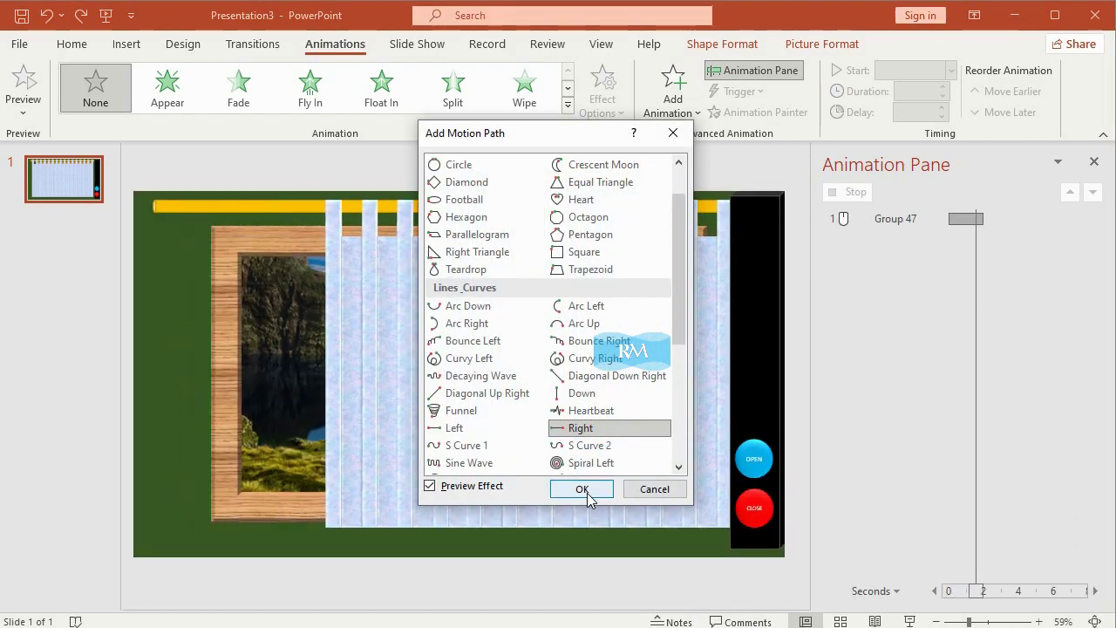
click(582, 489)
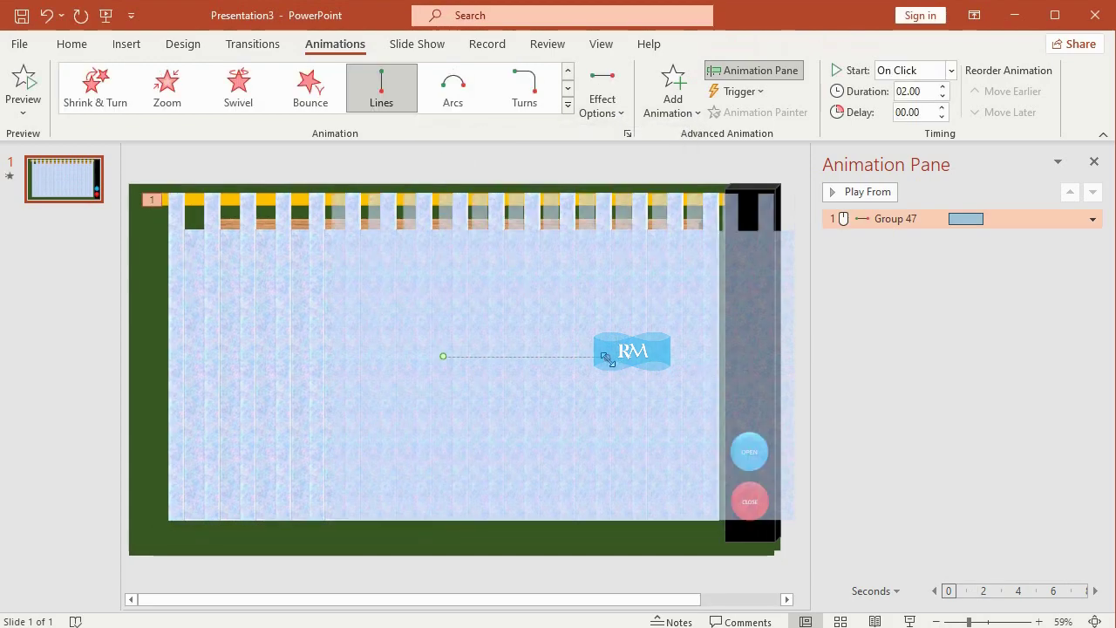
mouse_move(607, 359)
mouse_down()
mouse_move(1010, 348)
mouse_move(993, 352)
mouse_up()
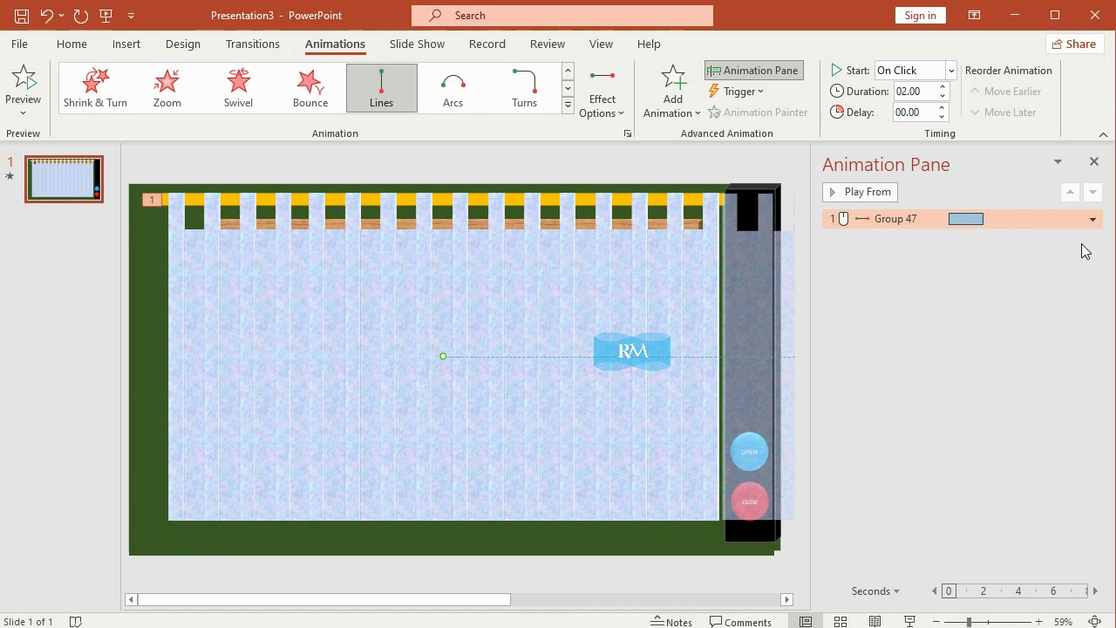
- Set the blinds' animation to start when the OPEN button is clicked
click(1091, 219)
click(1035, 323)
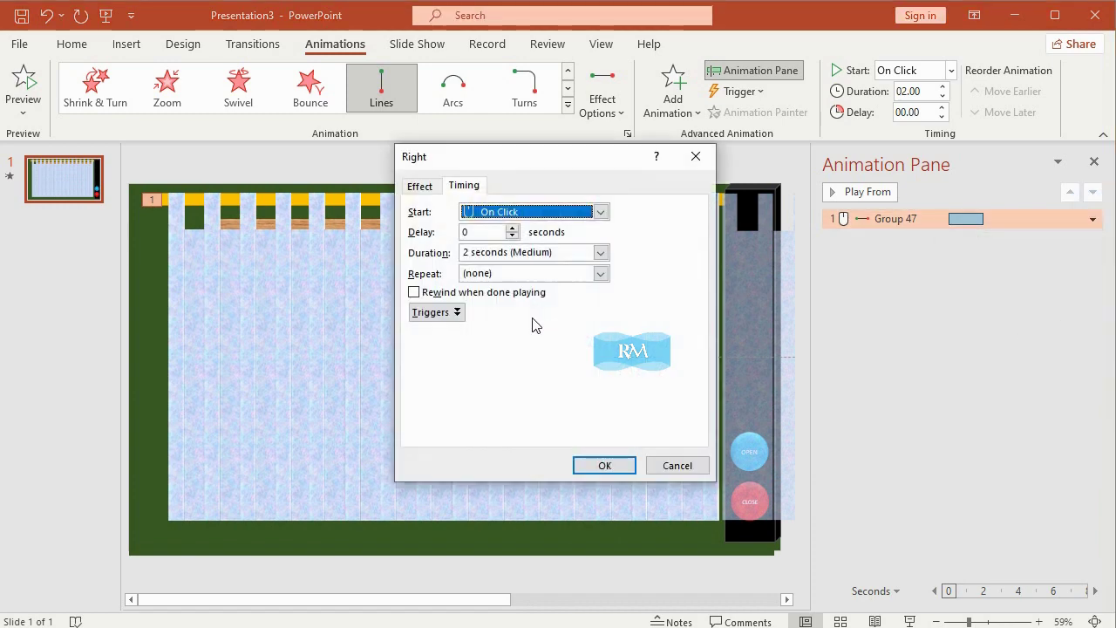
click(431, 319)
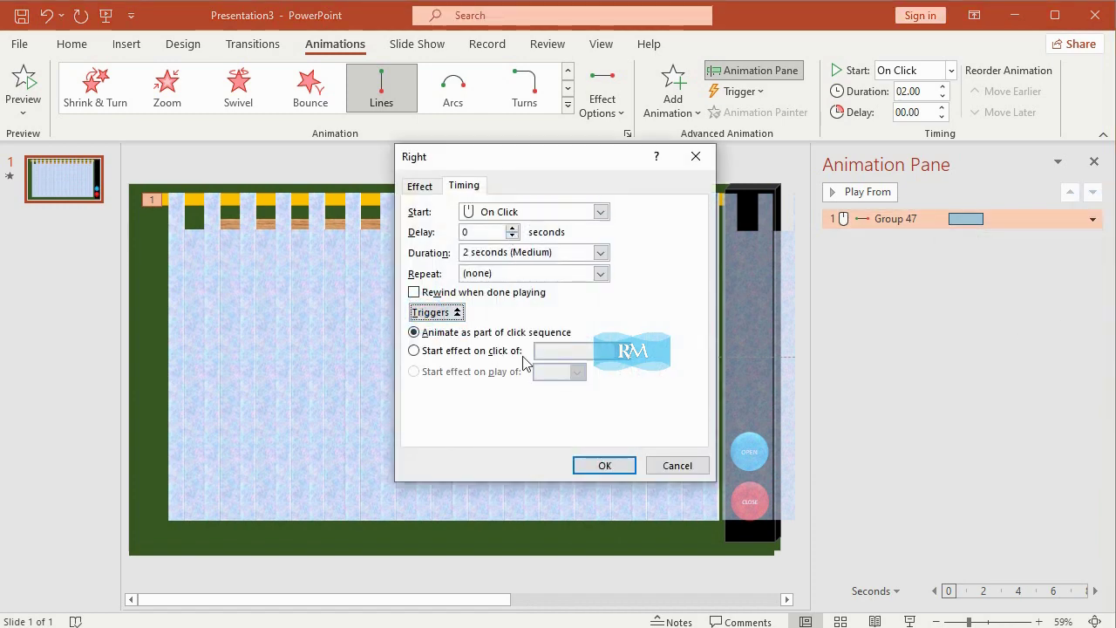
click(503, 353)
click(606, 351)
scroll(584, 410, down, 2)
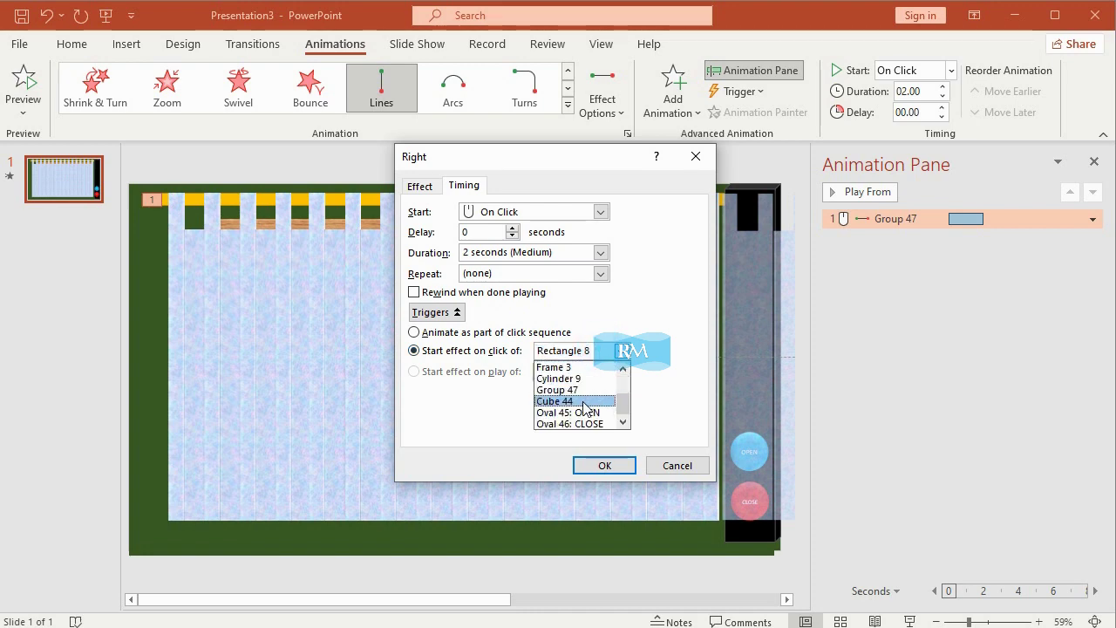
click(590, 413)
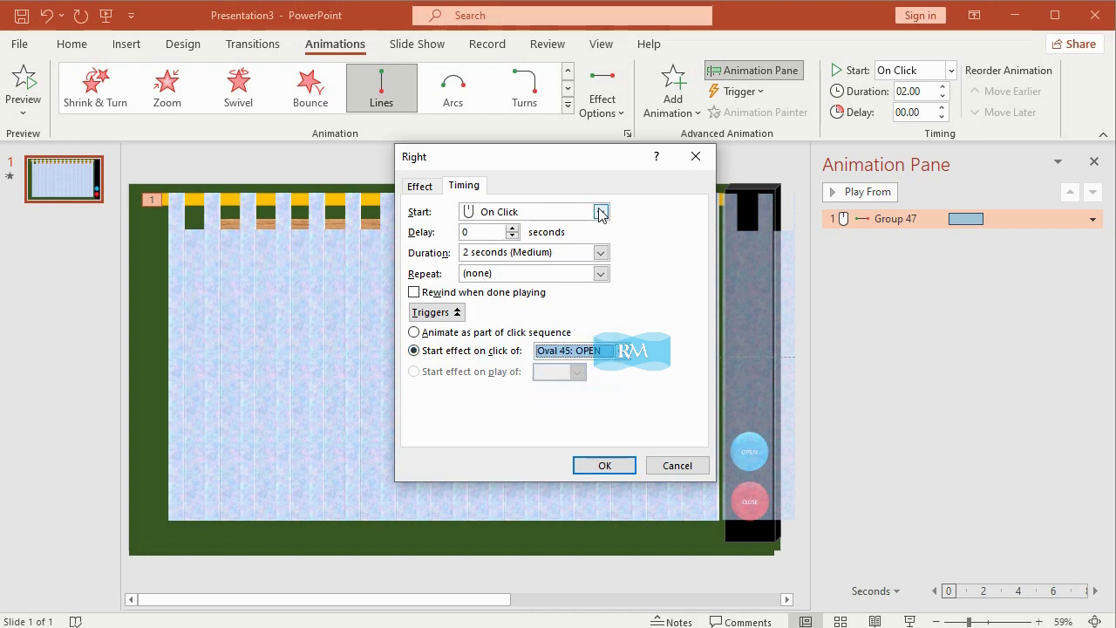
- Make the motion last 5 seconds with smooth start and smooth end at 0
click(600, 252)
click(578, 281)
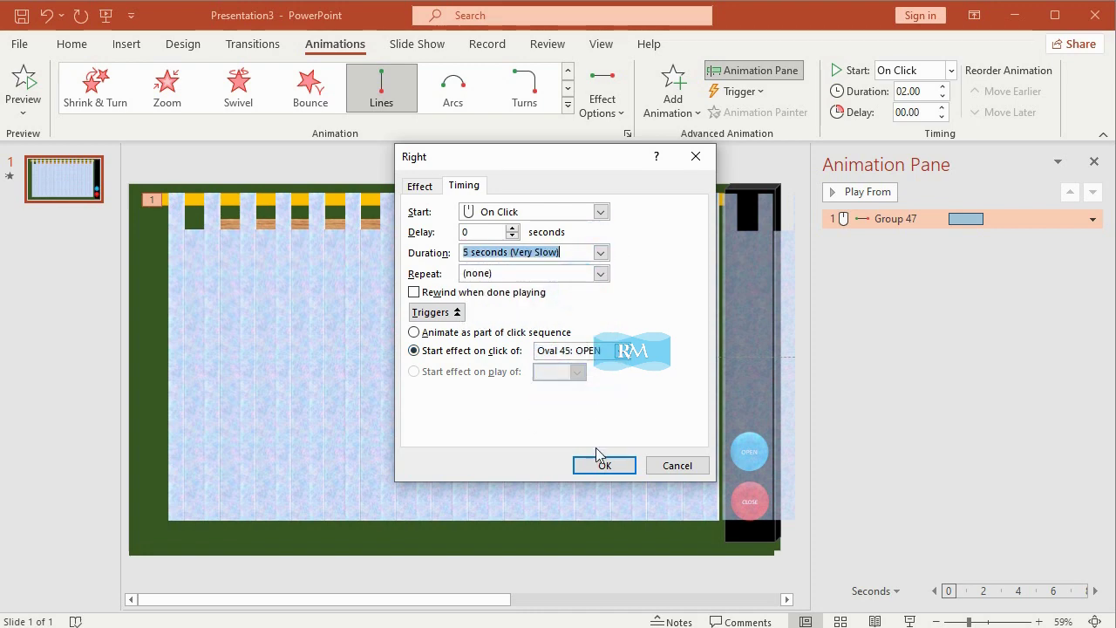
click(420, 186)
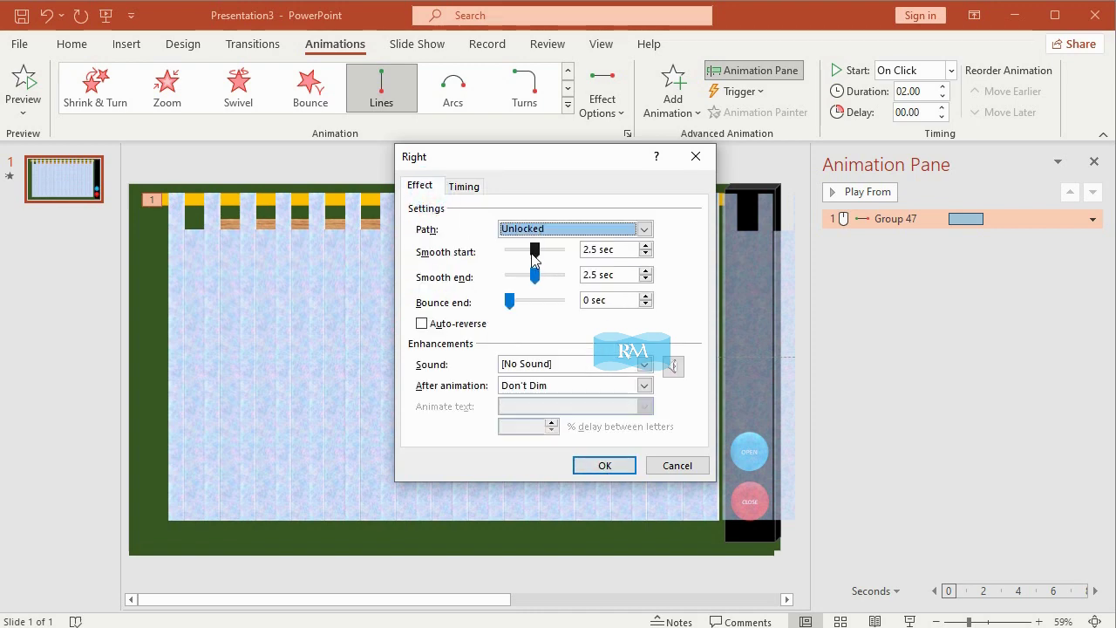
mouse_move(534, 250)
mouse_down()
mouse_move(511, 252)
mouse_move(509, 276)
mouse_up()
click(598, 464)
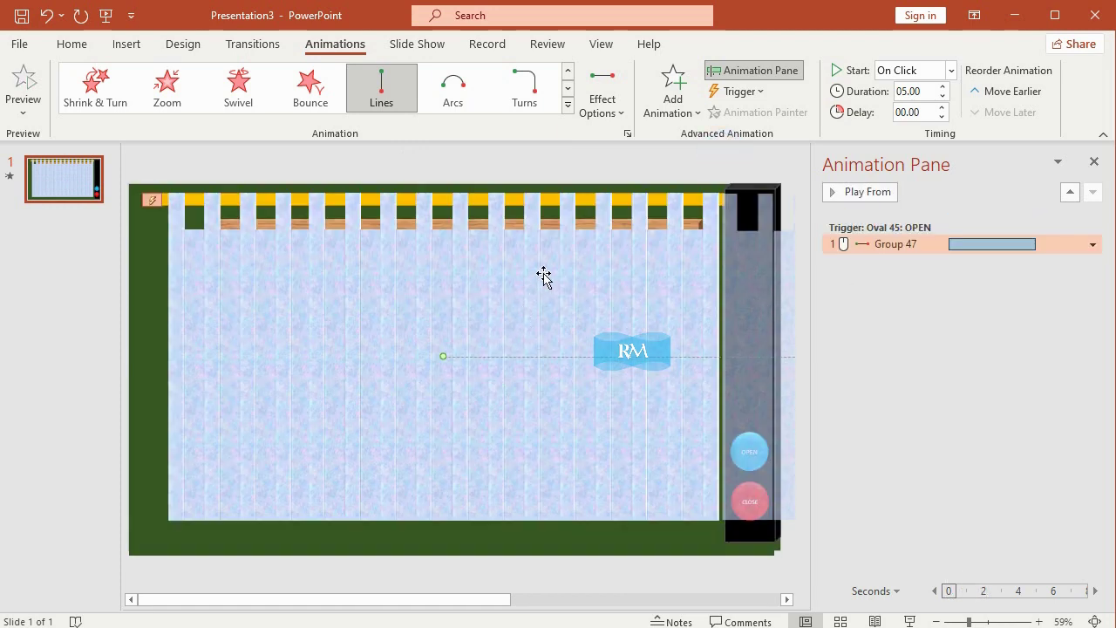
- Add a Left motion path to the blinds group (Group 47)
click(543, 275)
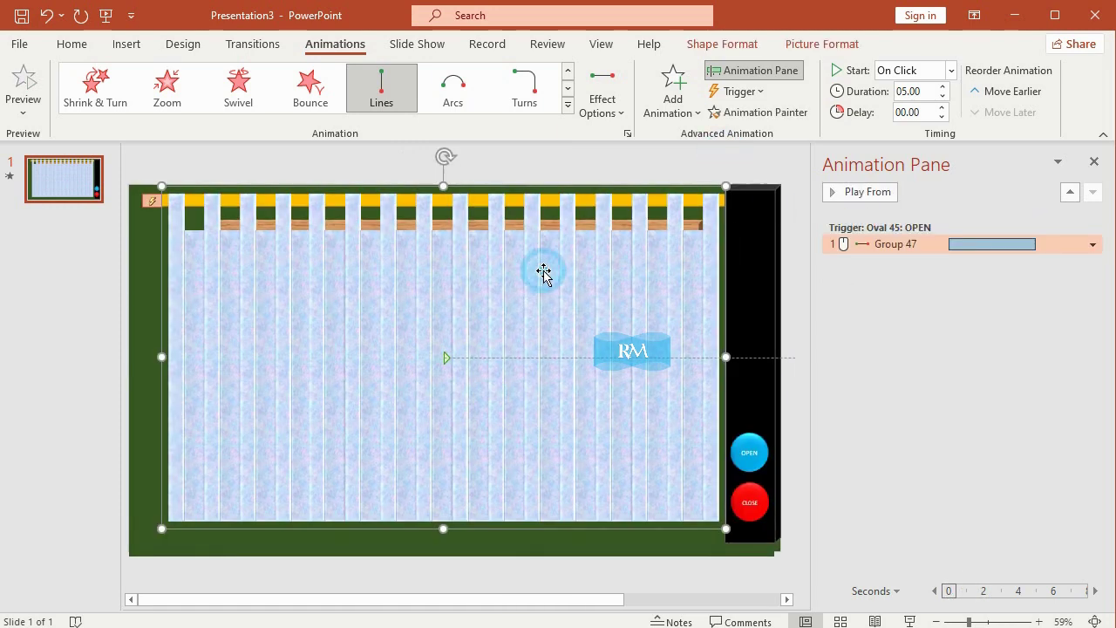
click(671, 91)
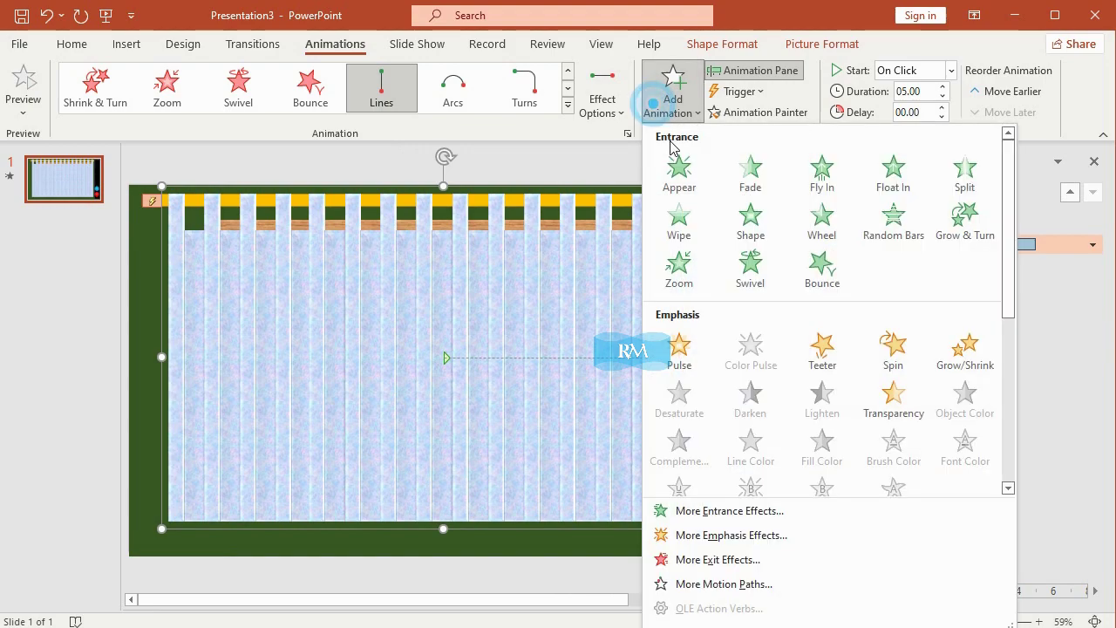
click(731, 560)
click(636, 490)
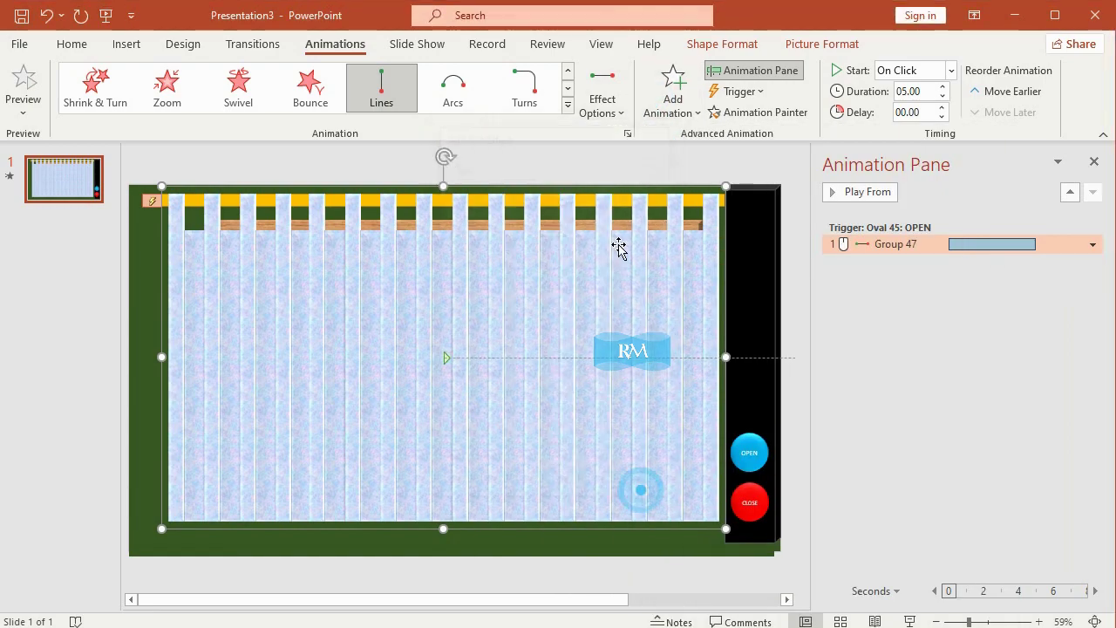
click(671, 114)
click(709, 581)
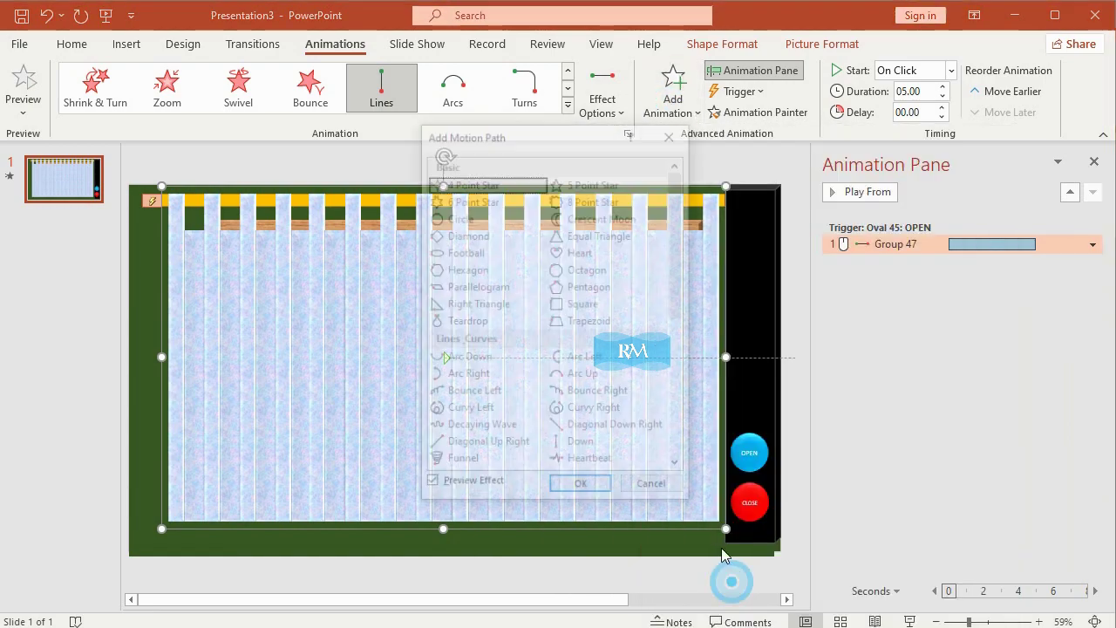
scroll(613, 384, down, 3)
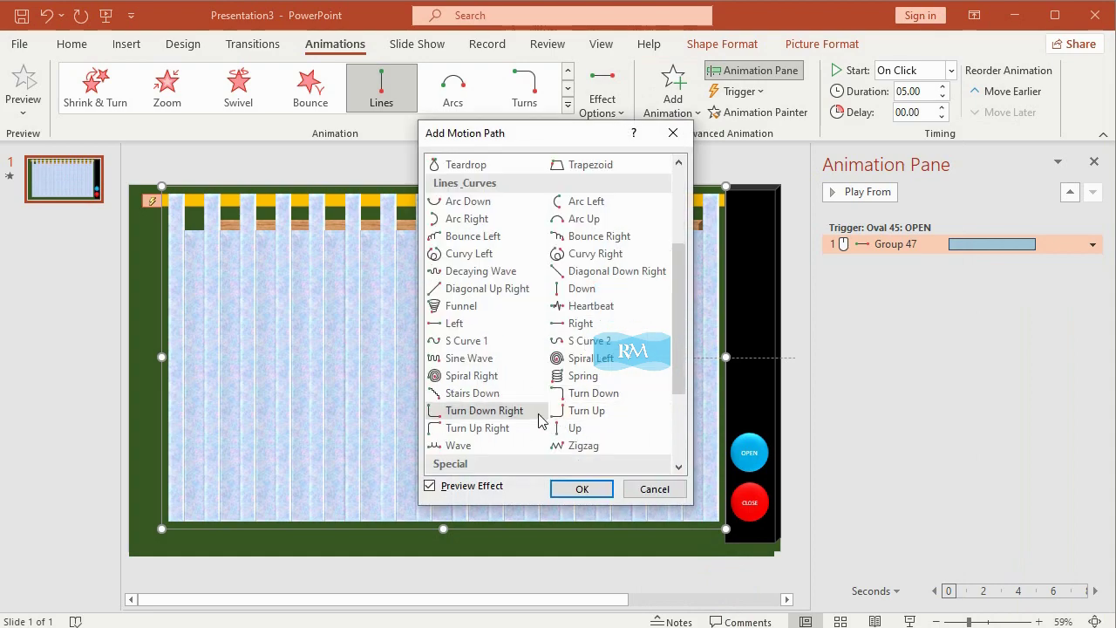
click(469, 326)
click(580, 488)
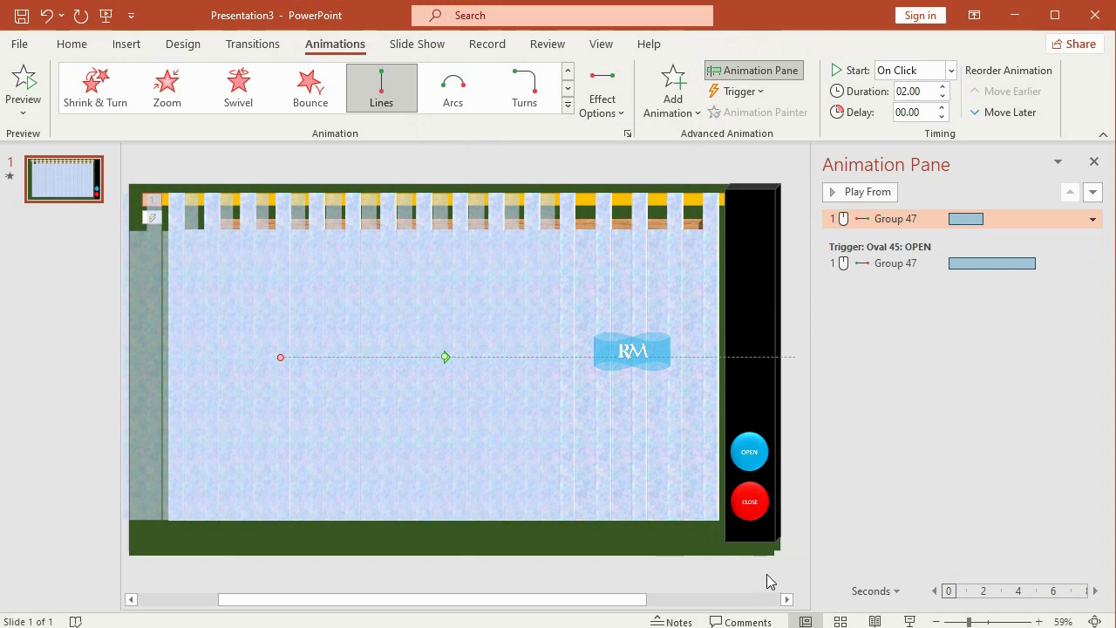
- Drag the Left path's points so it ends where the Right path began
click(738, 600)
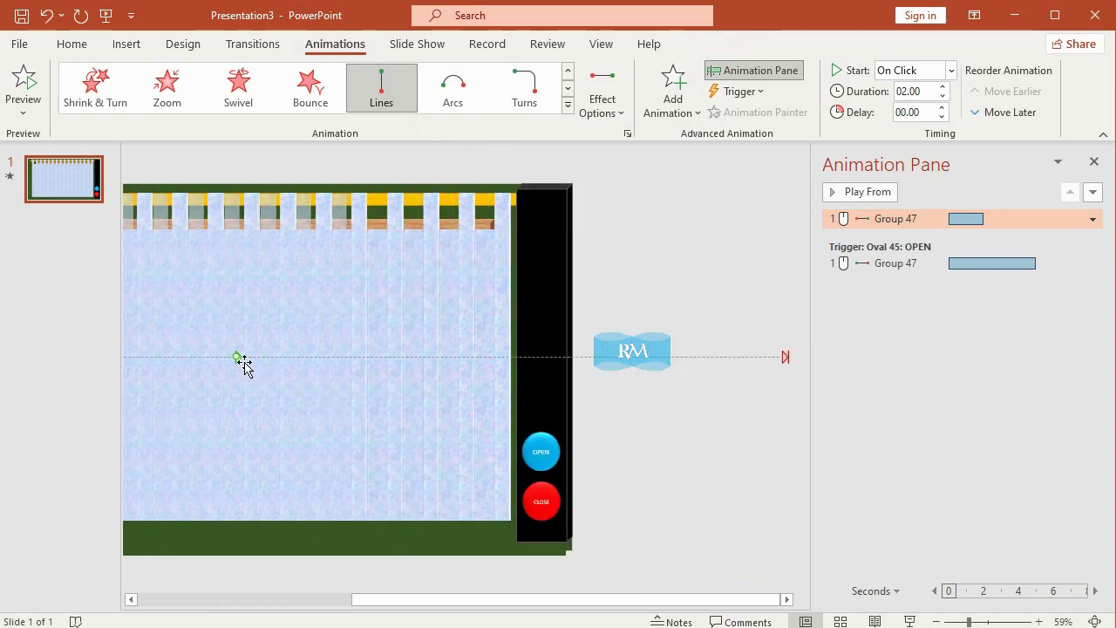
drag(237, 355, 785, 358)
click(265, 599)
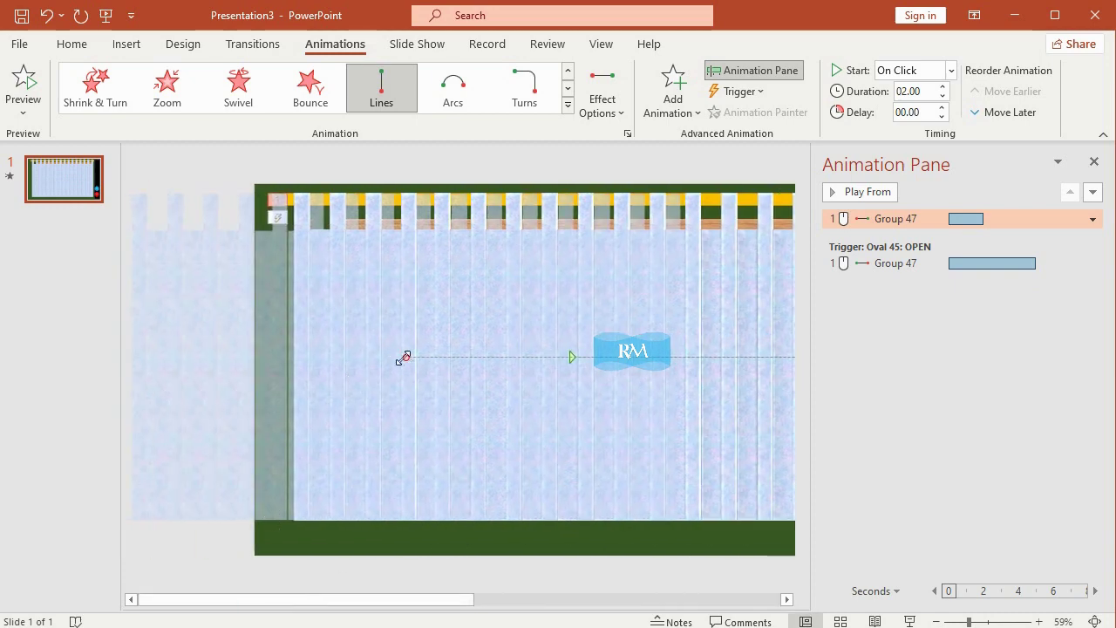
click(400, 358)
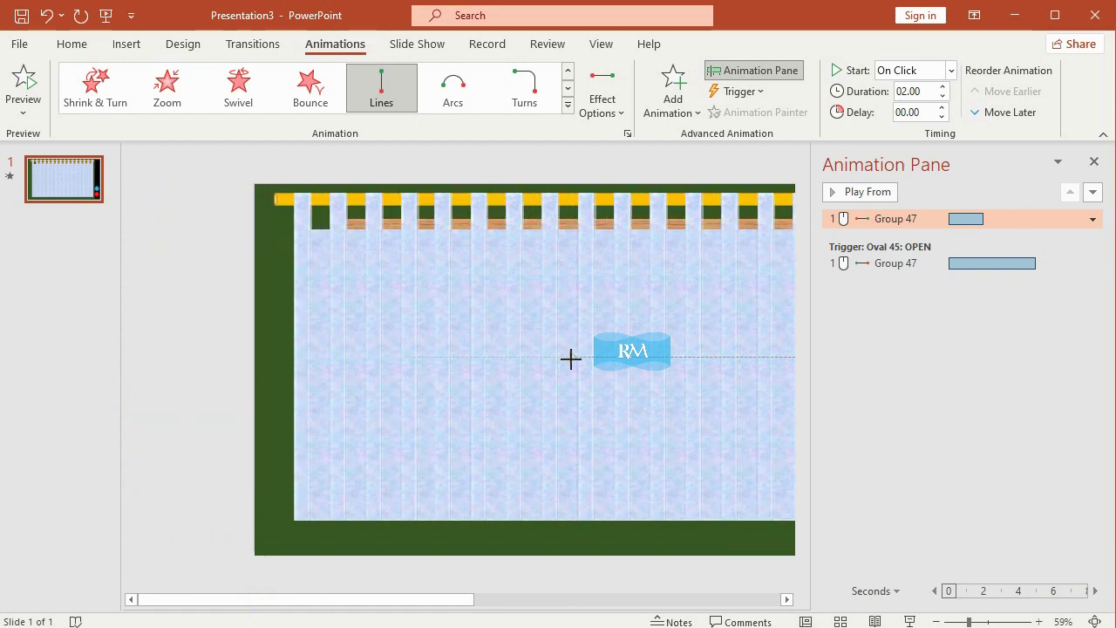
drag(571, 359, 788, 386)
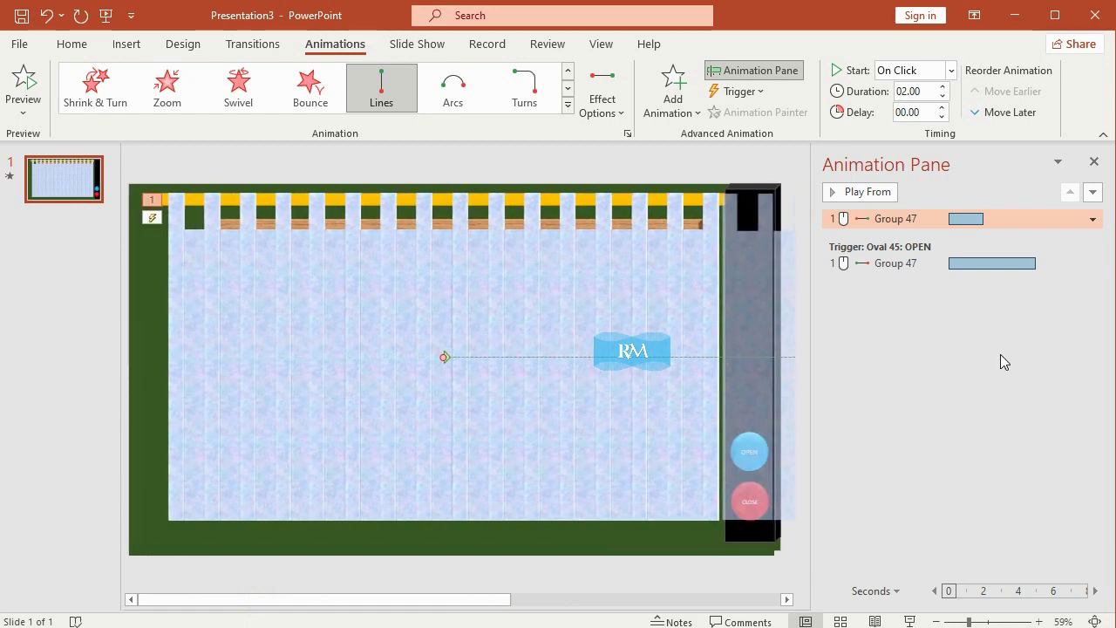
- Give the Left motion a 5-second duration, trigger it on Oval 46: CLOSE, and close the Animation Pane
click(1092, 219)
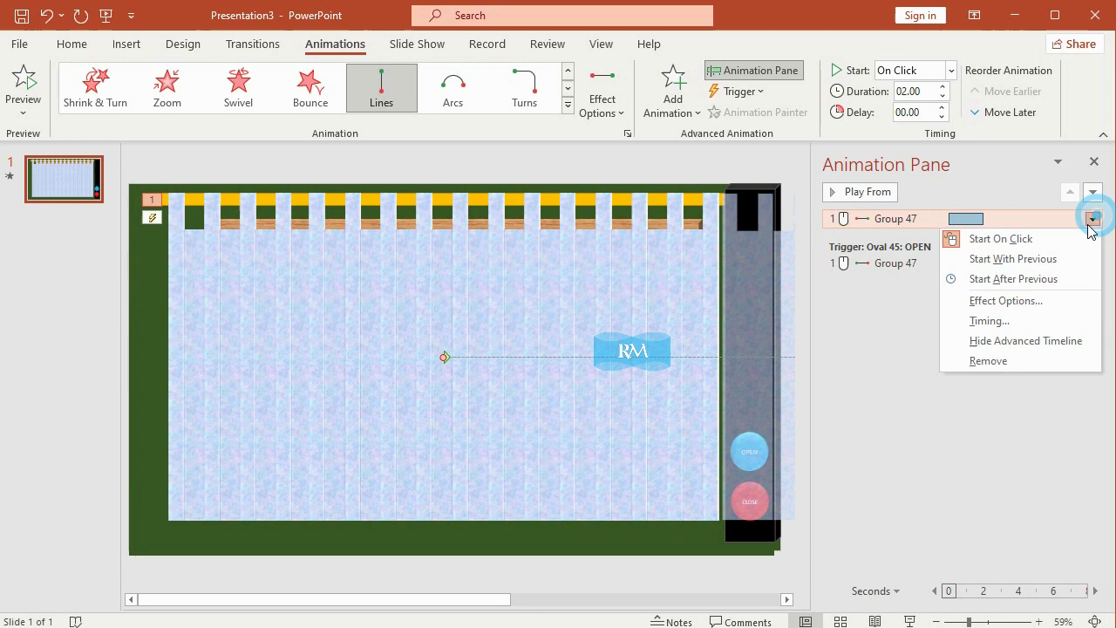
click(1029, 320)
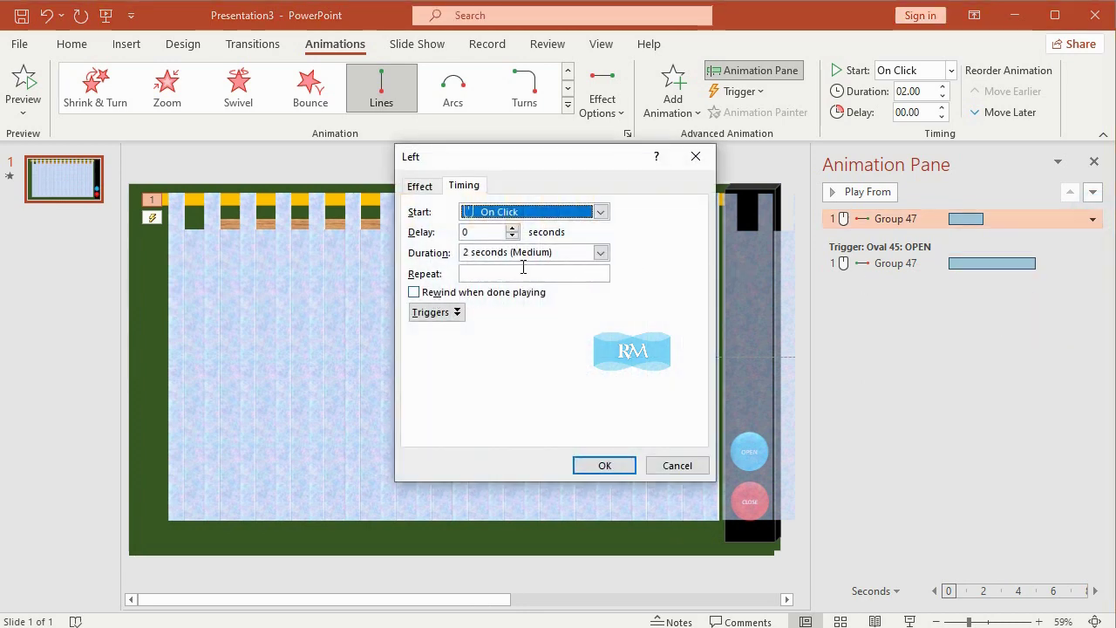
click(600, 253)
click(558, 277)
click(436, 312)
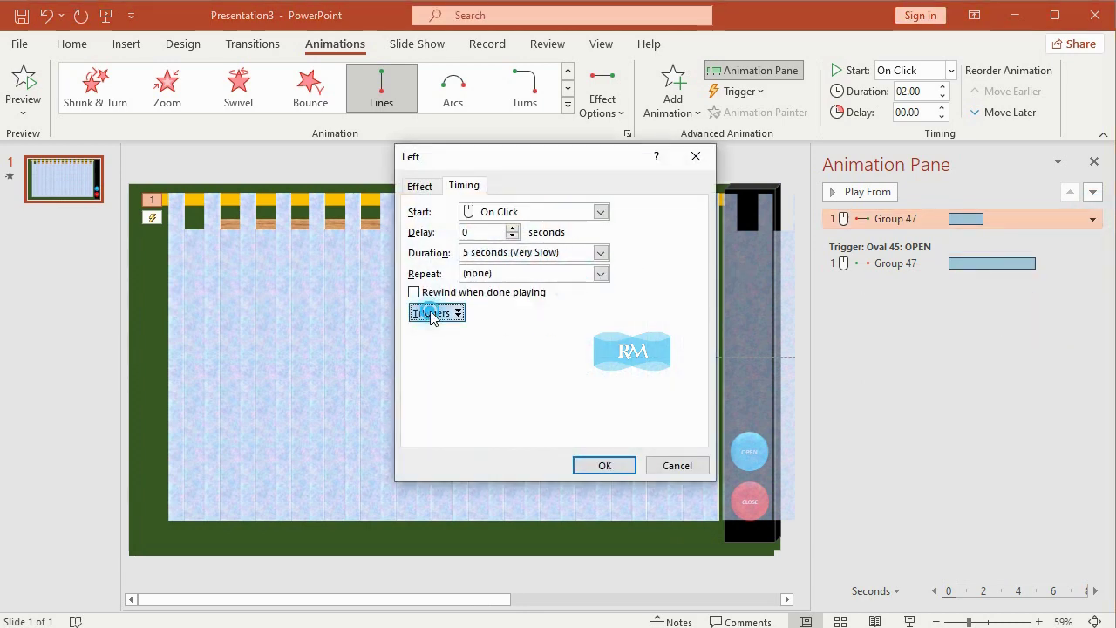
click(453, 351)
click(610, 351)
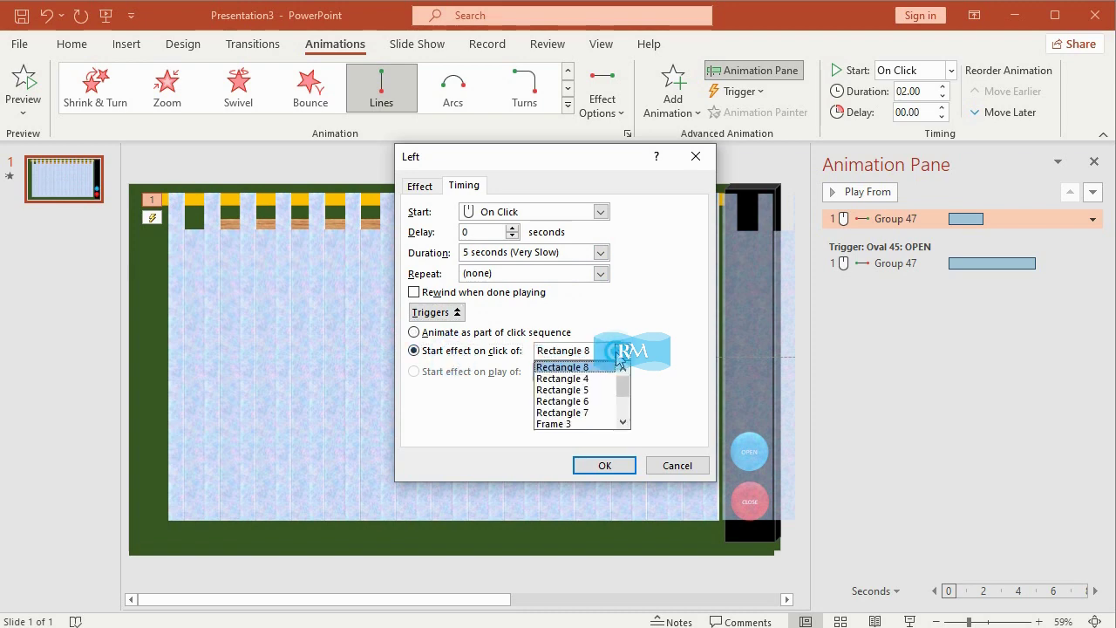
scroll(582, 418, down, 2)
click(584, 424)
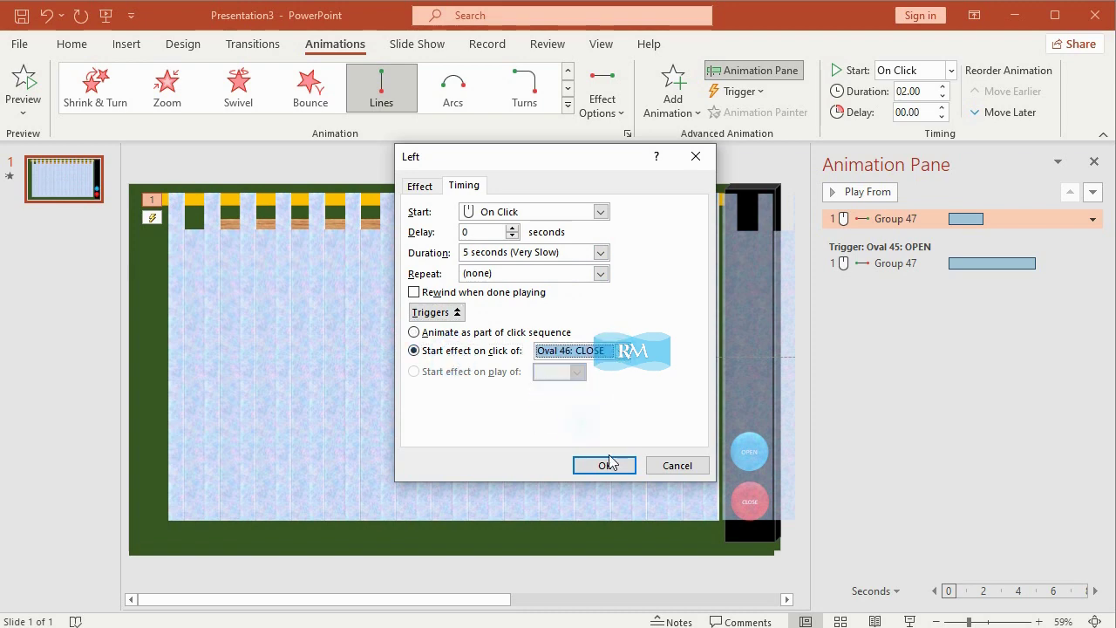
click(620, 463)
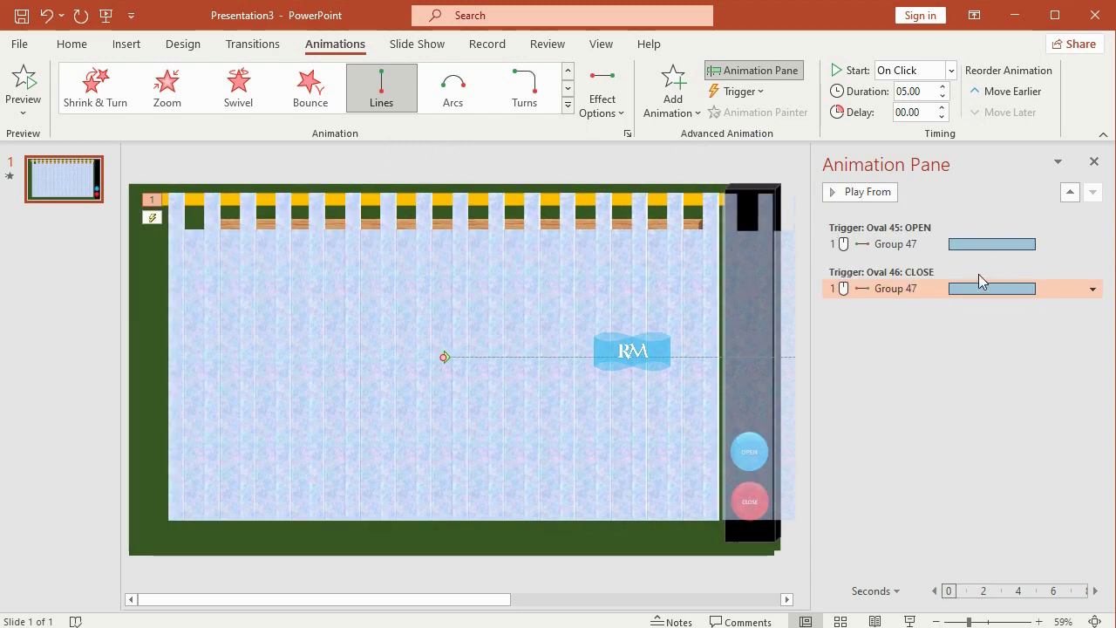
click(1095, 164)
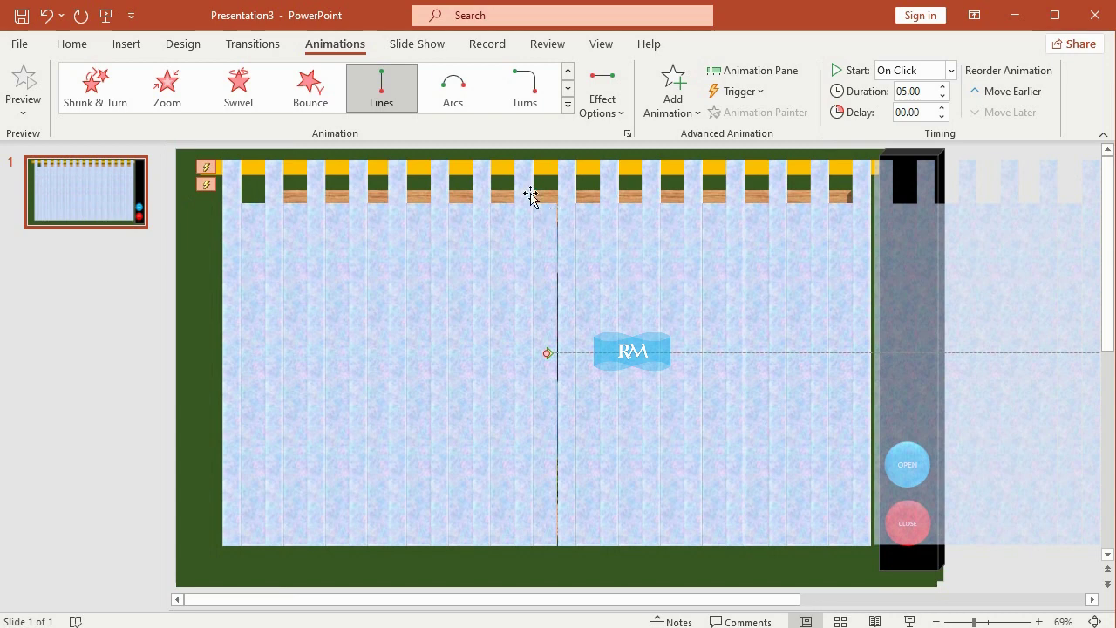
- Run the slide show from the beginning, clicking OPEN to reveal the lake, then CLOSE
click(412, 45)
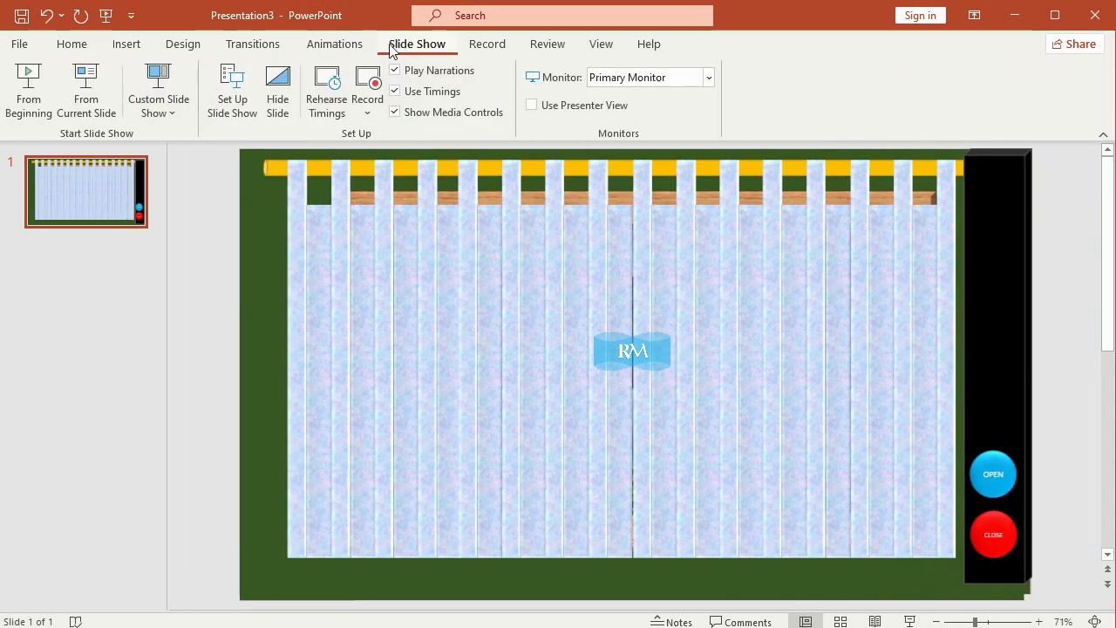
click(39, 106)
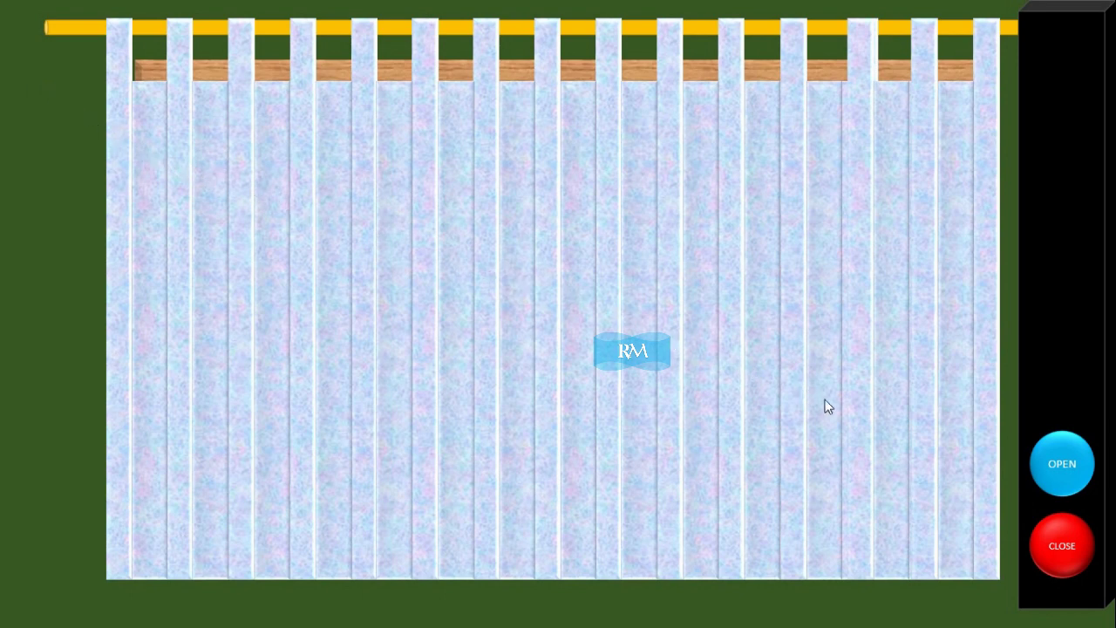
click(1065, 472)
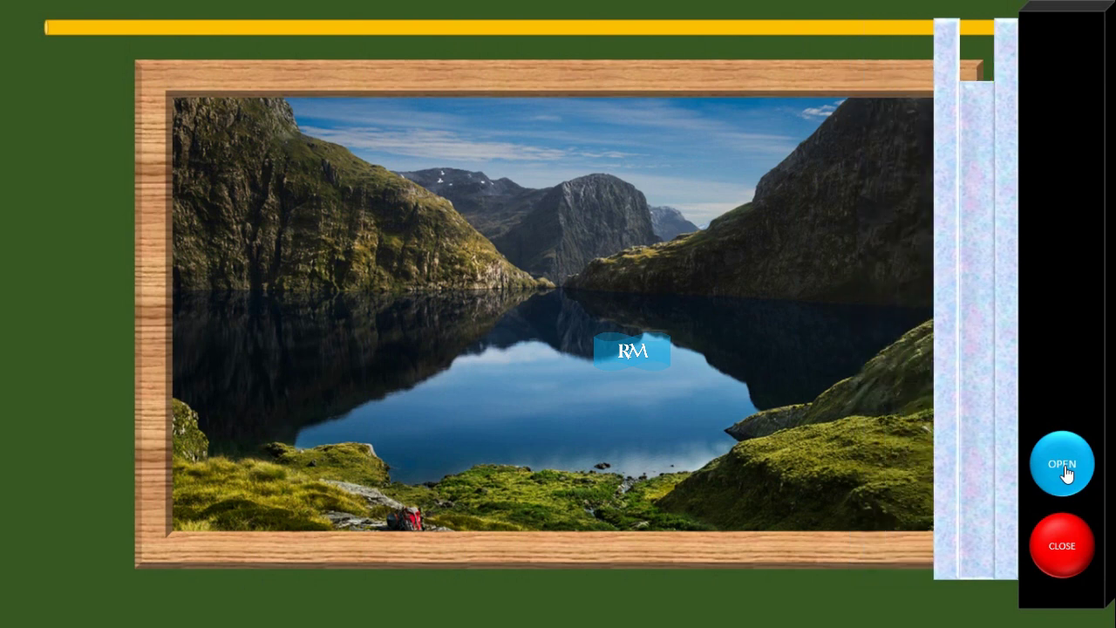
click(1065, 553)
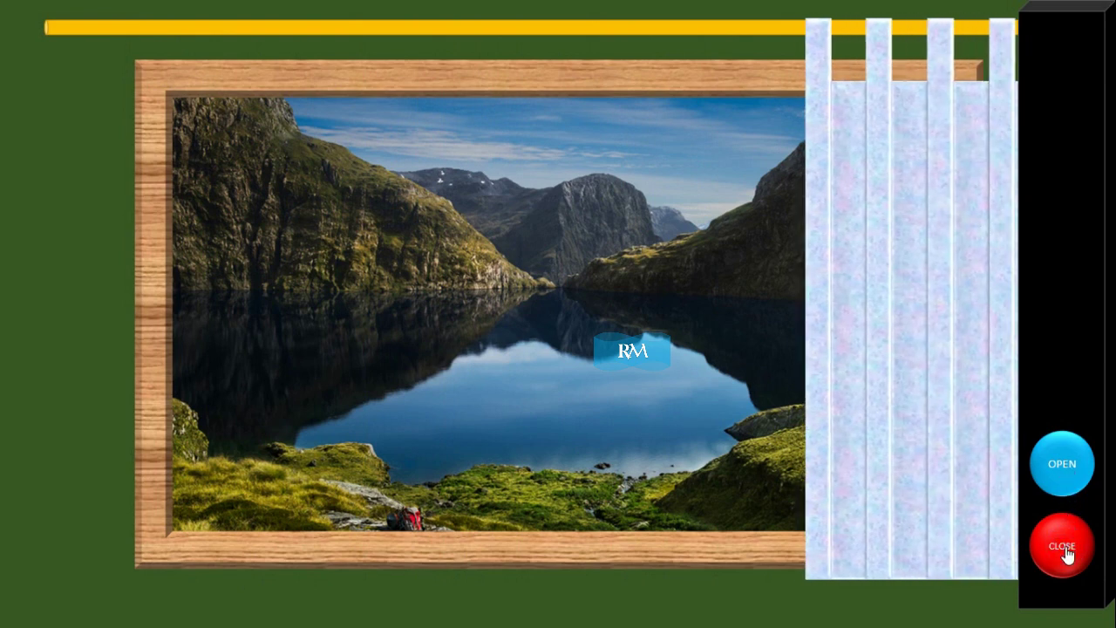